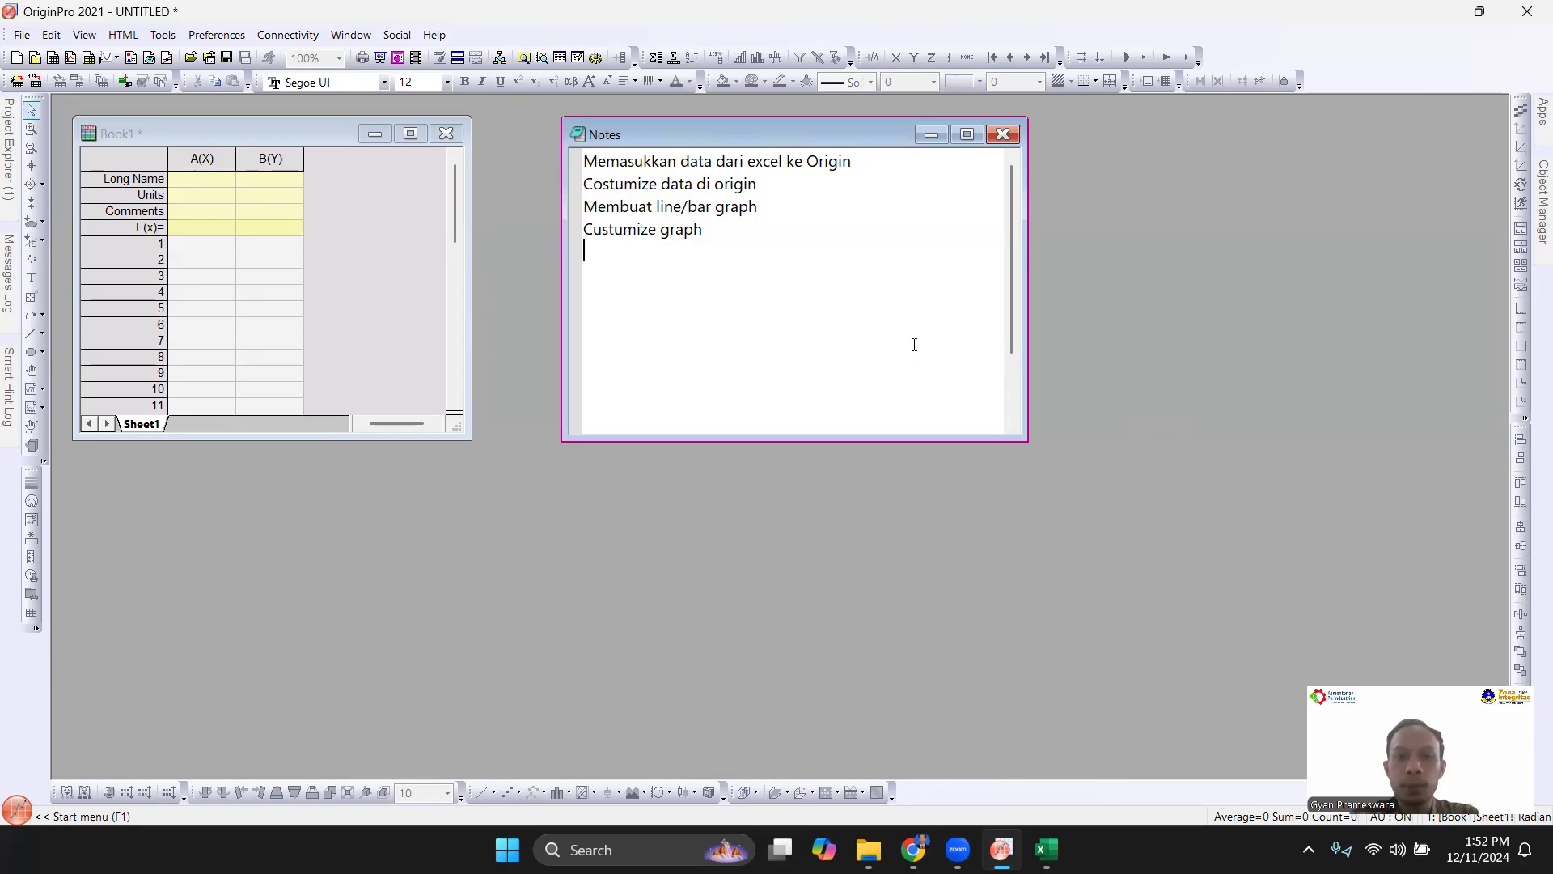
Go through the four planned topics in the Notes window, from bringing in Excel data to customizing the graph.
left_click(866, 158)
left_click_drag(865, 158, 558, 169)
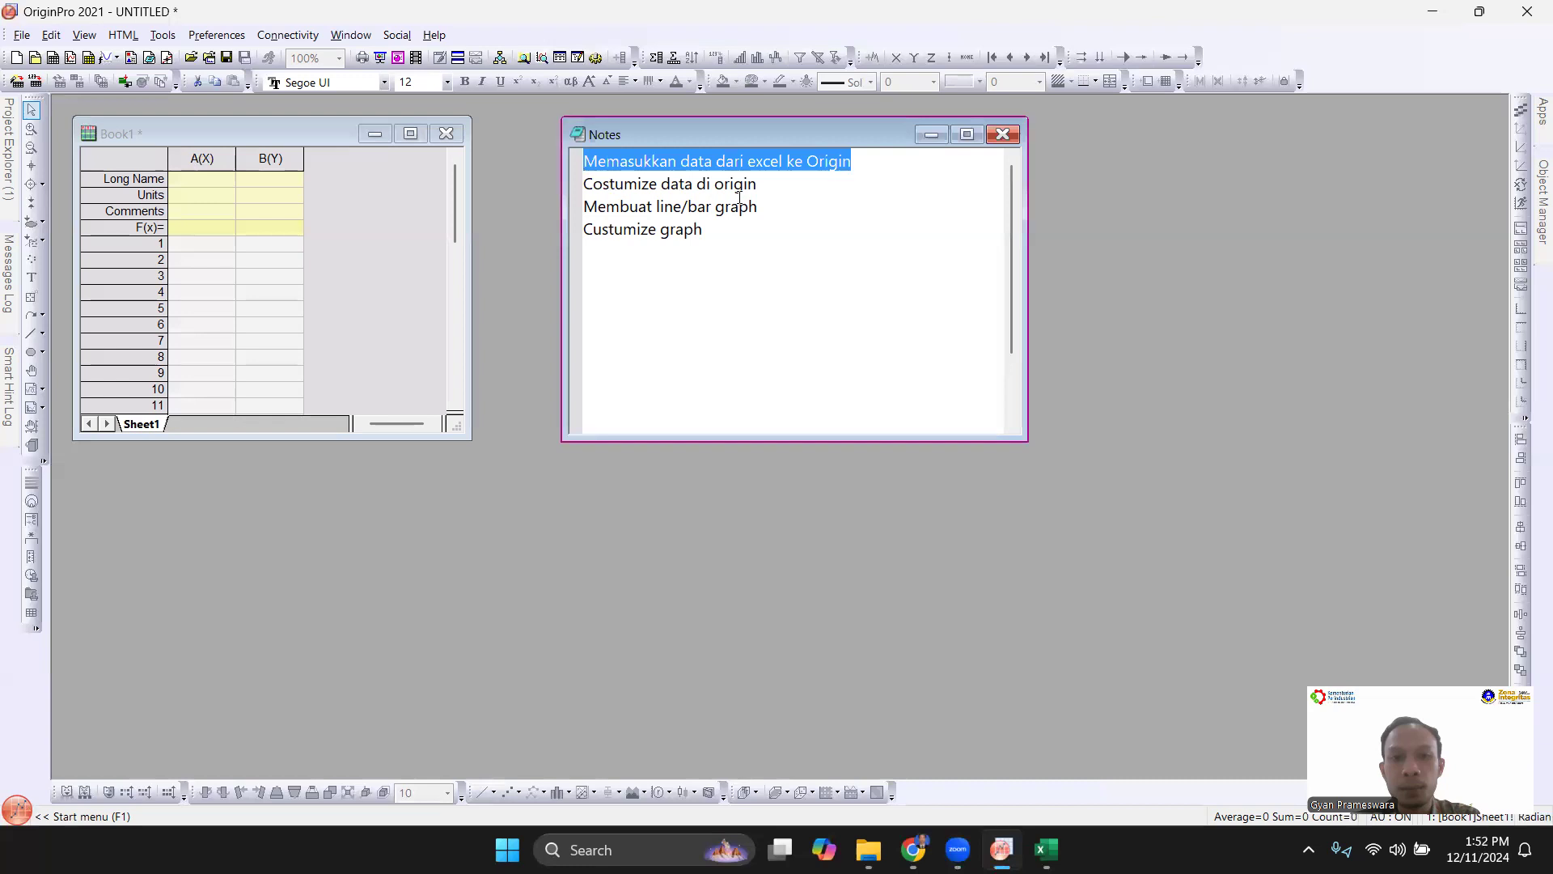
left_click_drag(783, 185, 574, 181)
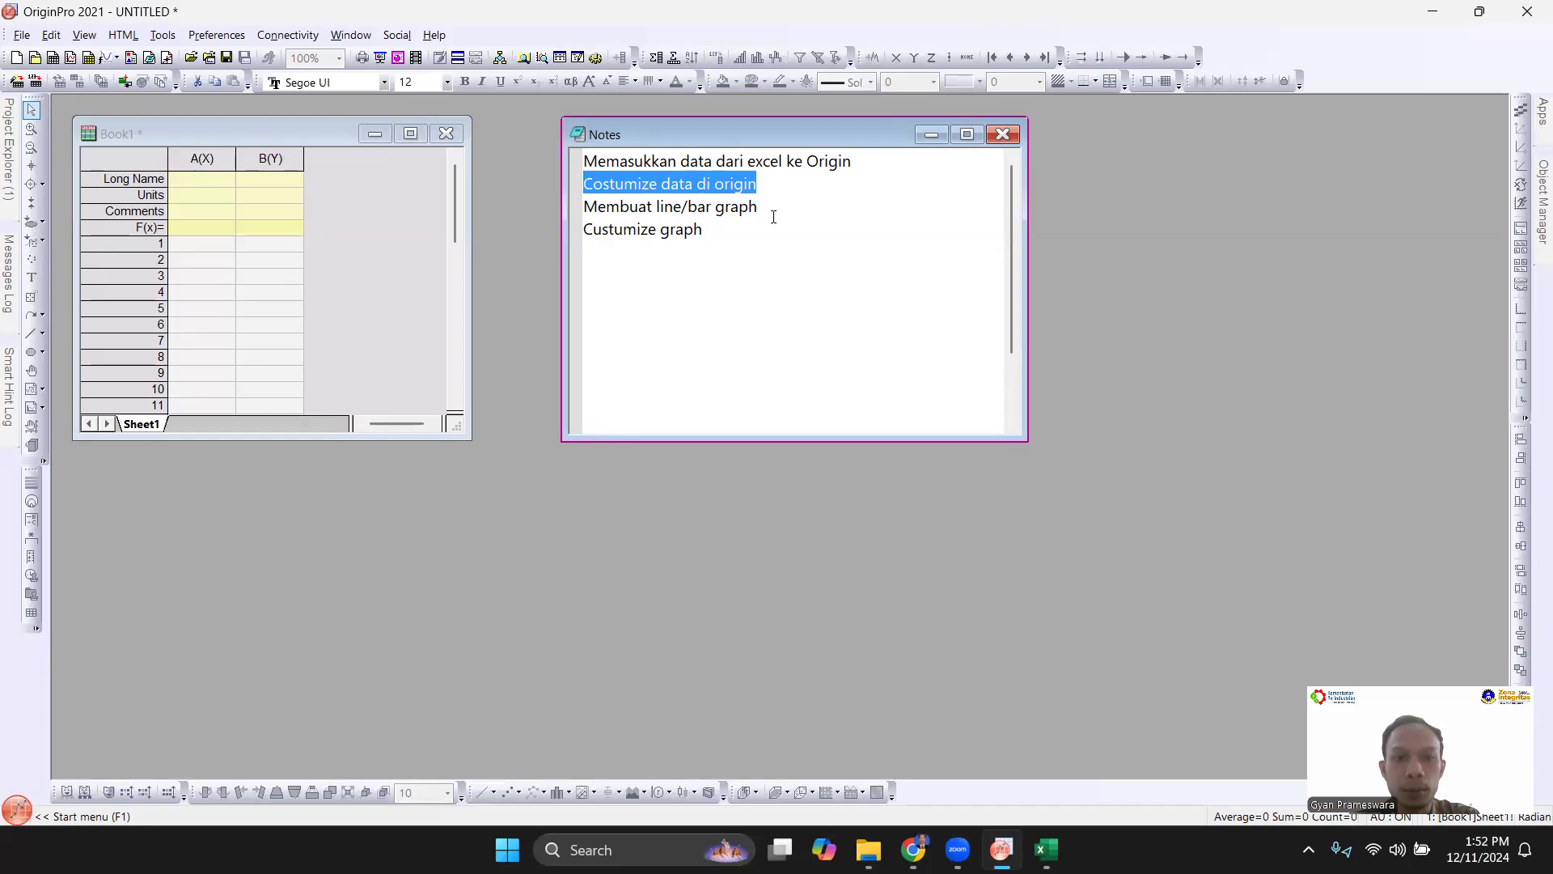
left_click_drag(768, 208, 570, 216)
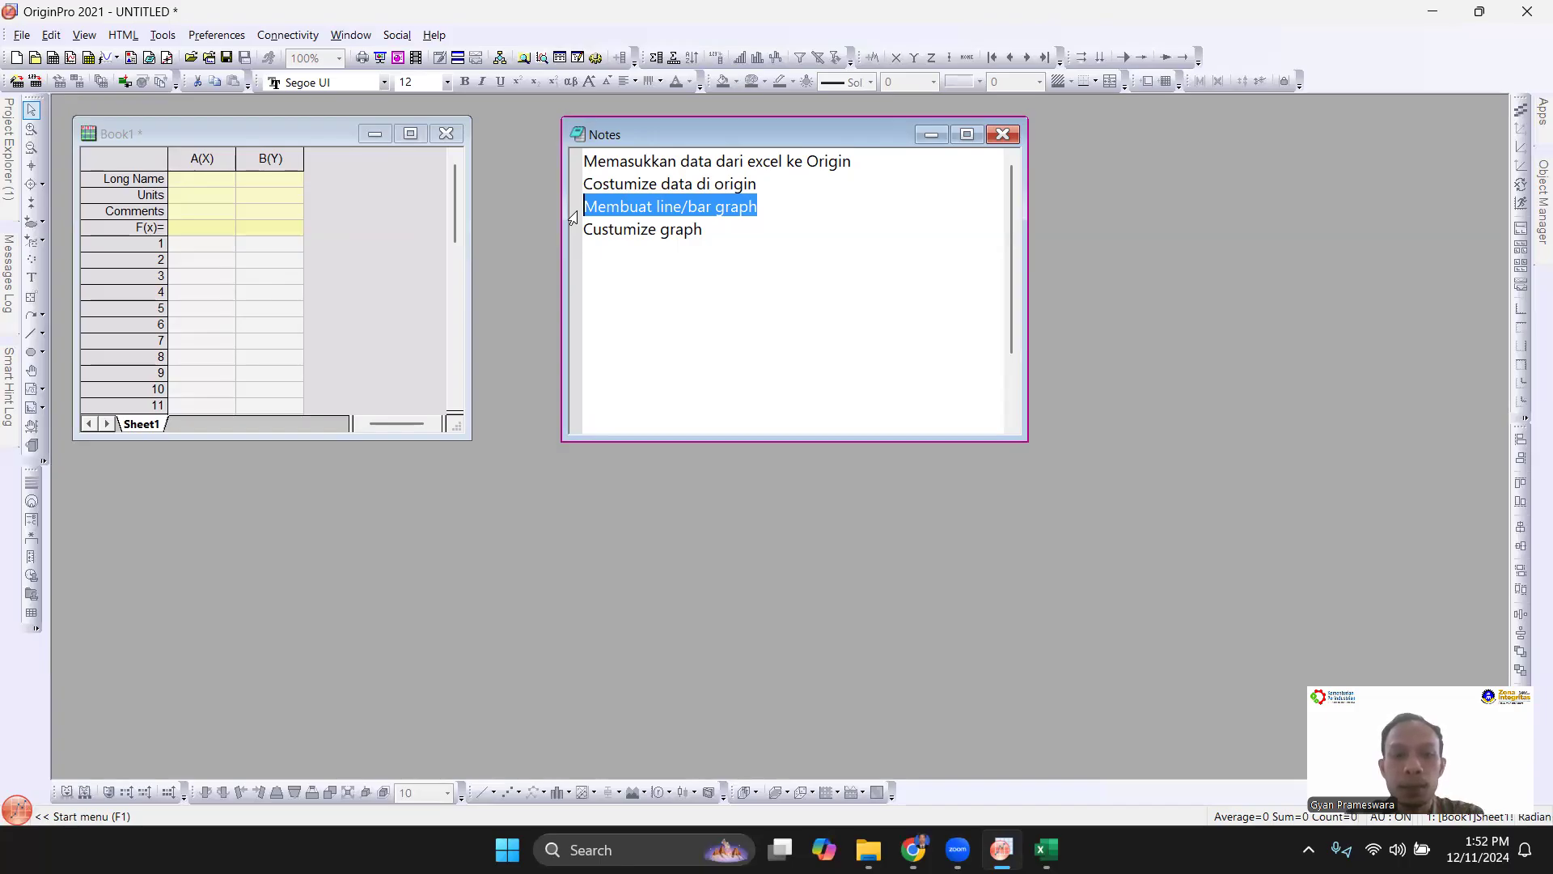
left_click_drag(742, 232, 576, 230)
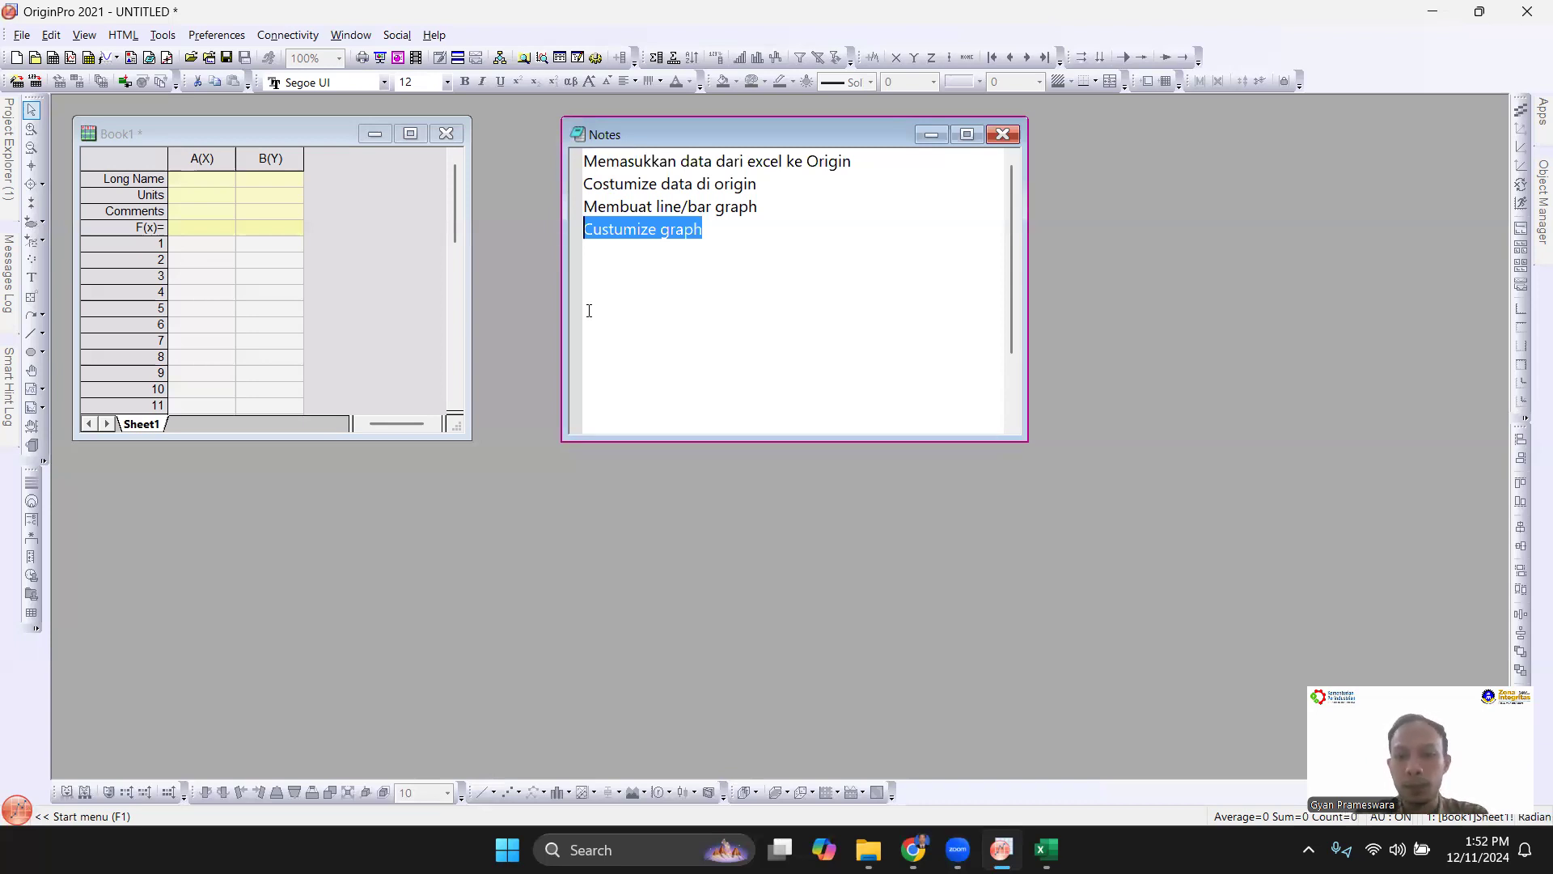
Switch to the Book1 workbook in Excel and copy the contact time and recovery values in A2:D5.
mouse_move(1065, 832)
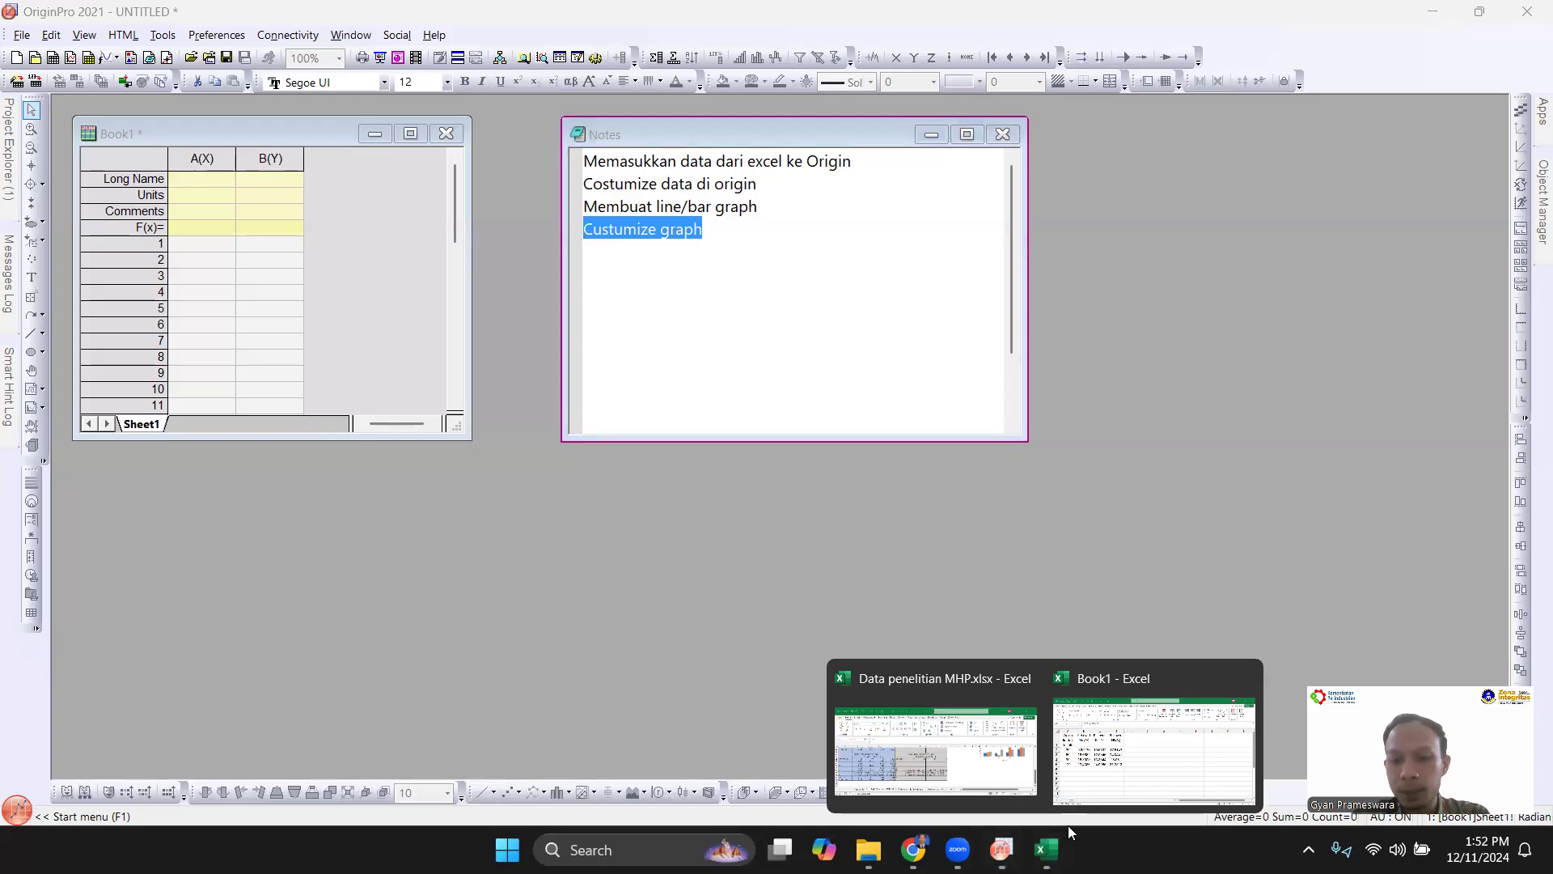
left_click(1173, 740)
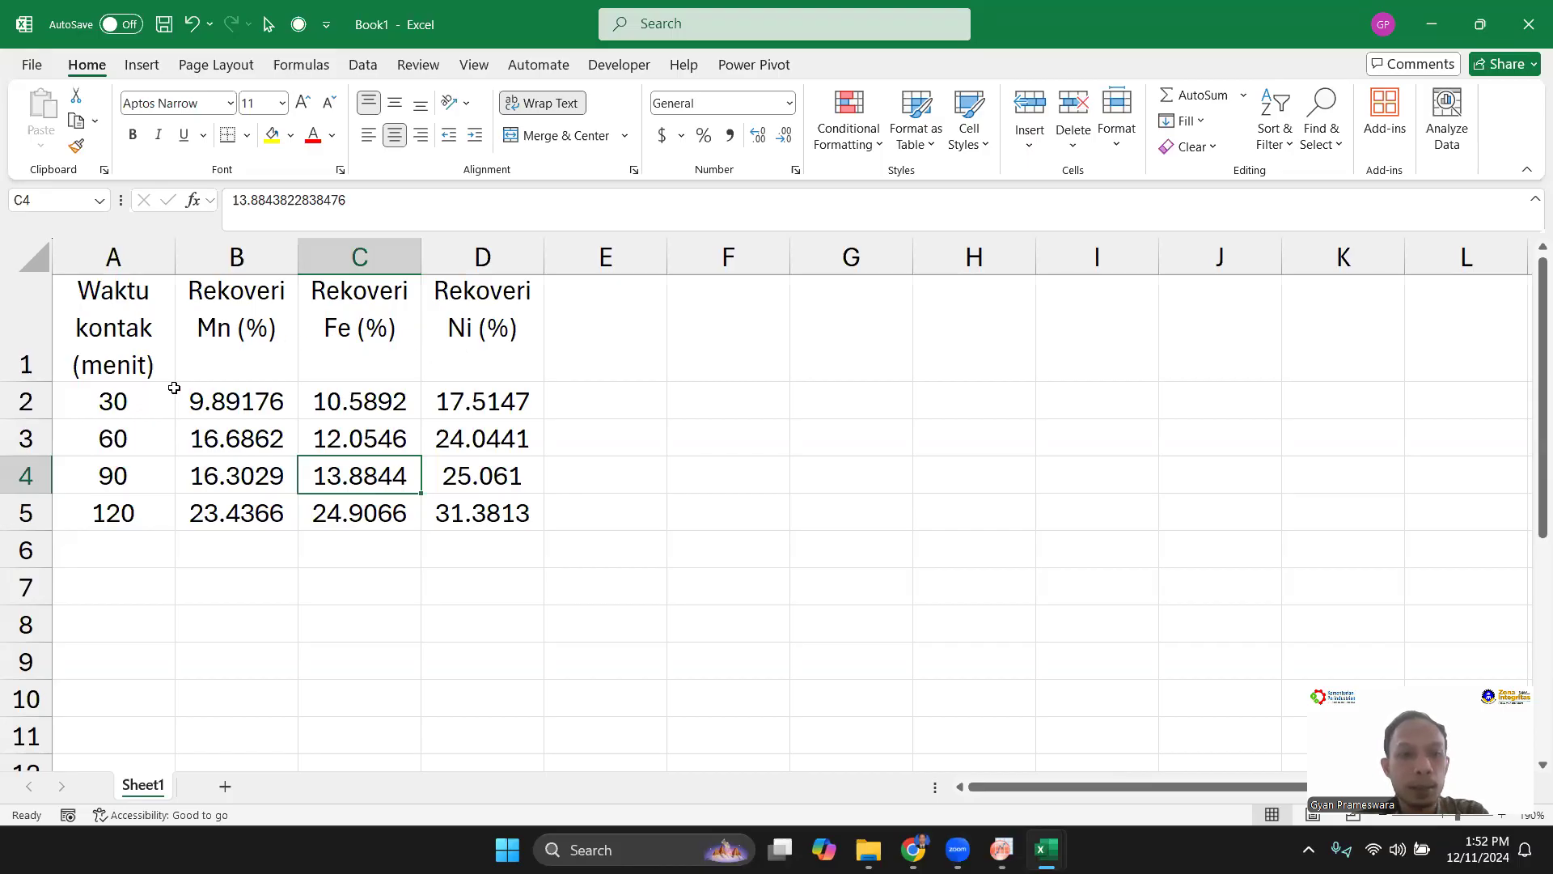
left_click_drag(158, 397, 139, 517)
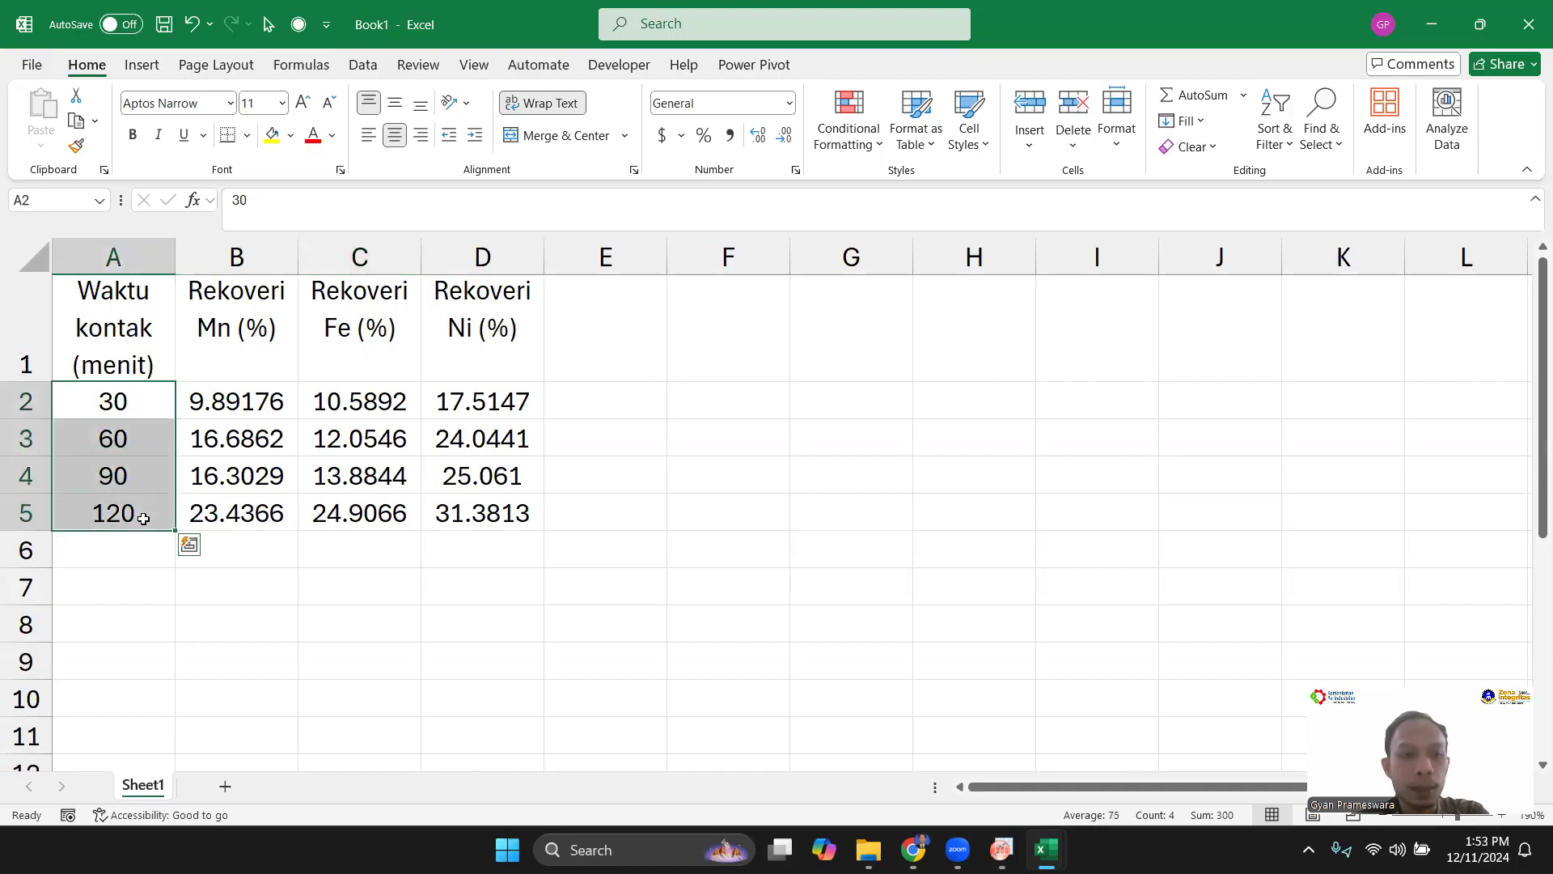
left_click(381, 556)
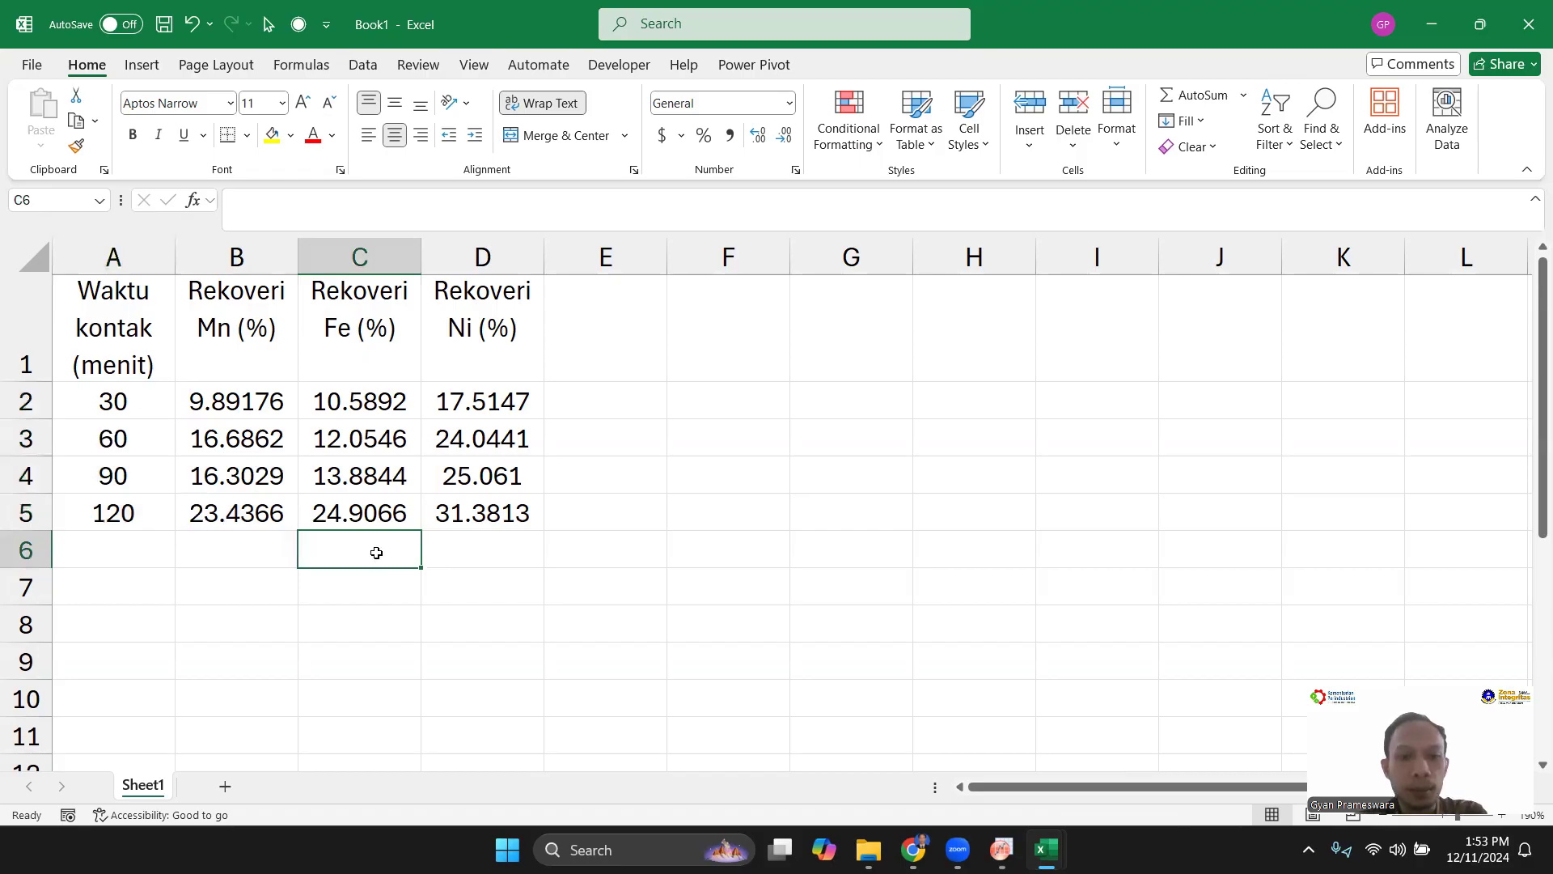
left_click_drag(461, 512, 99, 402)
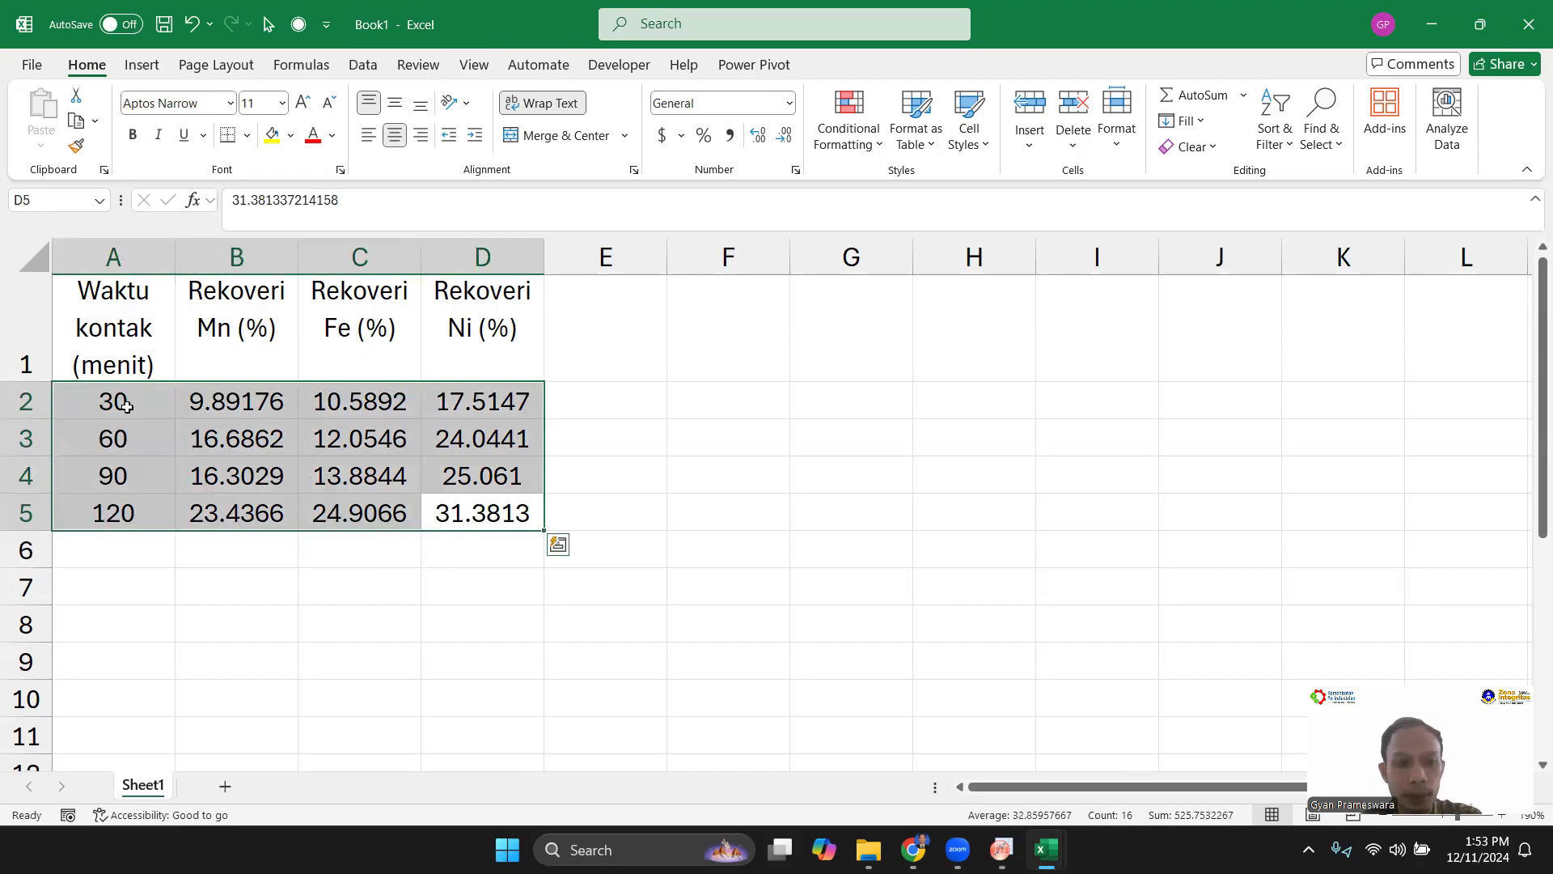
key("ctrl+c")
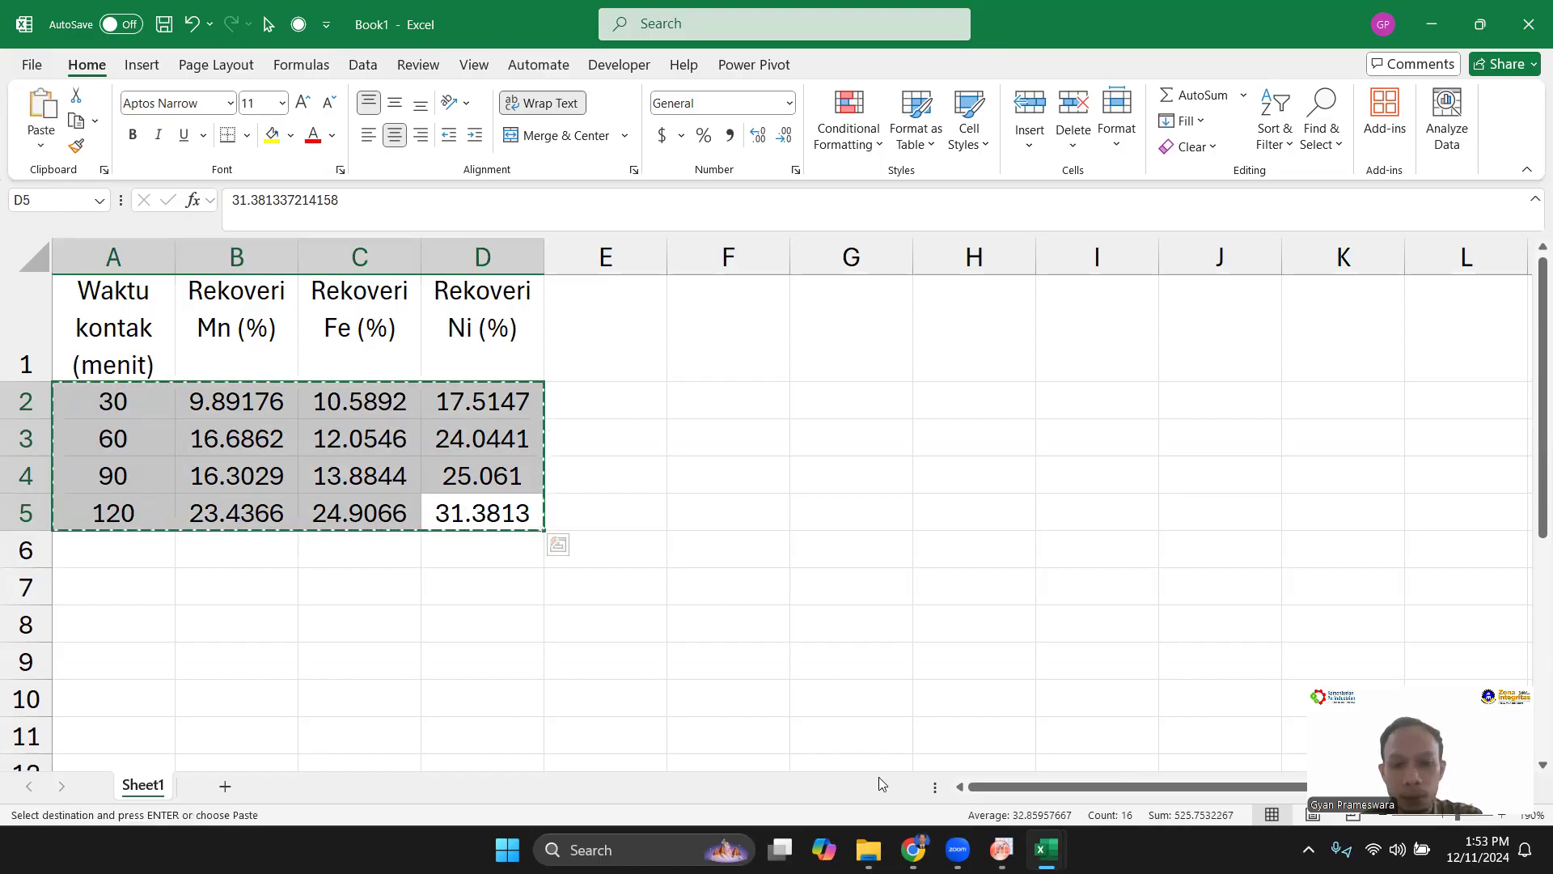
Switch back to OriginPro, move the Notes window aside and widen the Book1 worksheet window.
mouse_move(1002, 850)
left_click(987, 777)
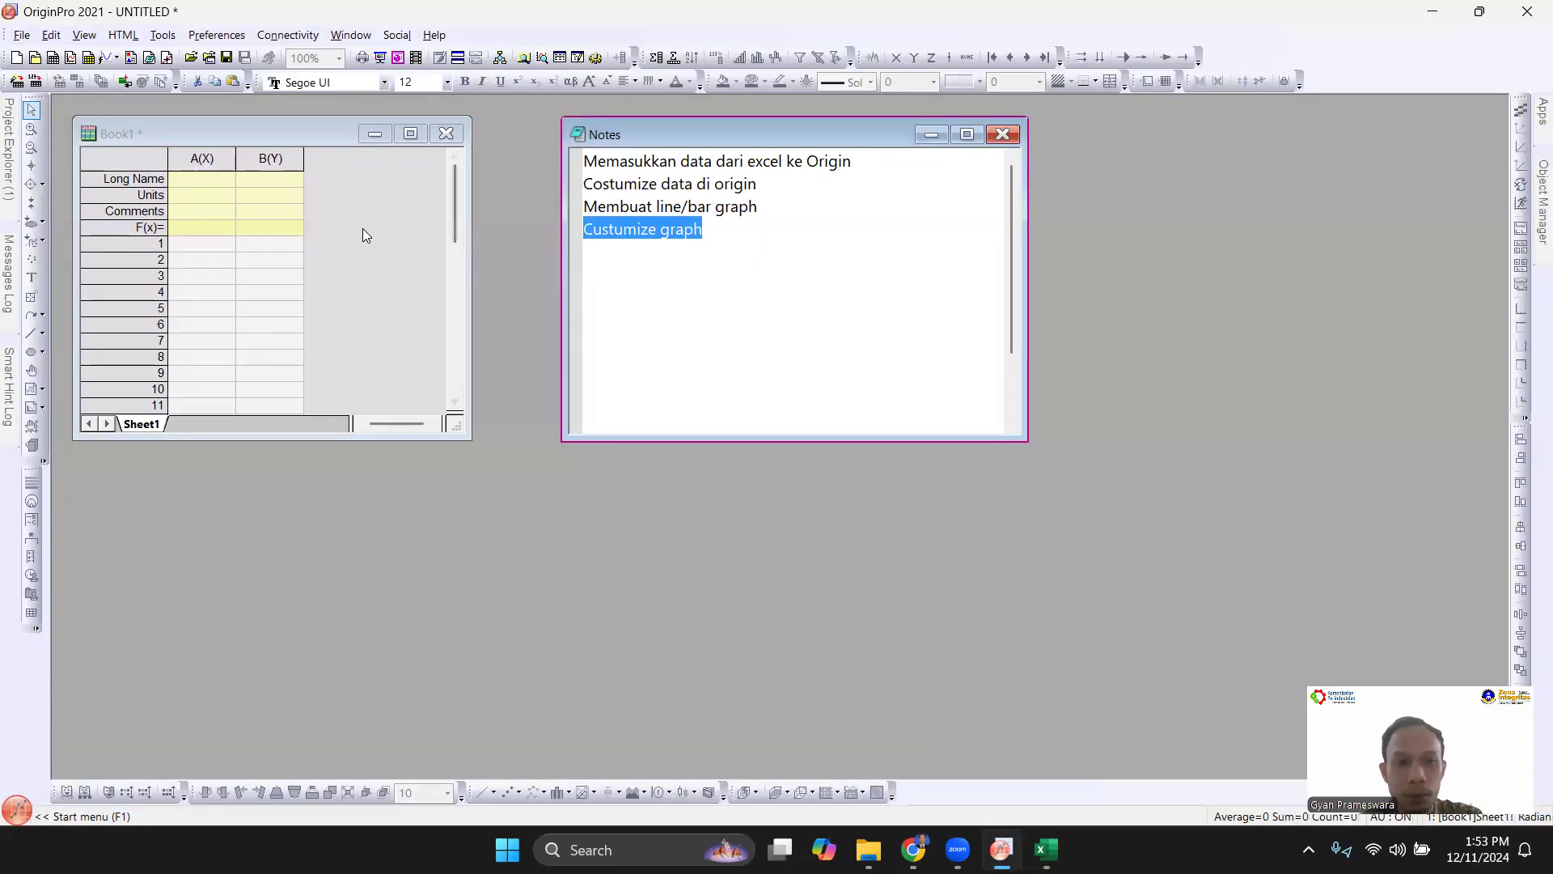
left_click(470, 233)
left_click_drag(470, 233, 576, 235)
left_click_drag(697, 139, 1112, 135)
left_click_drag(576, 226, 741, 231)
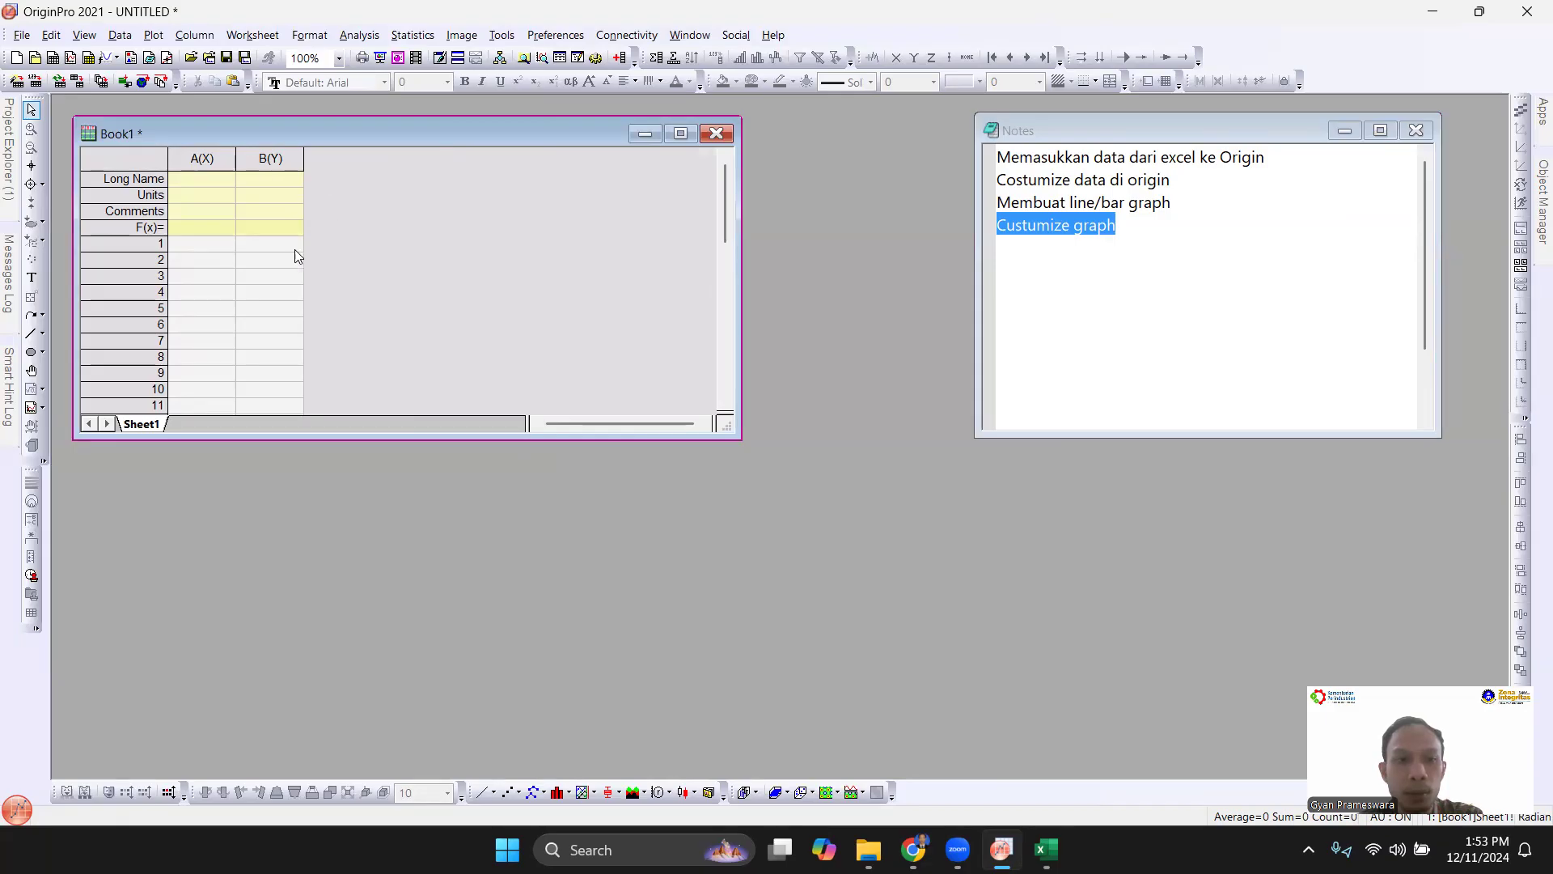
Paste the copied Excel data into the Book1 worksheet starting at row 1 of column A, and enlarge the sheet display.
left_click(213, 245)
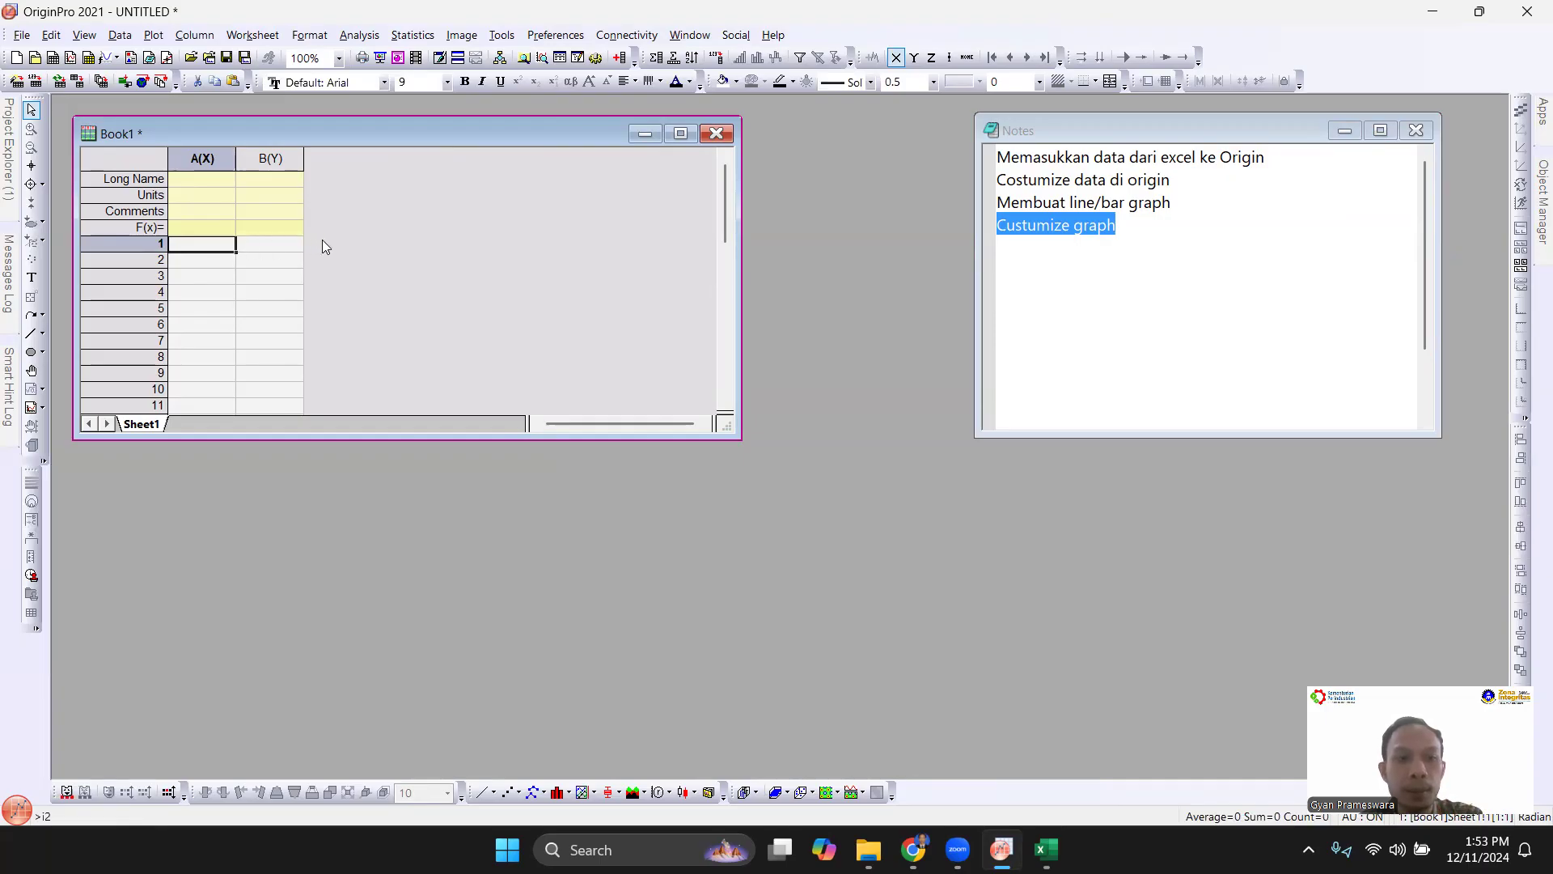
key("ctrl+v")
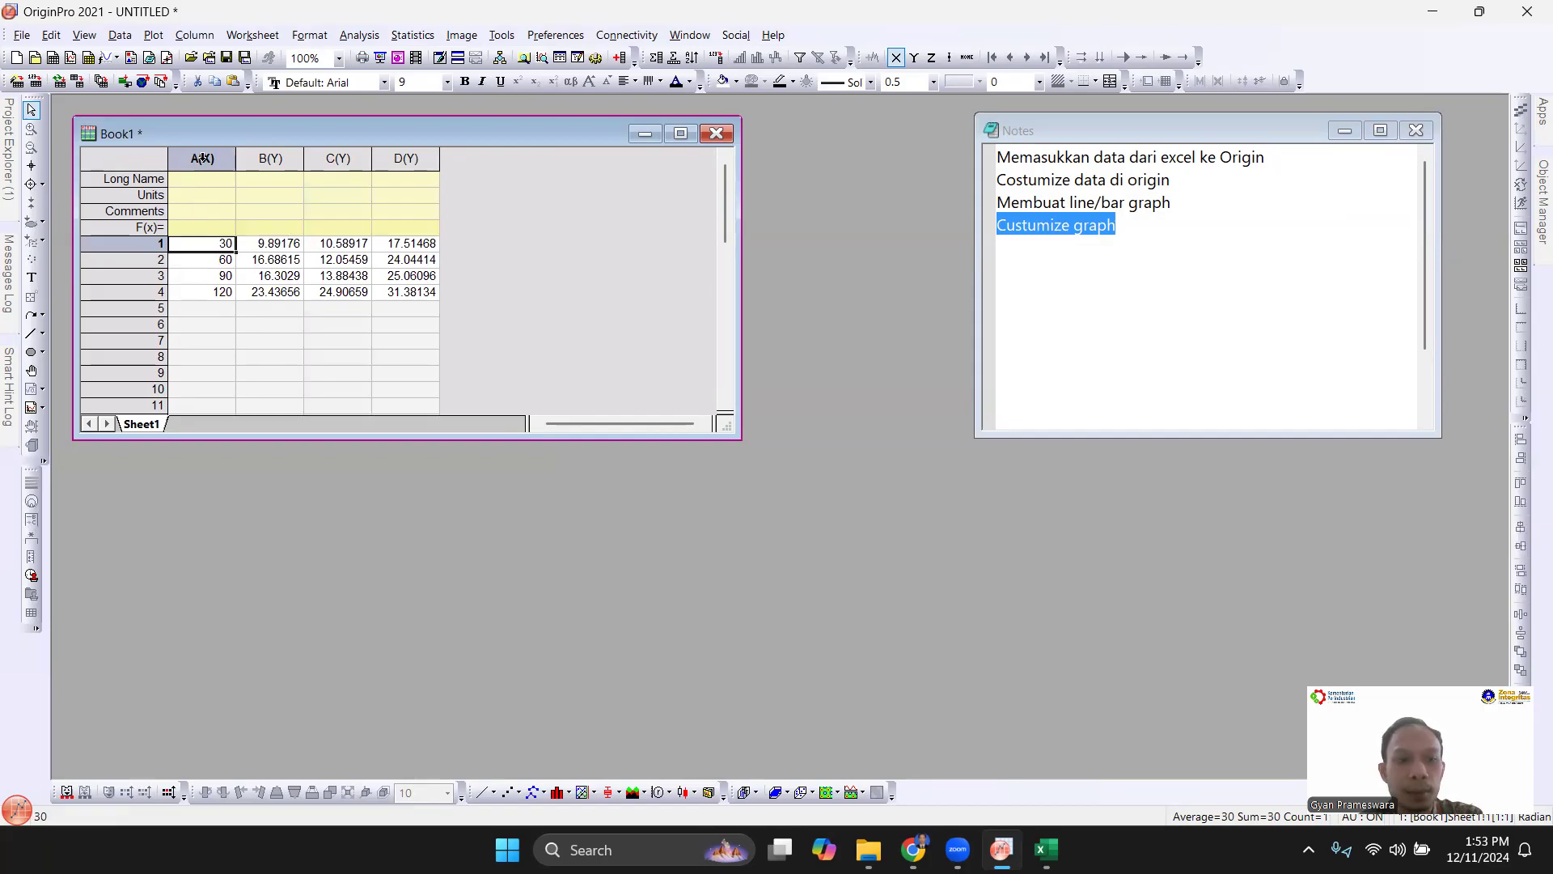
scroll(217, 170, "up", 4)
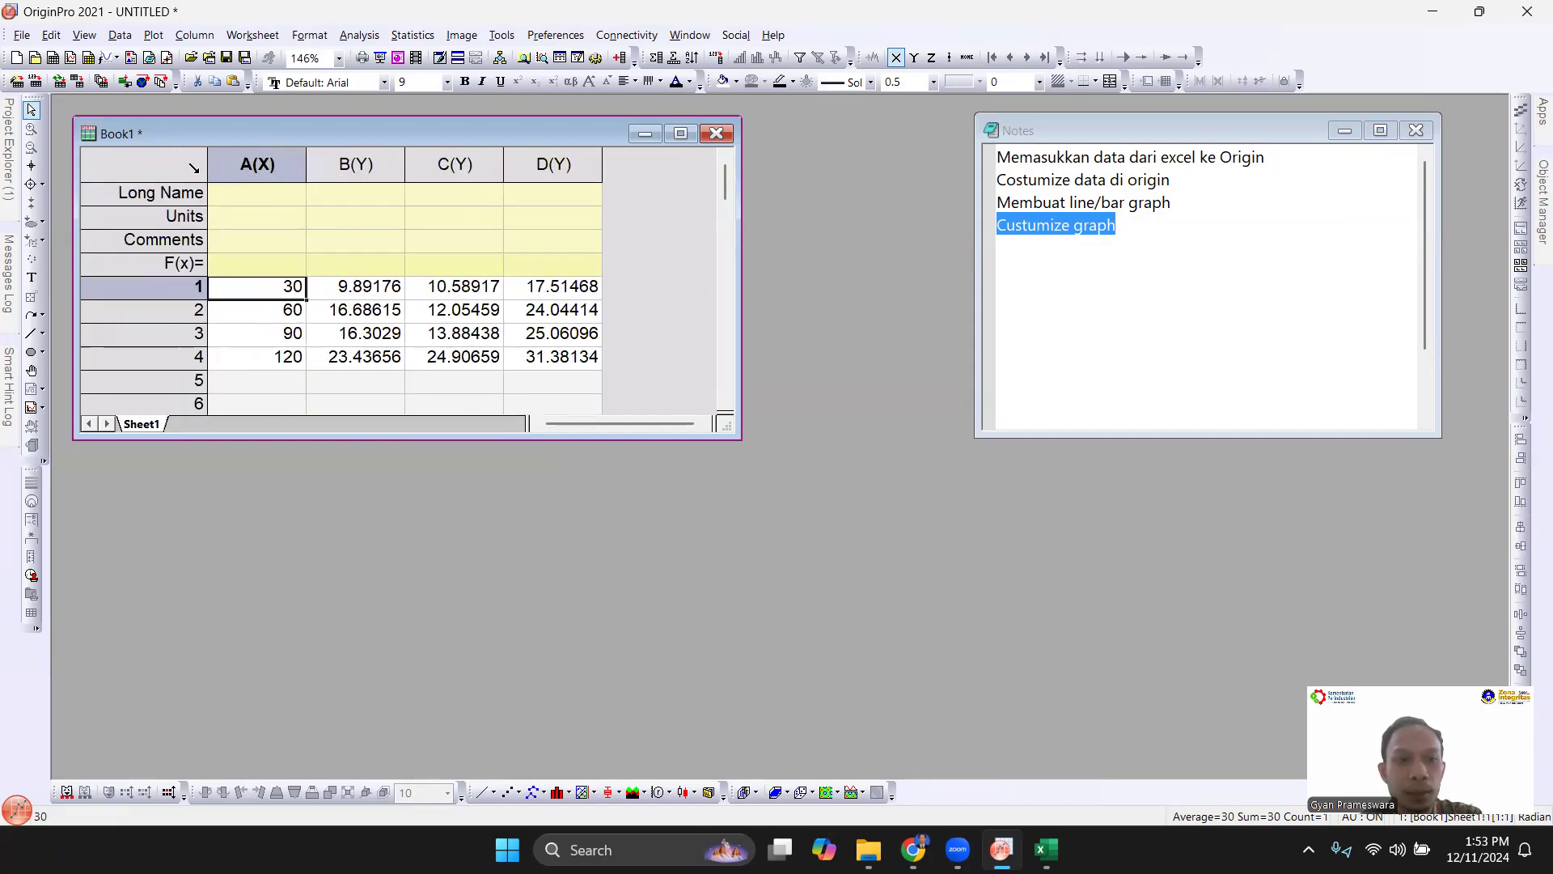
scroll(225, 192, "up", 1)
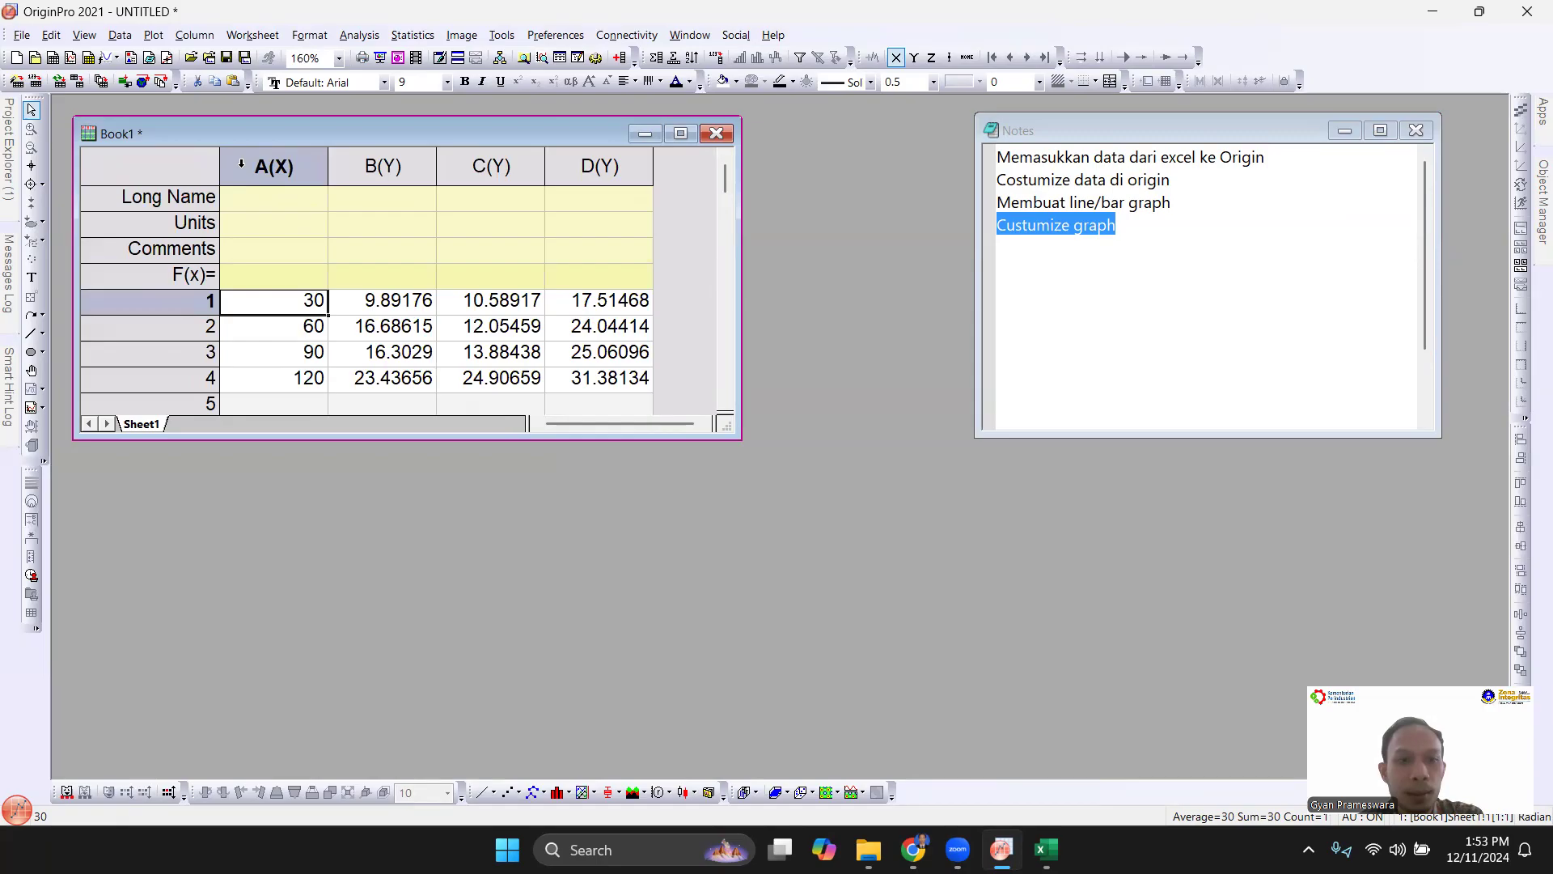
Inspect the X and Y designations of worksheet columns A to D.
left_click(252, 165)
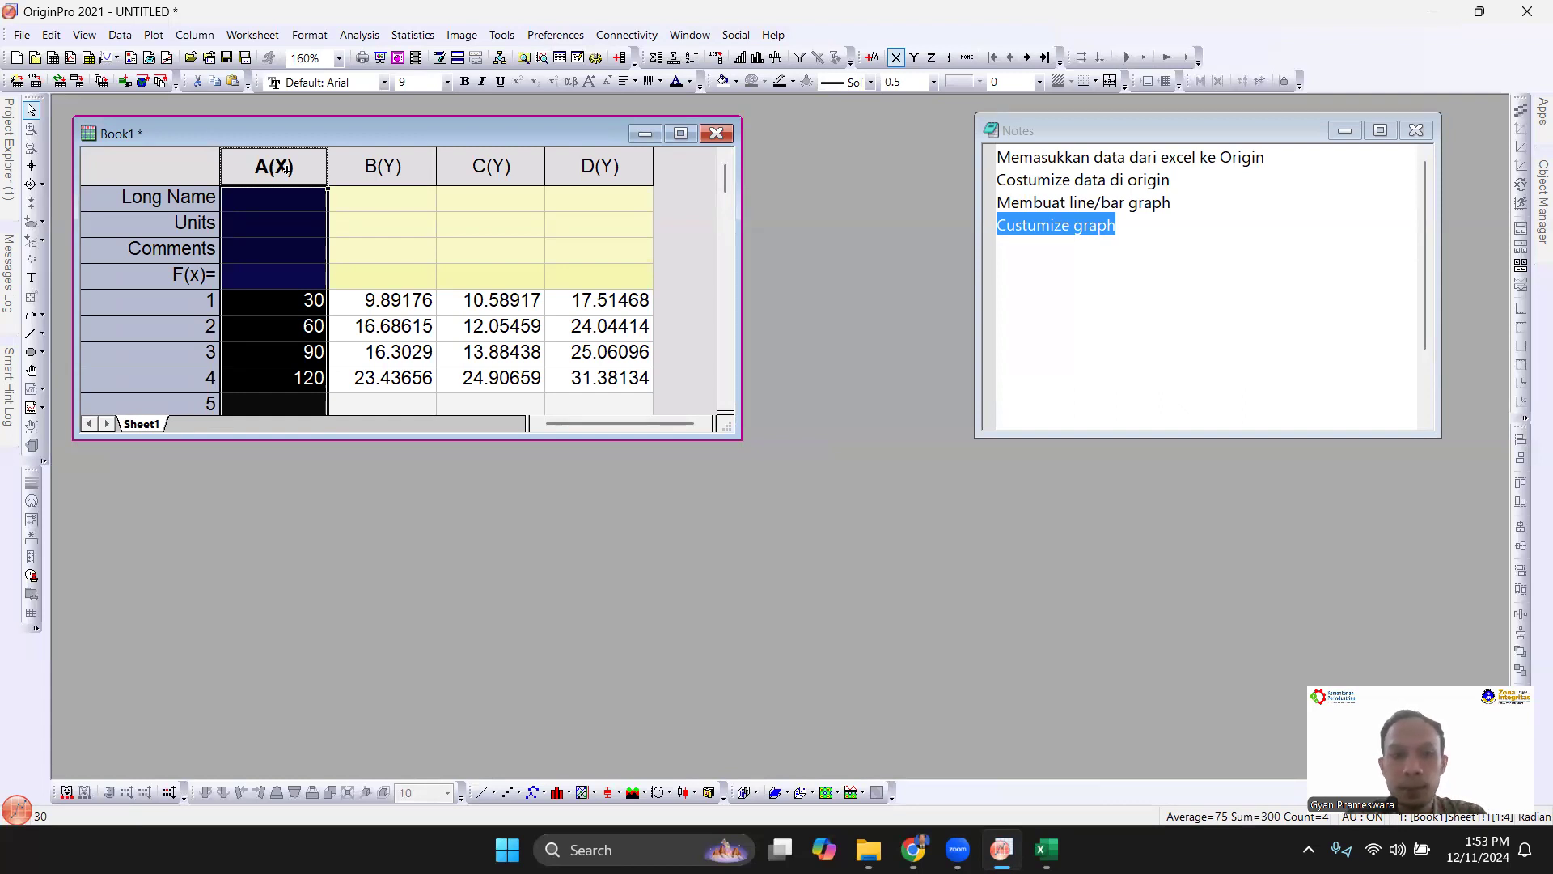
left_click(377, 164)
left_click(523, 166)
left_click(582, 165)
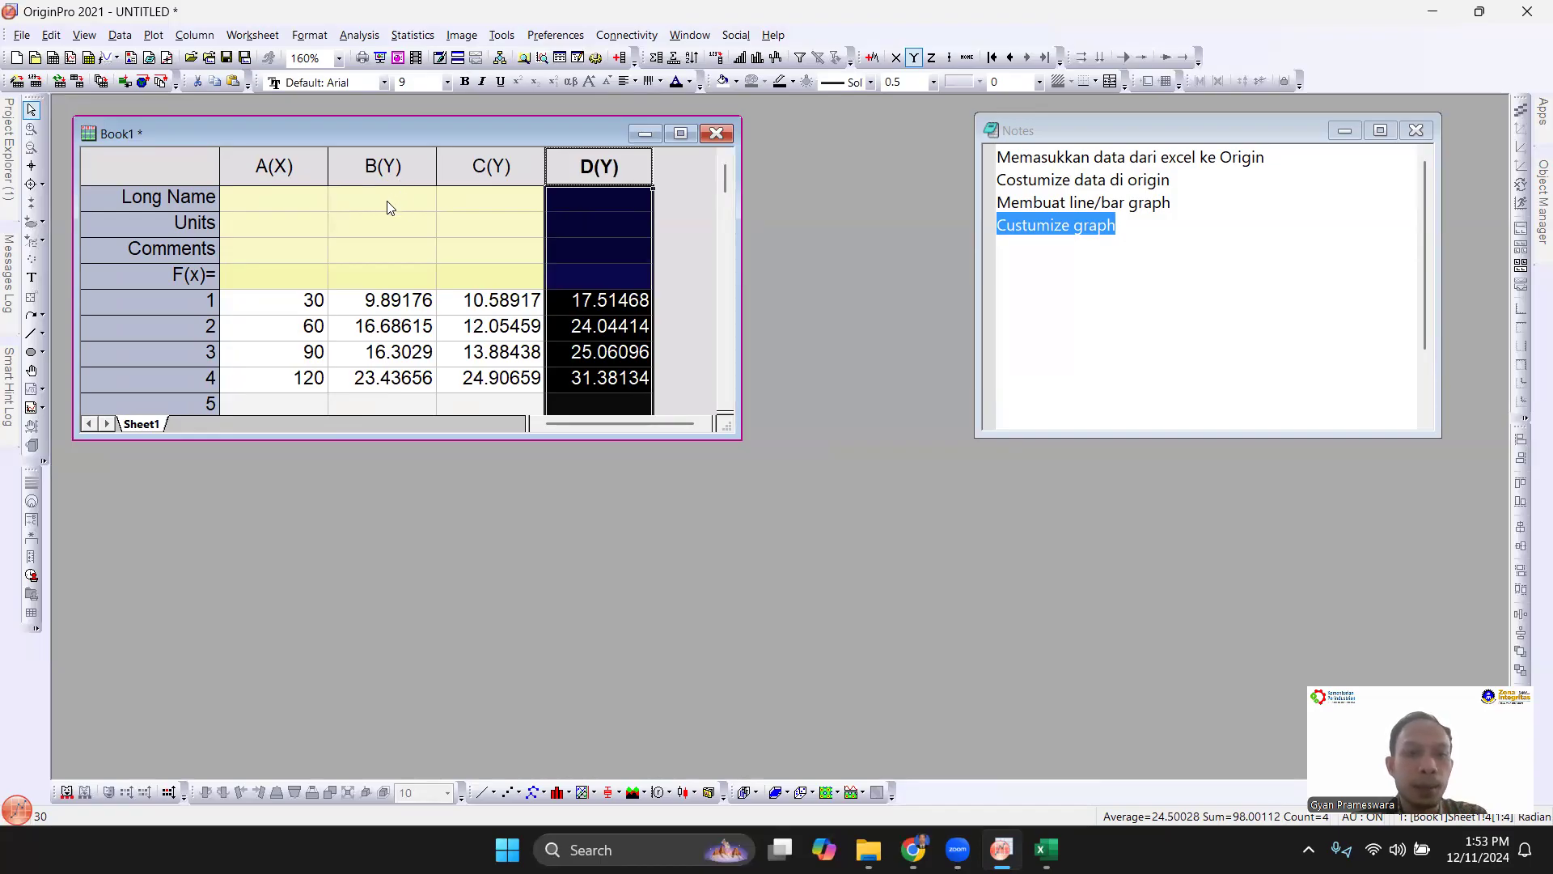
left_click(284, 311)
Set column A's long name to "Waktu kontak" and its units to "Menit".
left_click(273, 202)
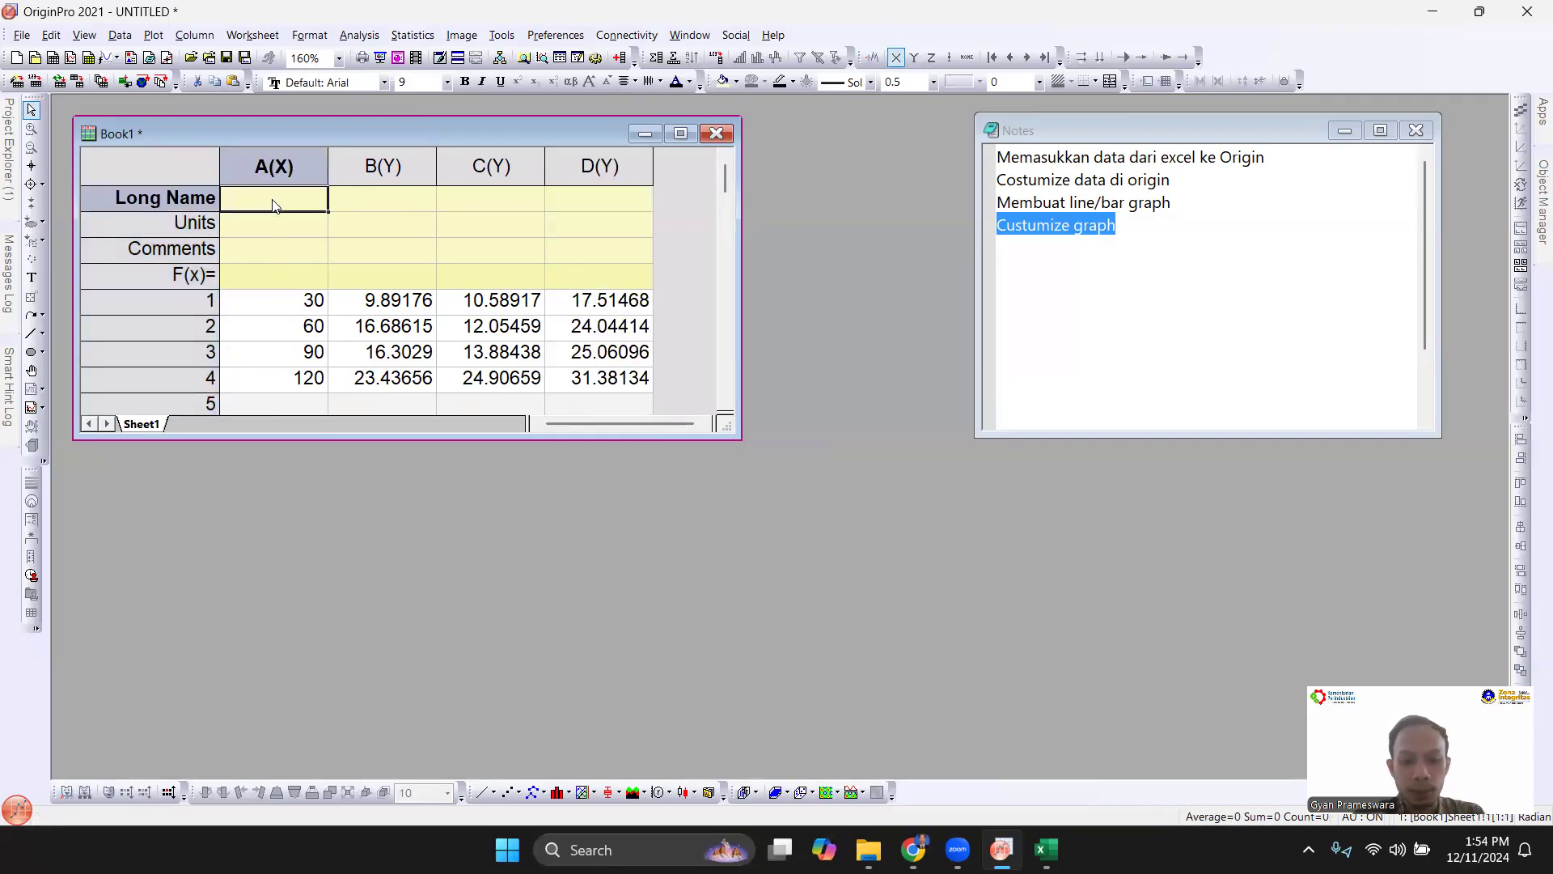
type("Waktu kontak")
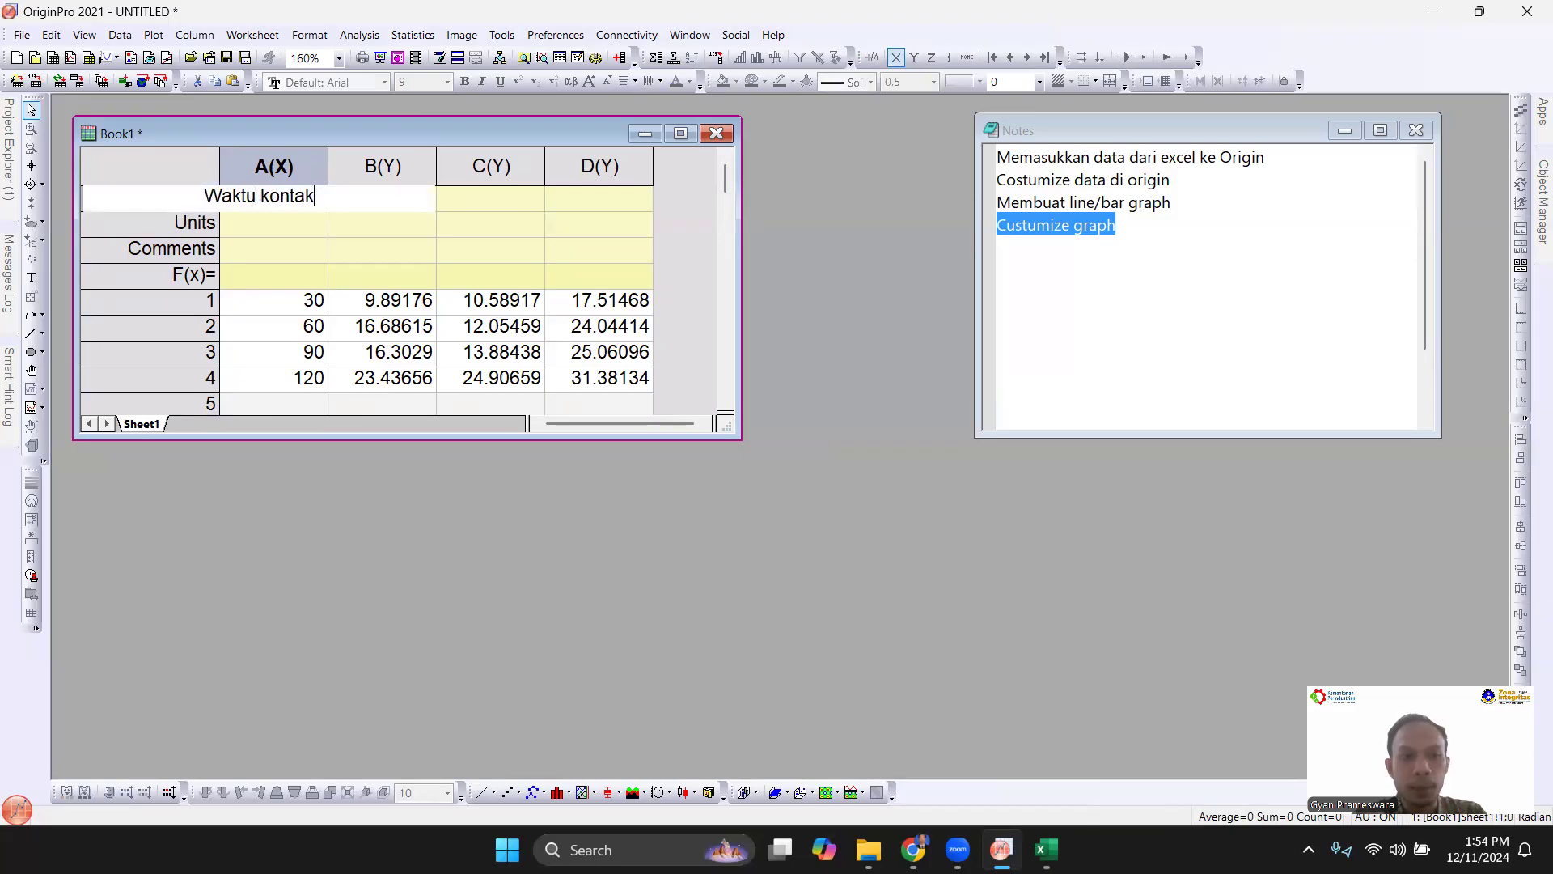
key("Return")
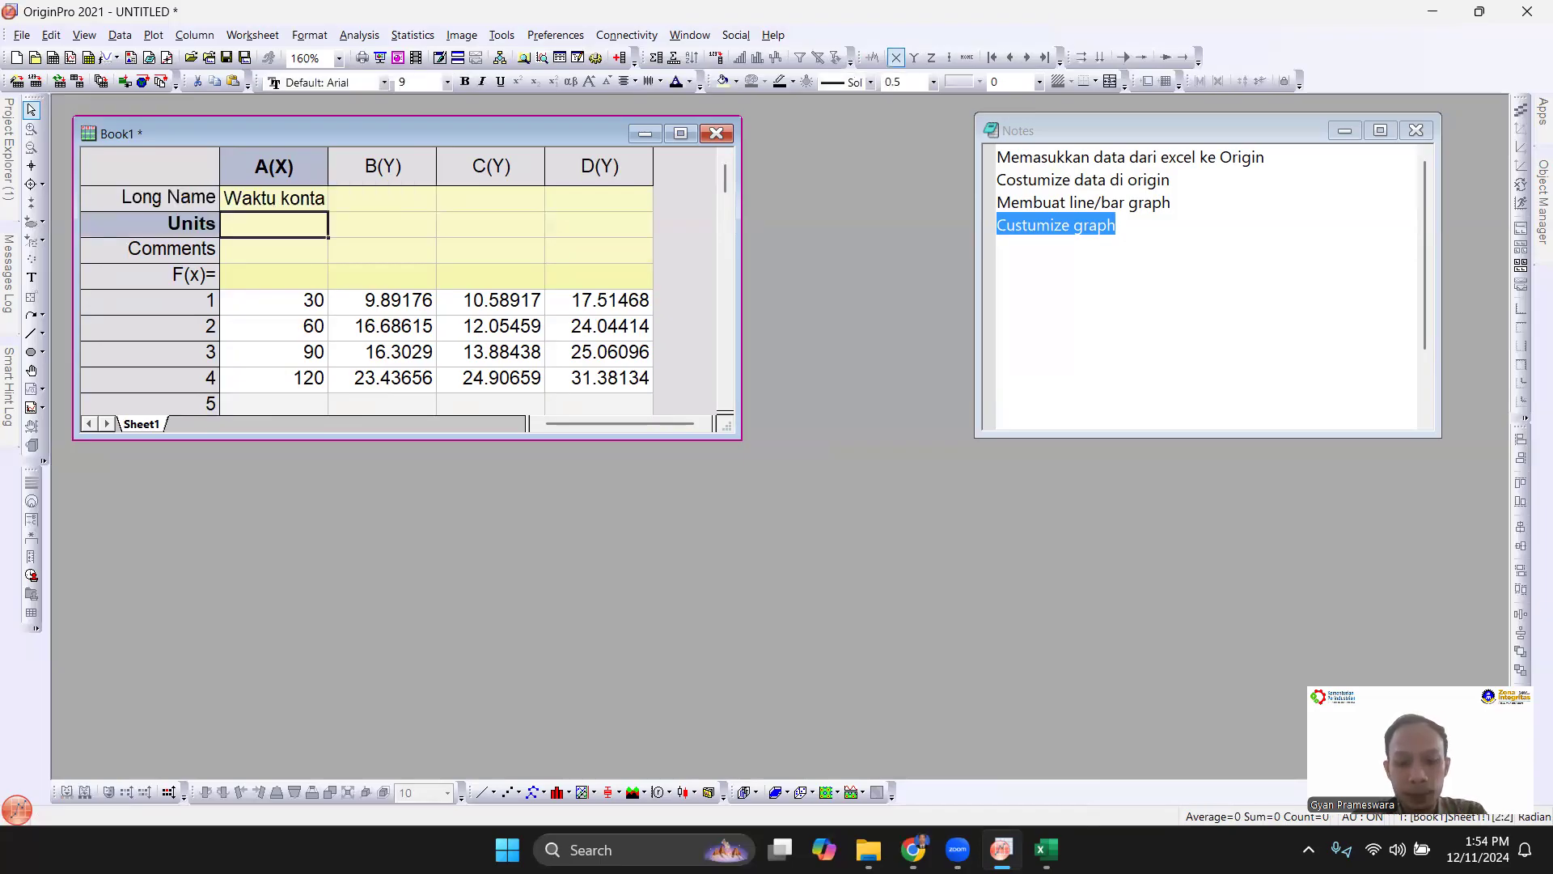
type("Menit")
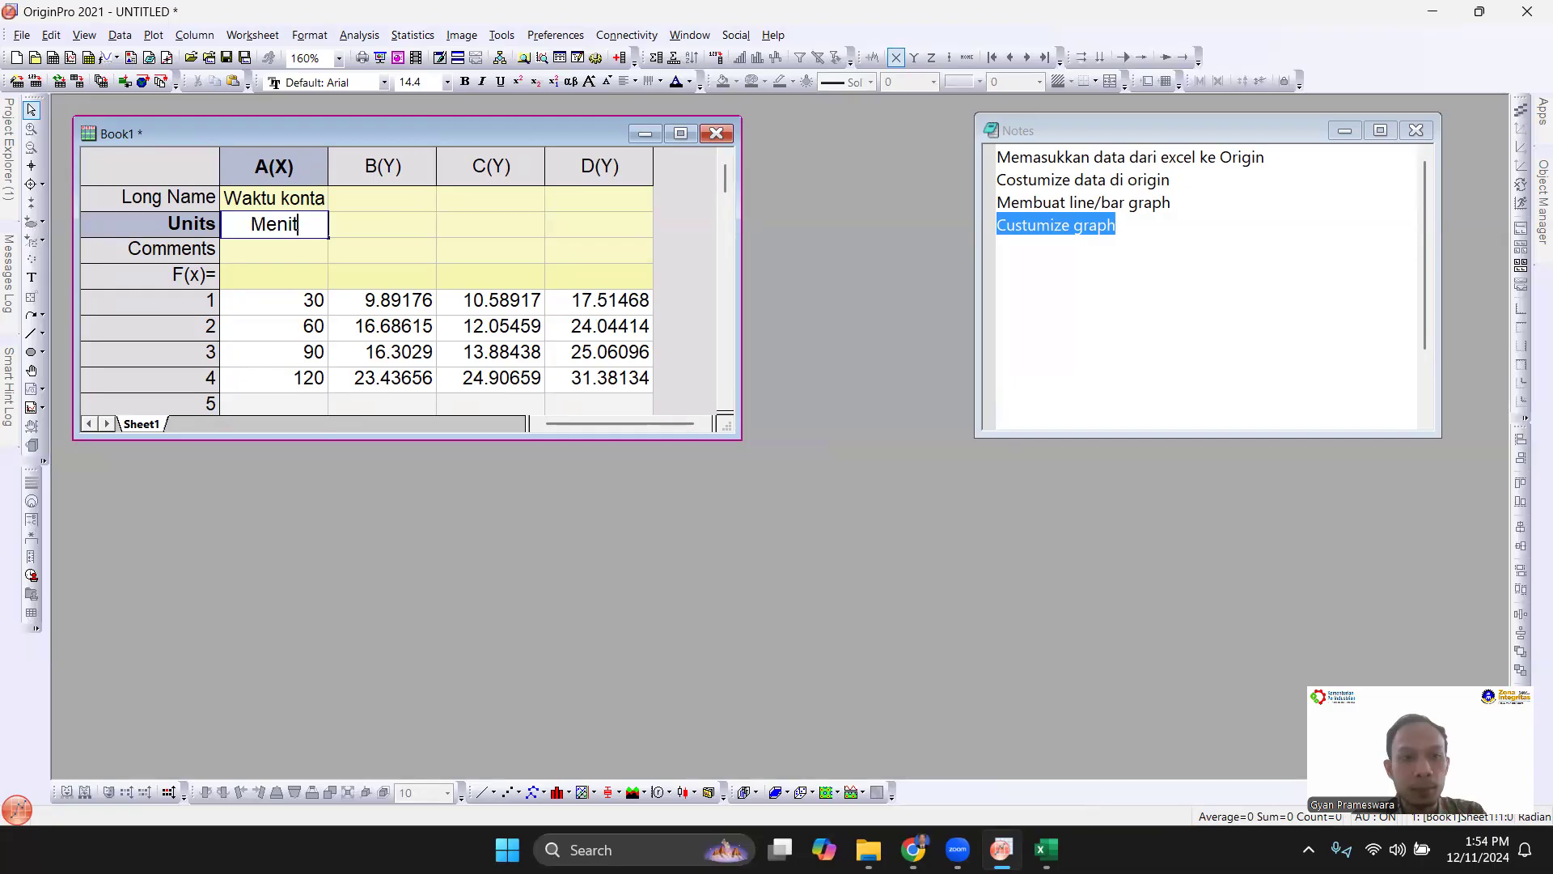
key("Tab")
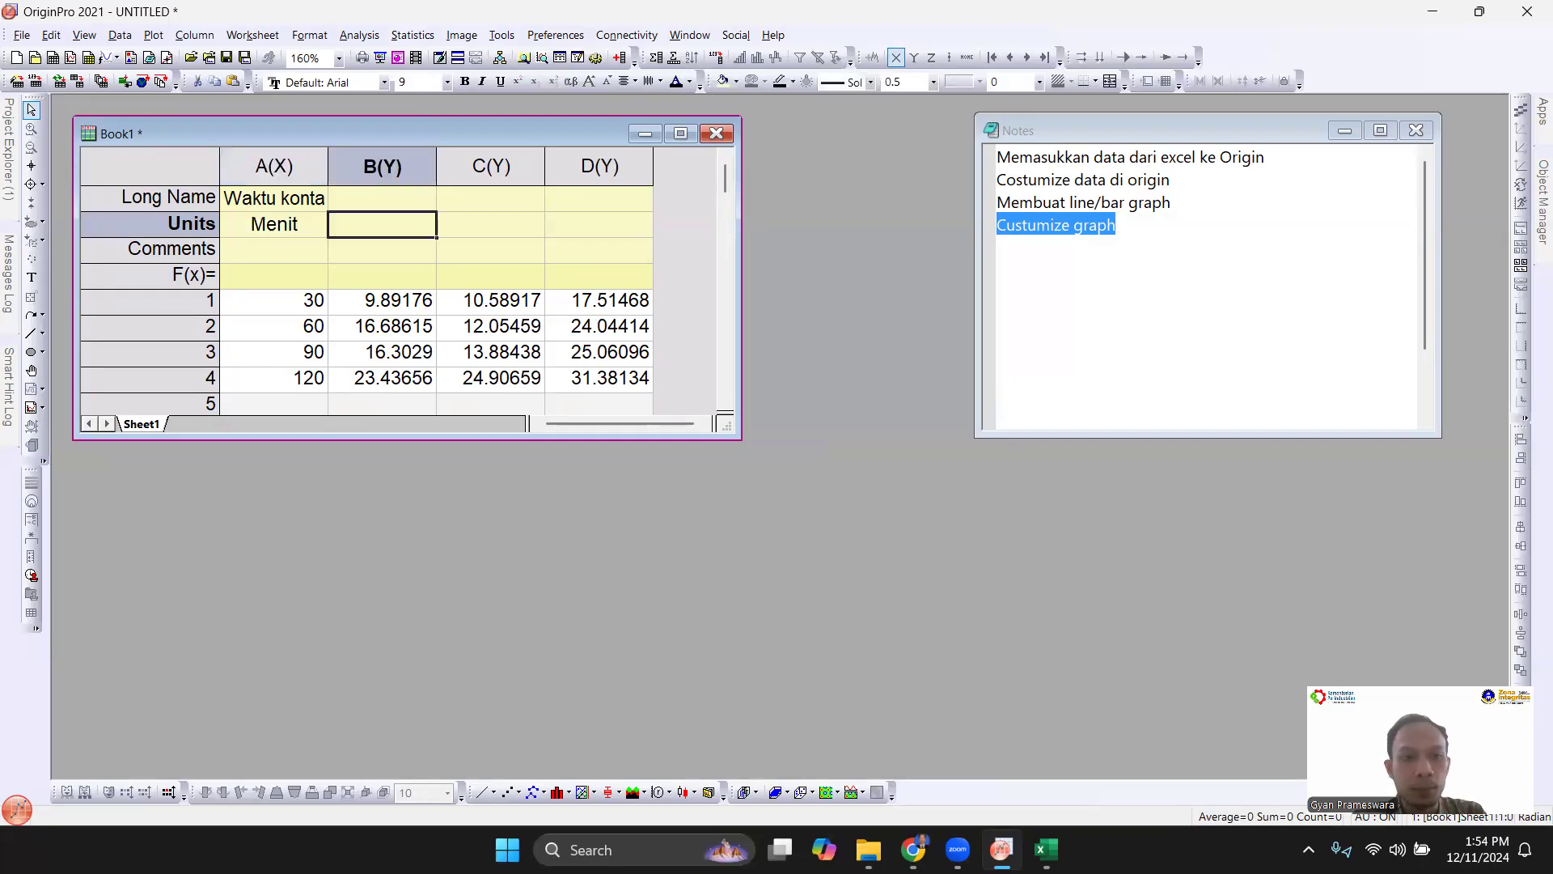
Check the column B header in the Excel workbook, and set column B's long name to "Rekoveri" and its units to "%" in OriginPro.
left_click(417, 197)
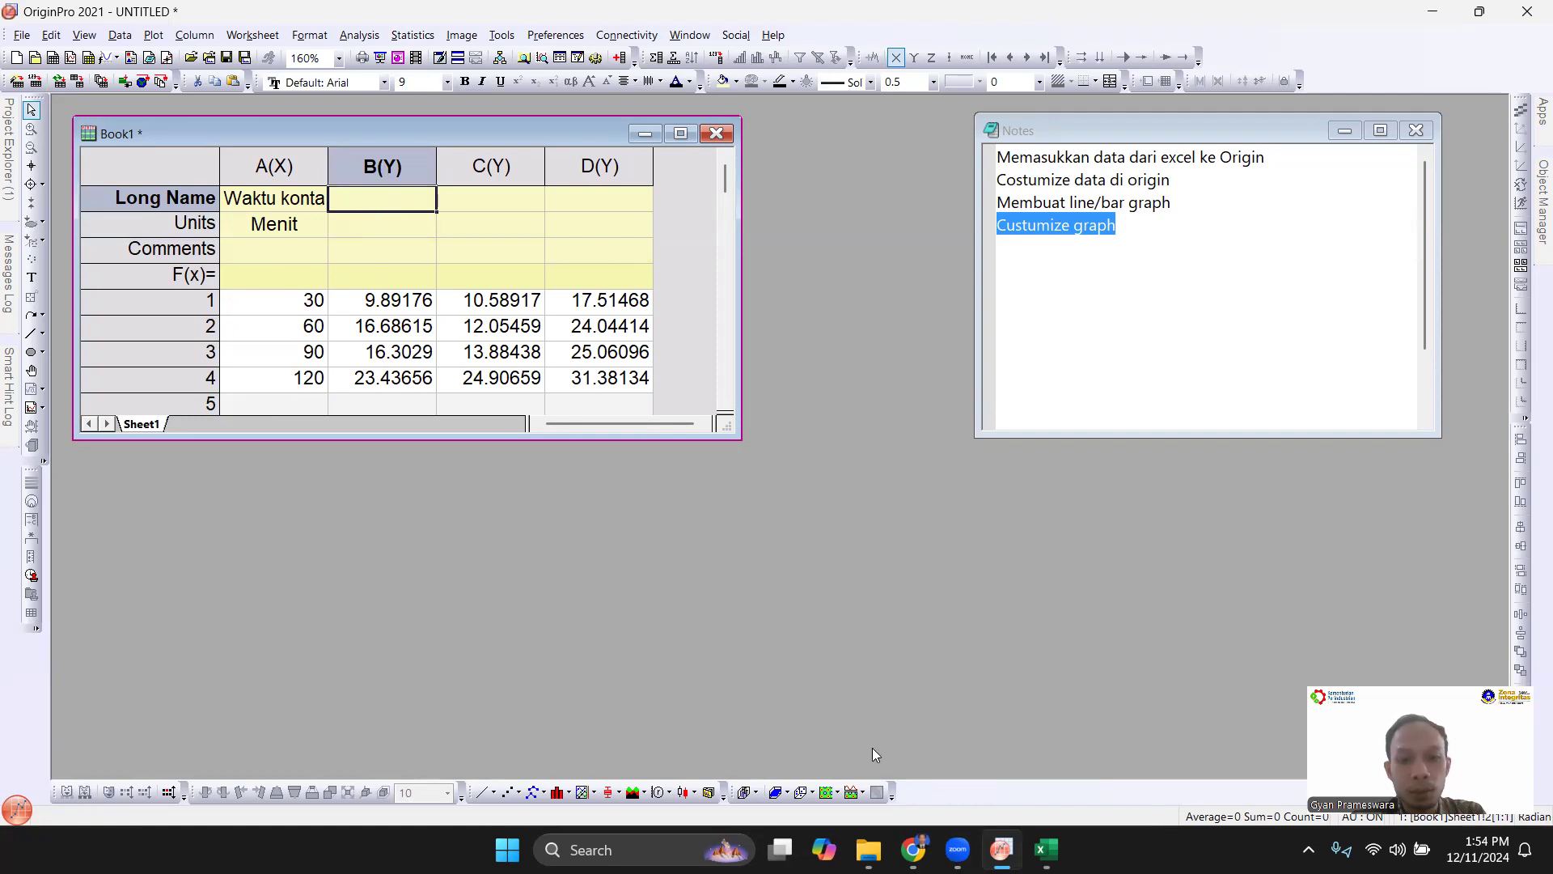
mouse_move(1043, 850)
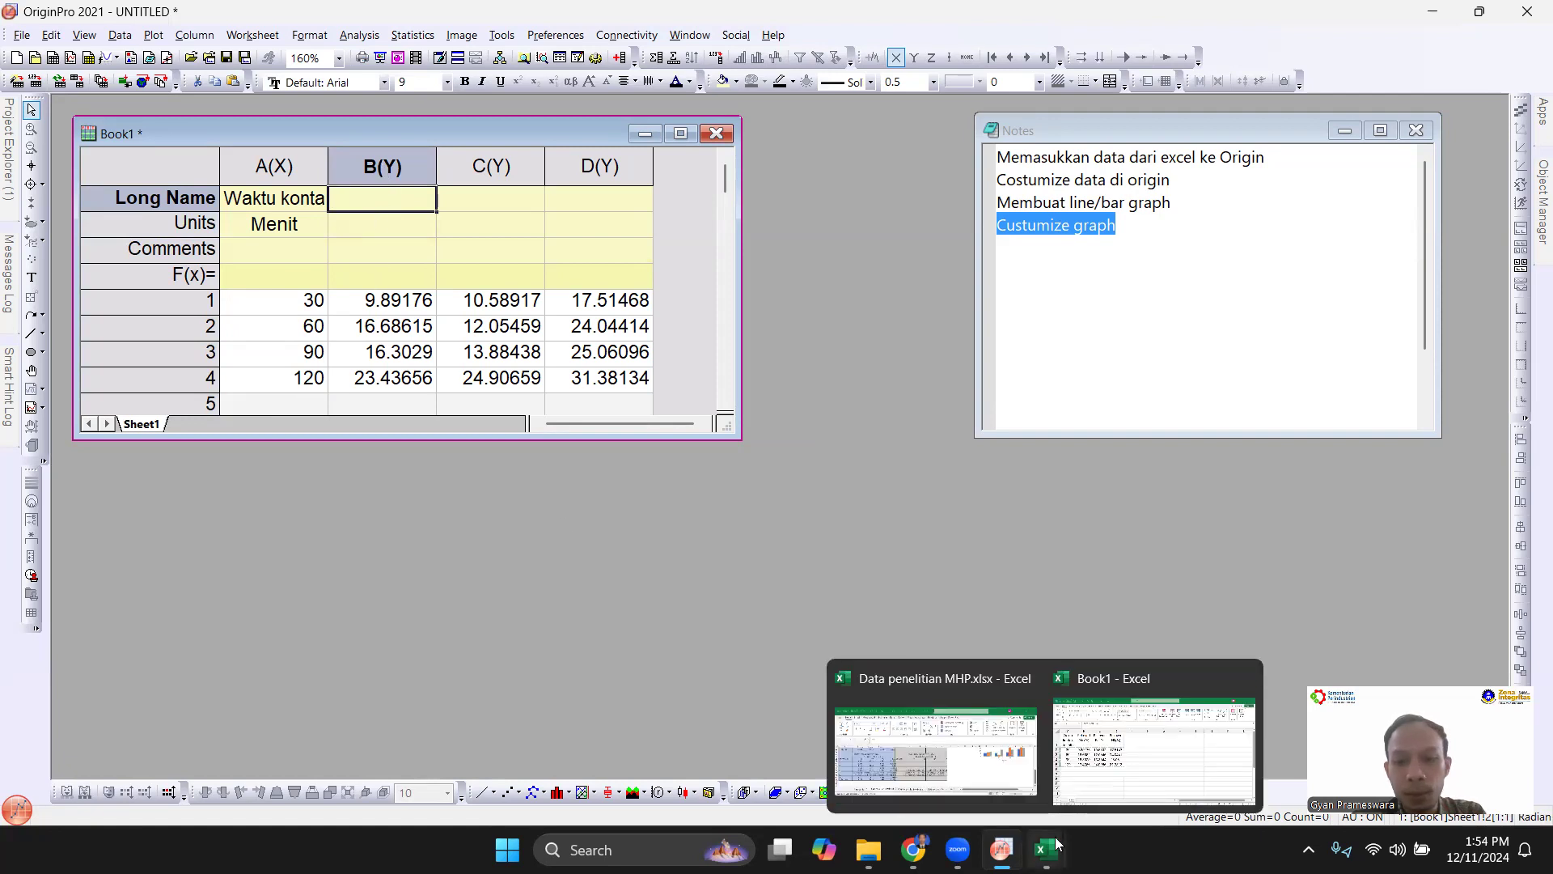
left_click(1082, 787)
left_click(240, 349)
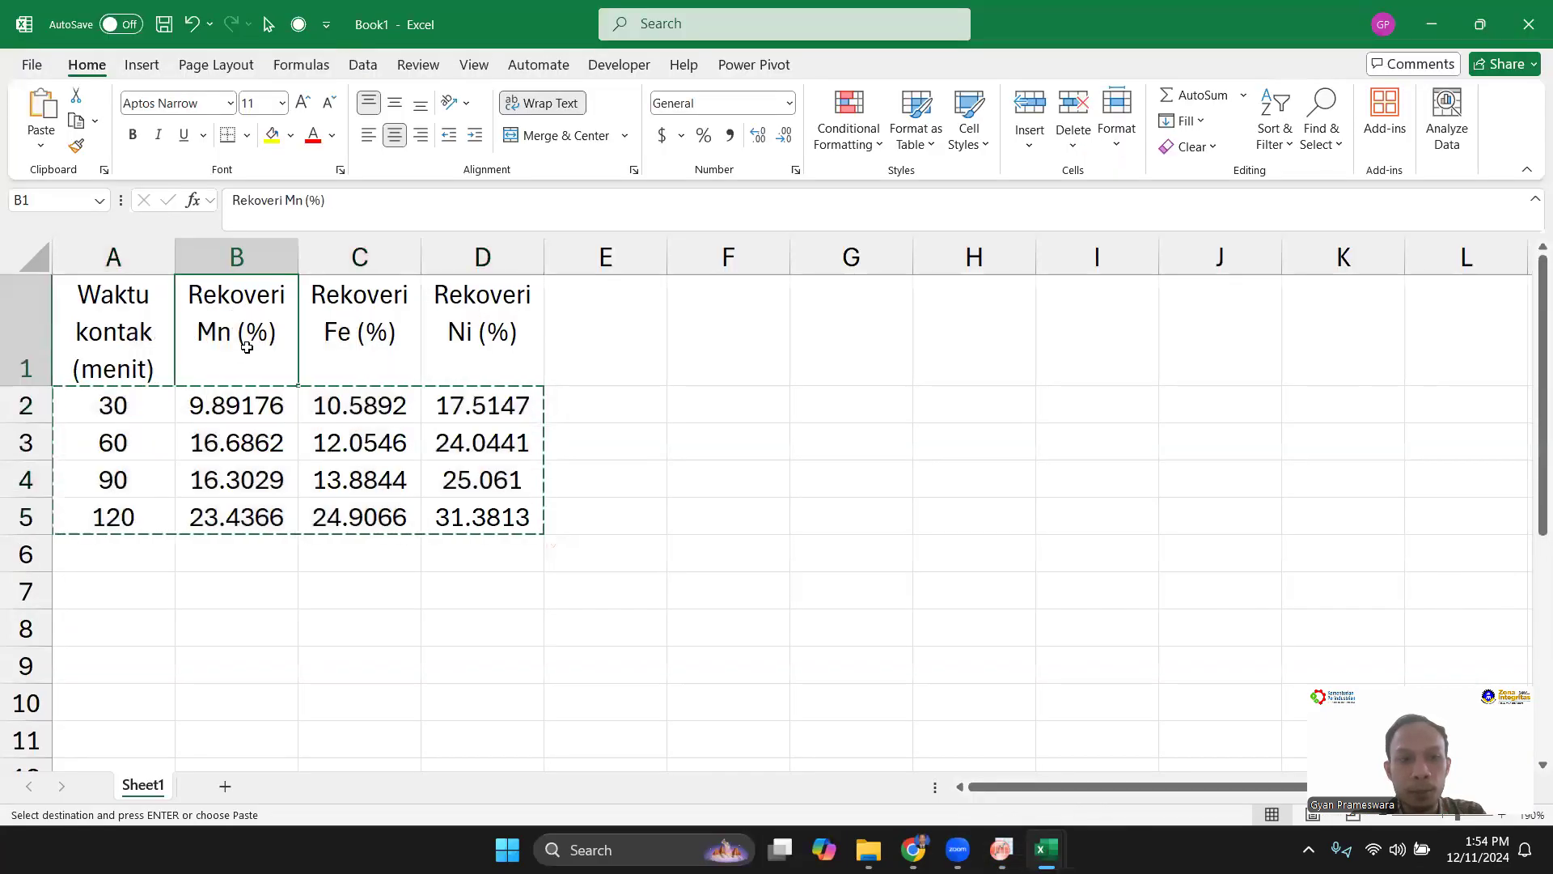
mouse_move(1001, 850)
left_click(1022, 758)
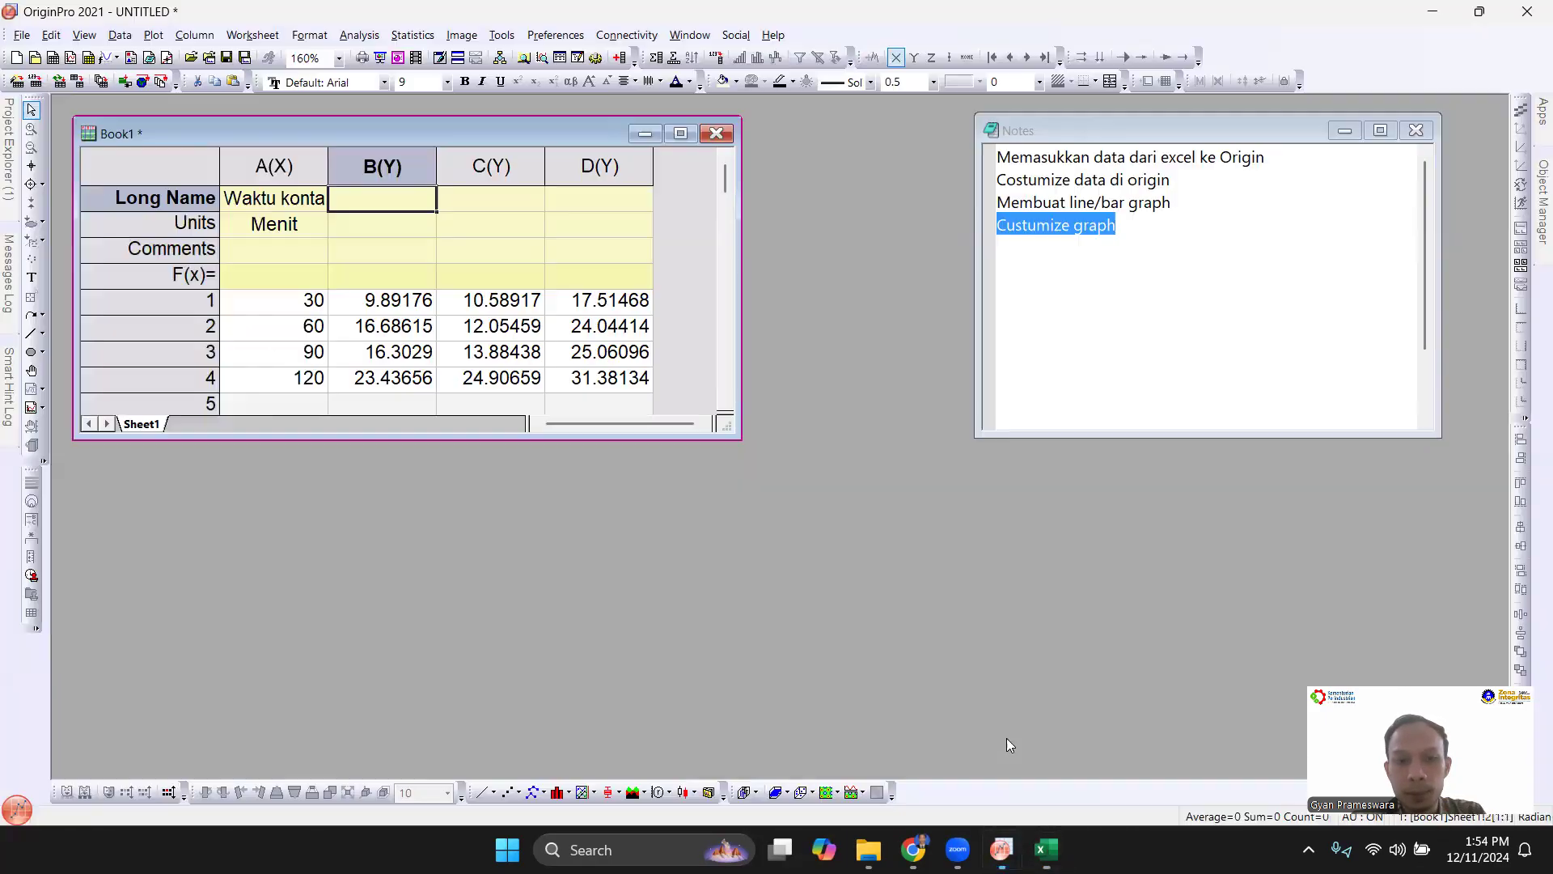
type("Rekoveri")
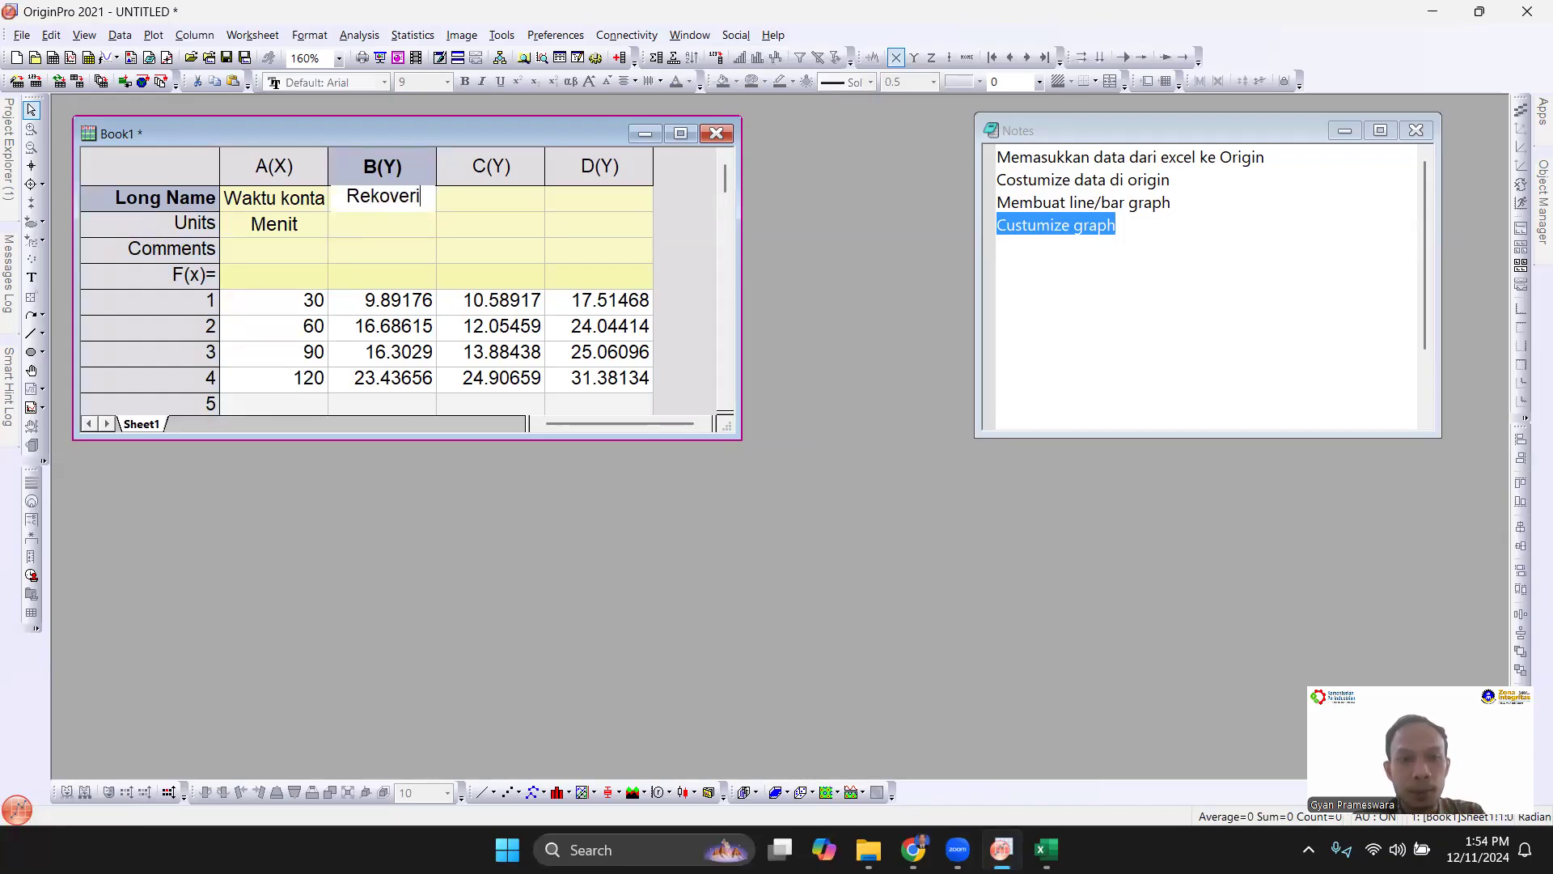
key("Return")
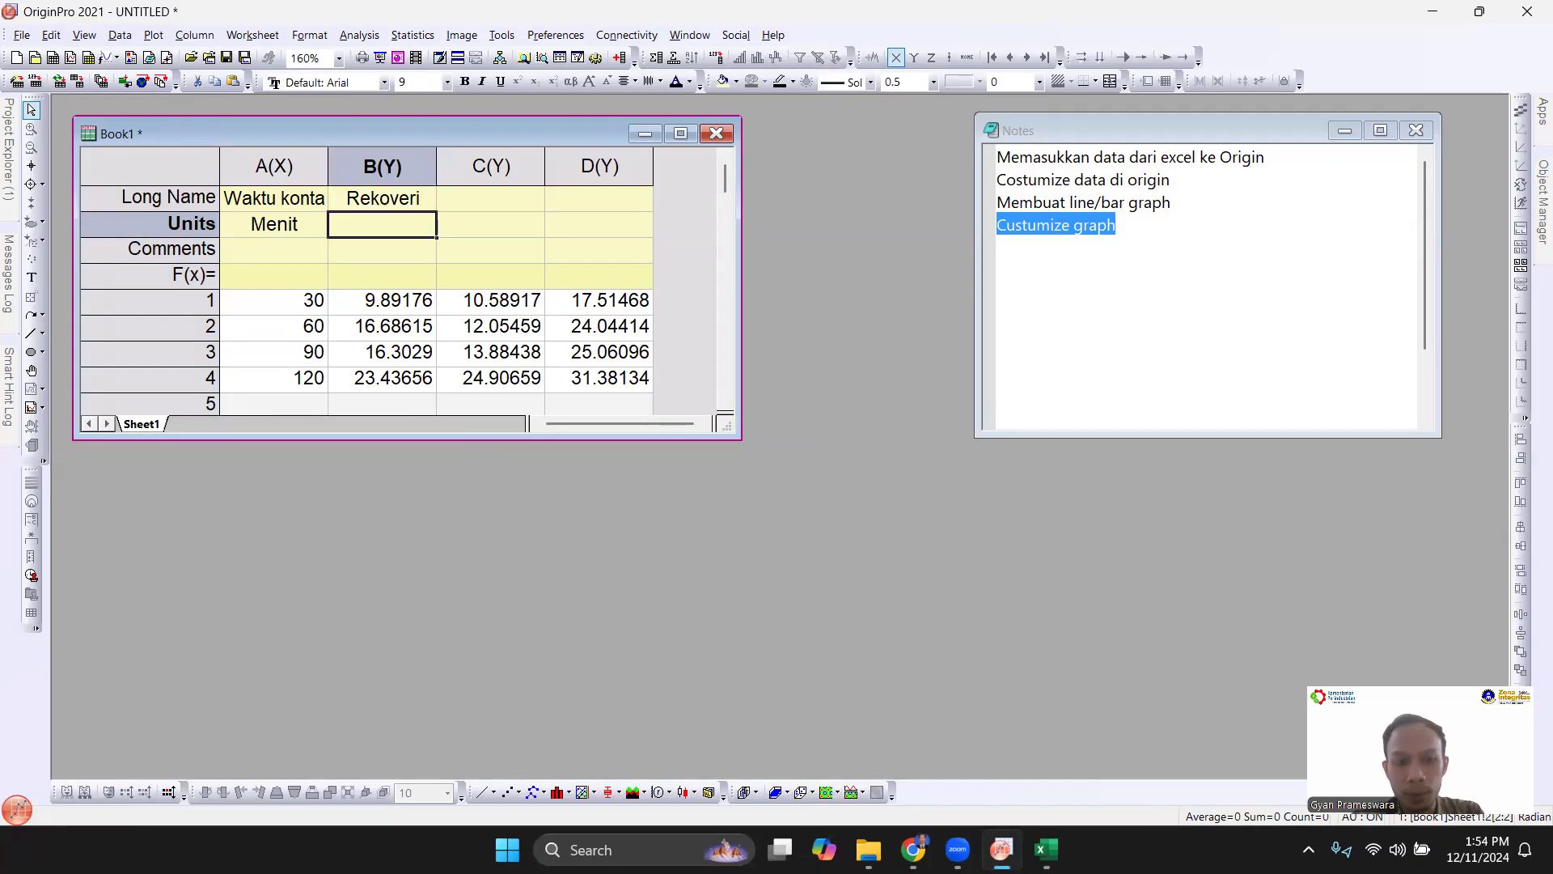
type("%")
key("Return")
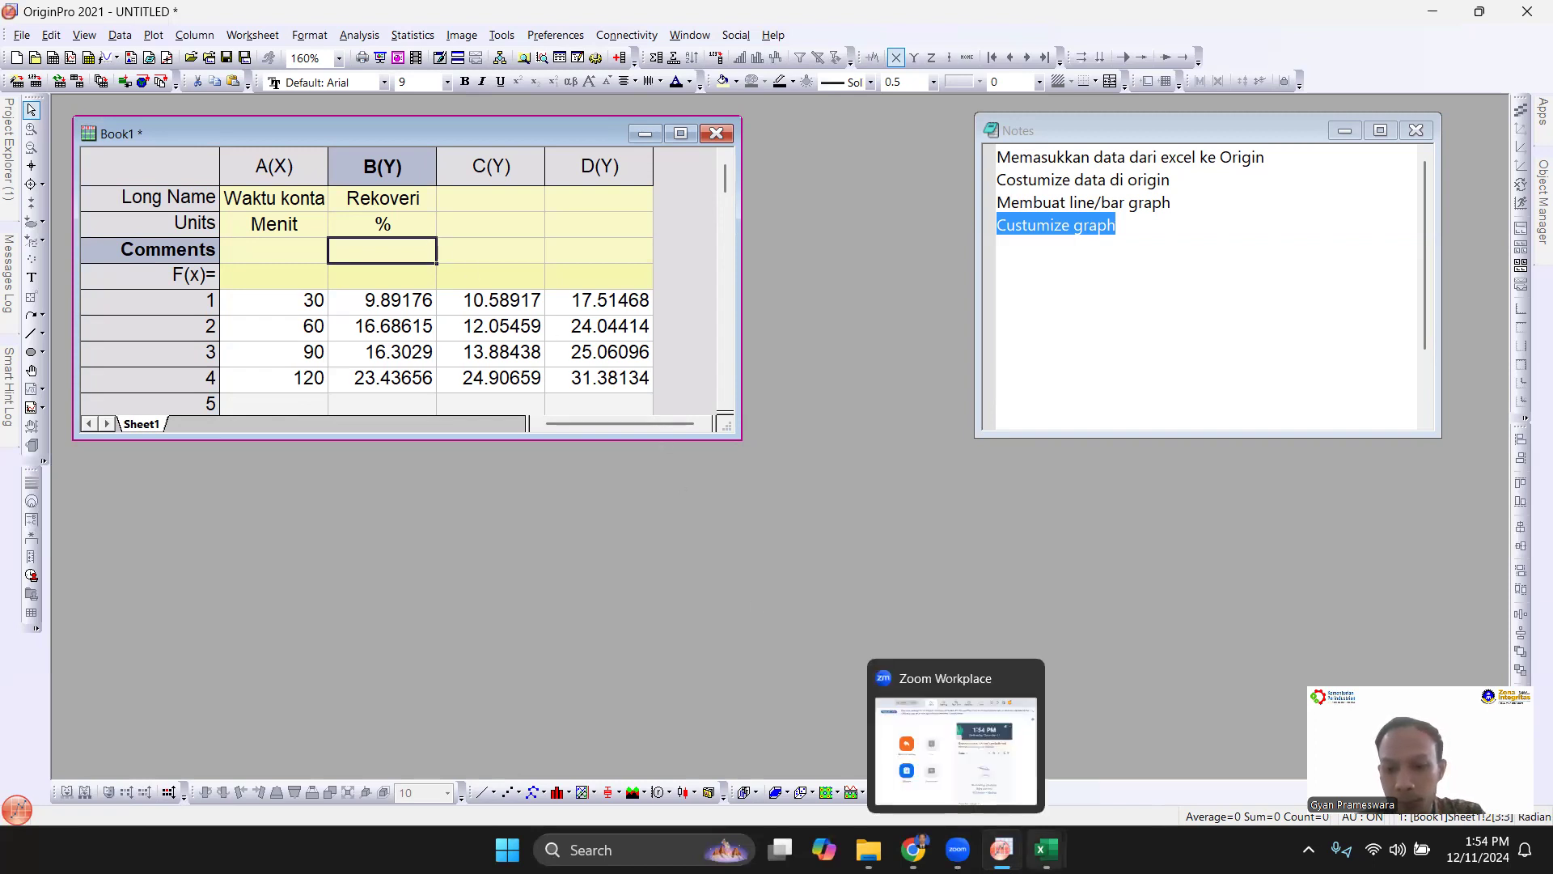
Check the element names in the Excel headers and enter the comments "Mn", "Fe" and "Ni" for columns B, C and D in OriginPro.
mouse_move(1044, 849)
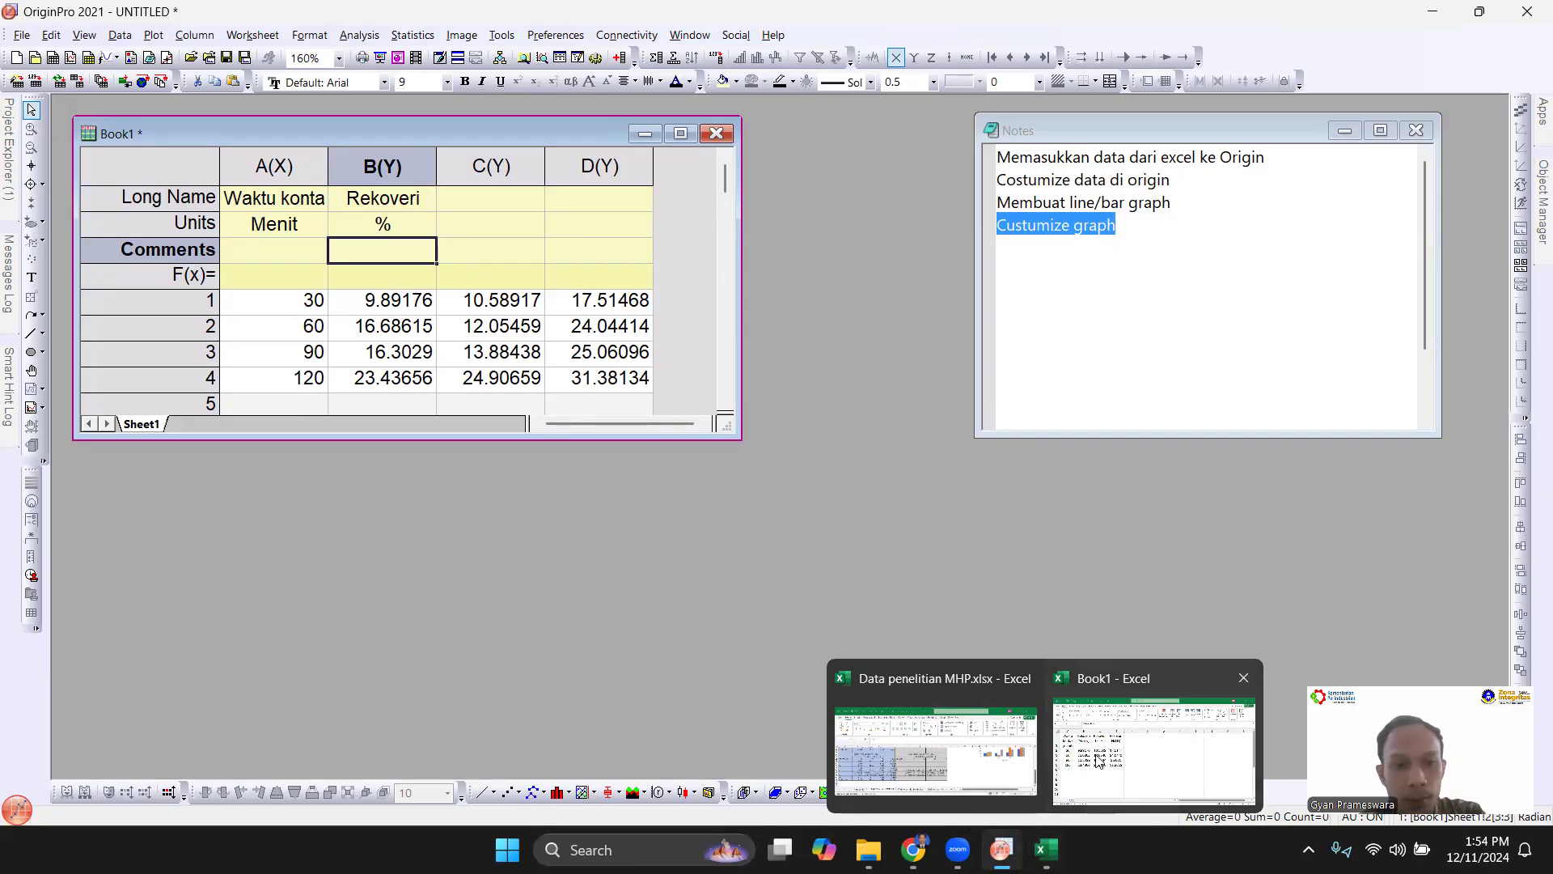
left_click(1098, 759)
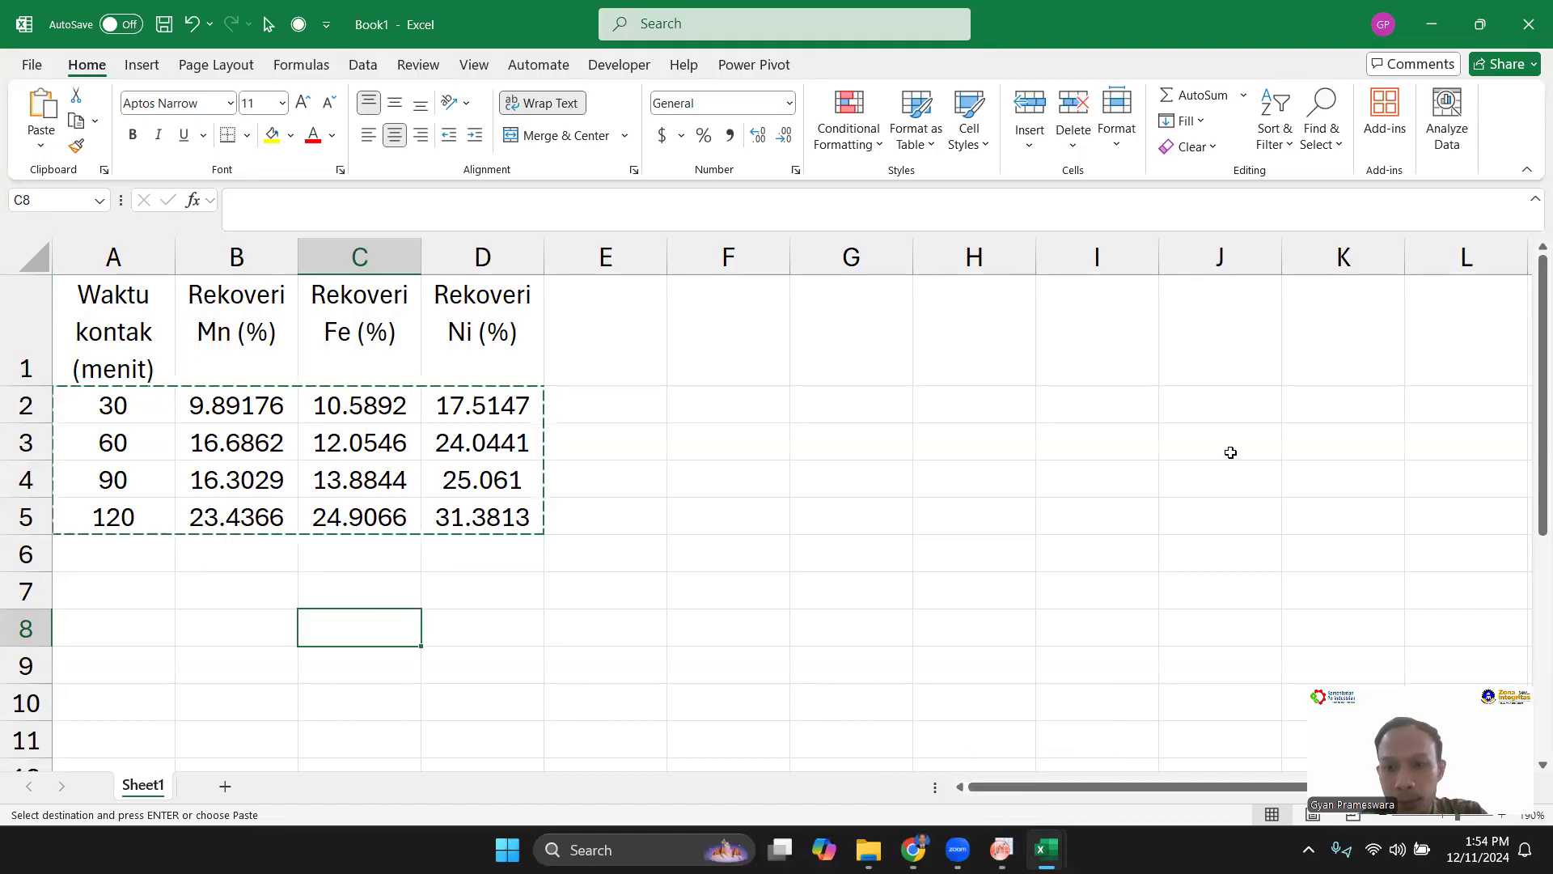
left_click(1003, 845)
type("Mn")
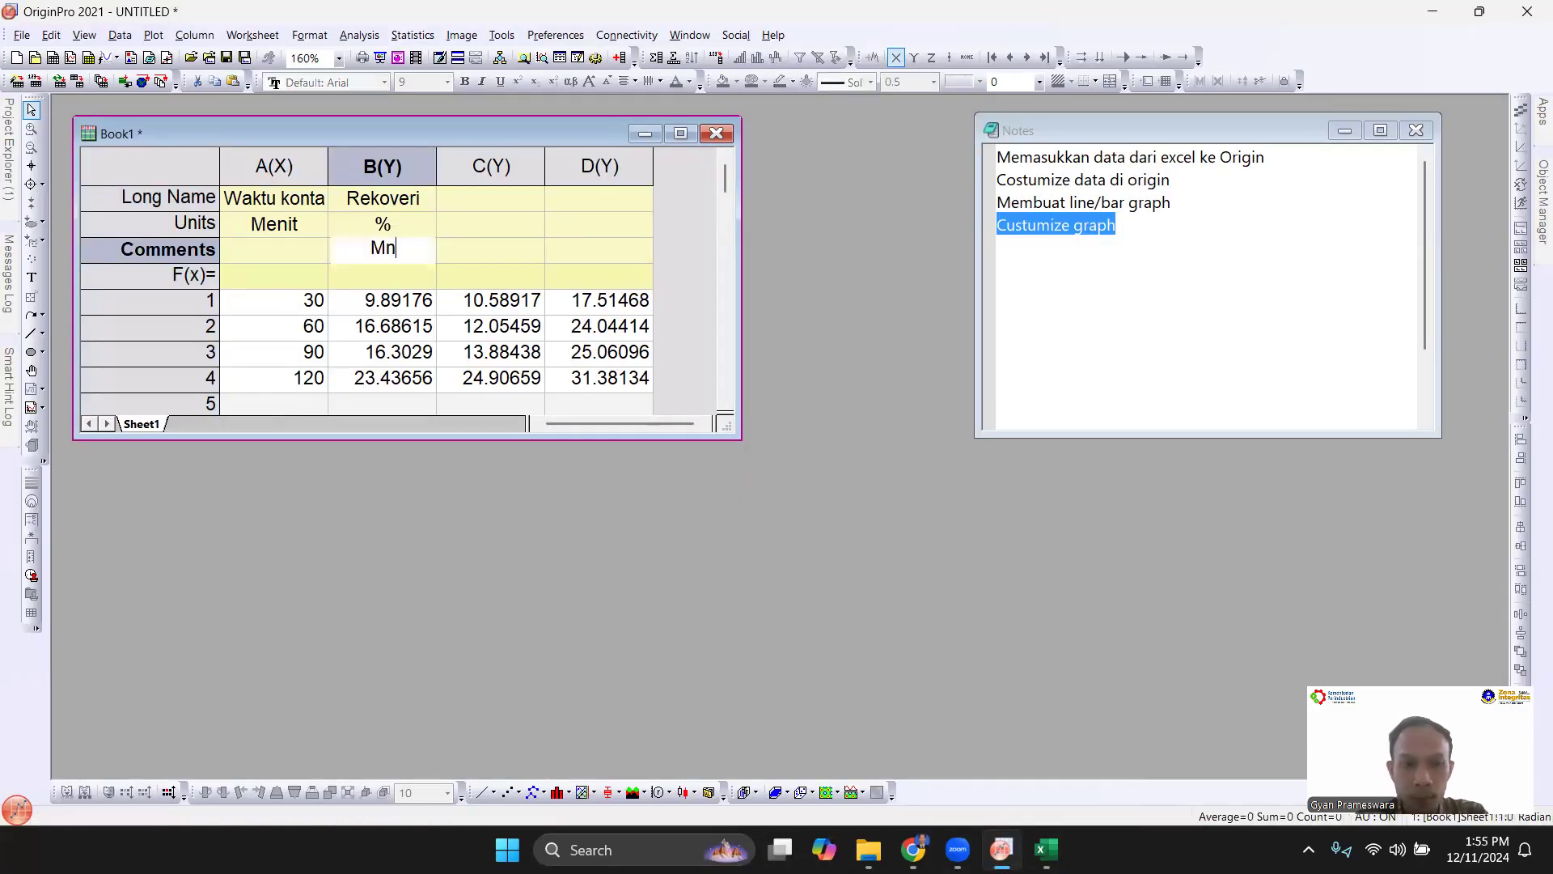
key("Tab")
type("Fe")
key("Tab")
type("Ni")
key("Tab")
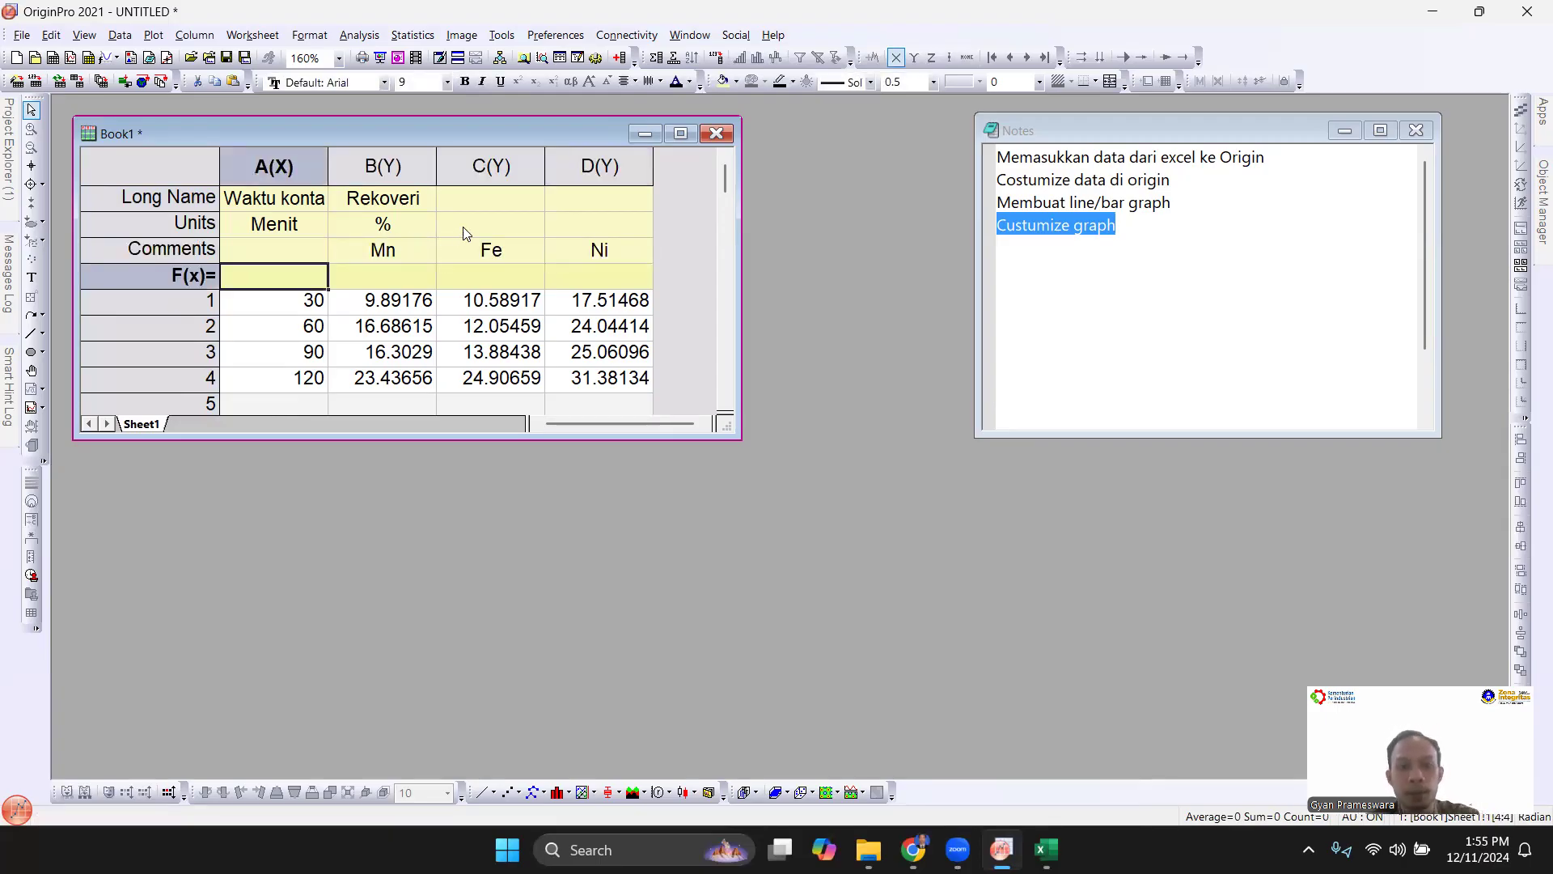
left_click_drag(480, 208, 589, 228)
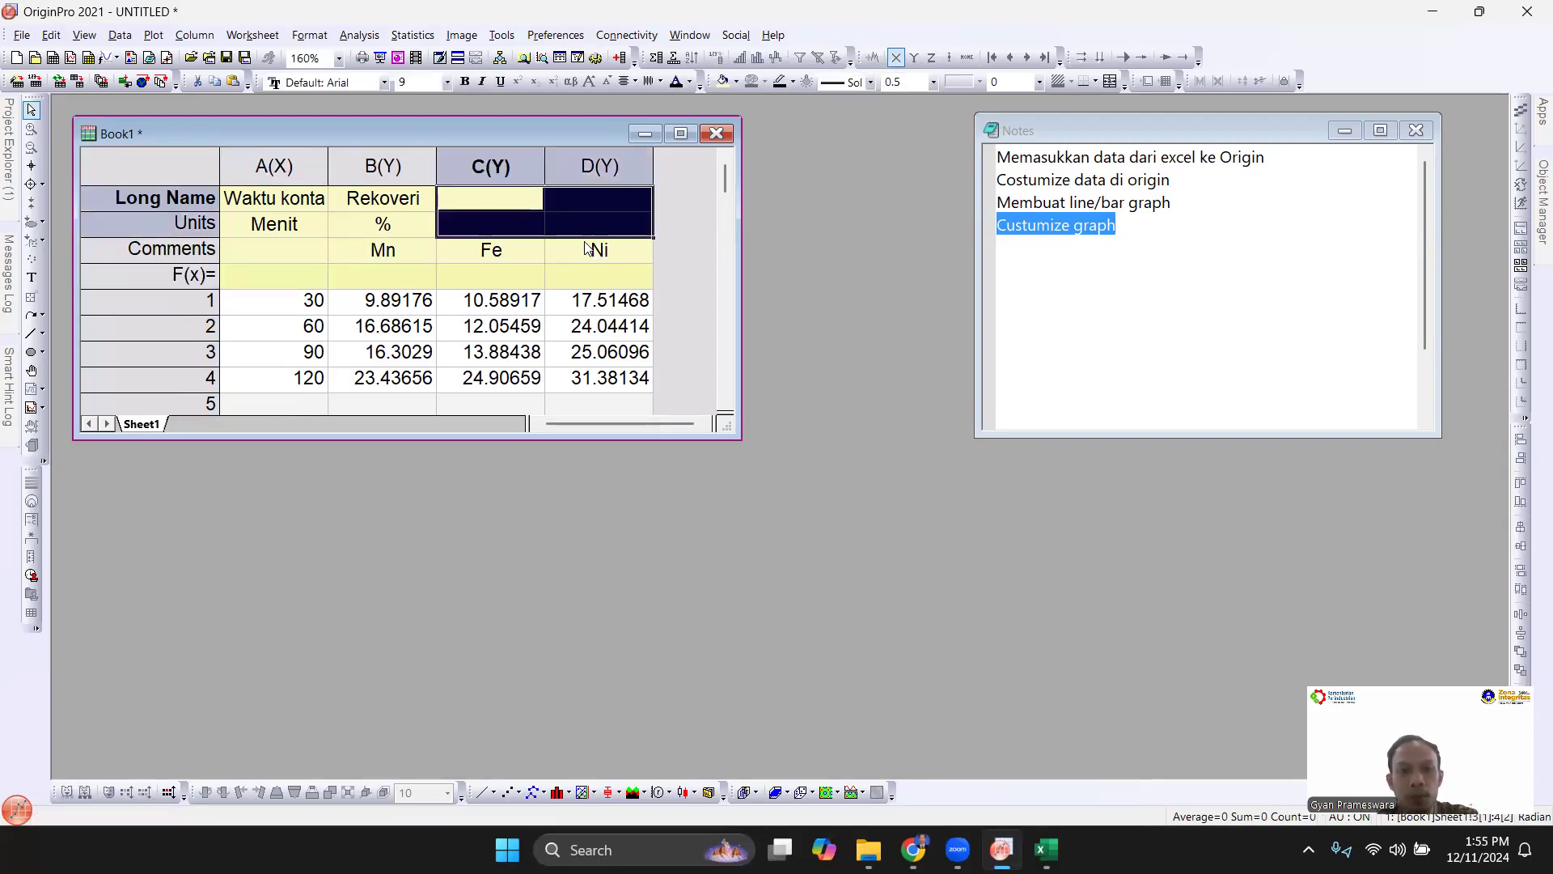
left_click_drag(394, 206, 394, 215)
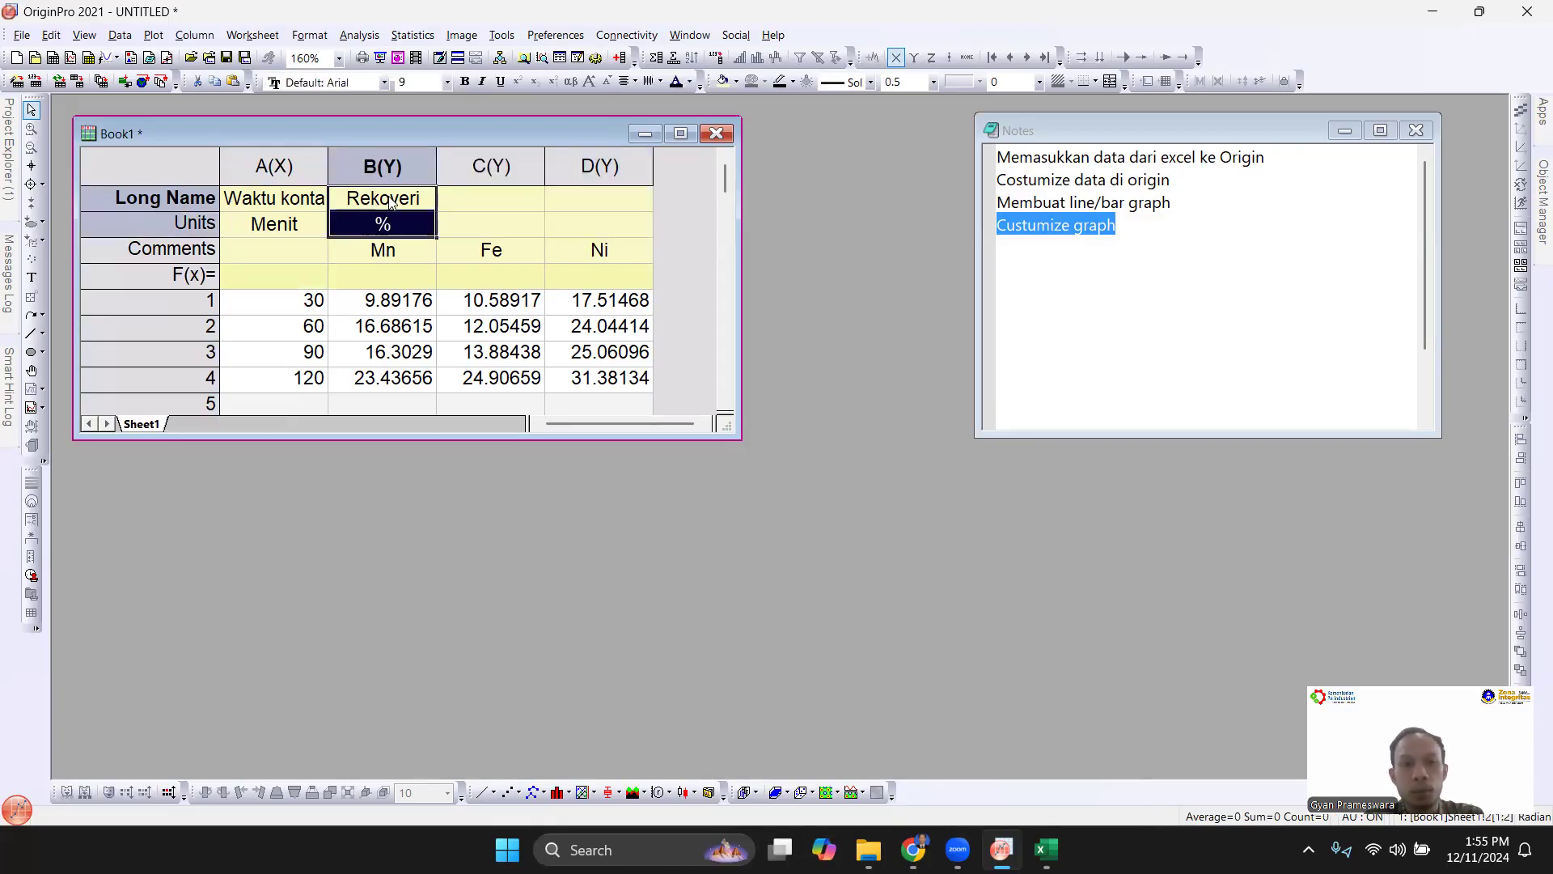
left_click(580, 207)
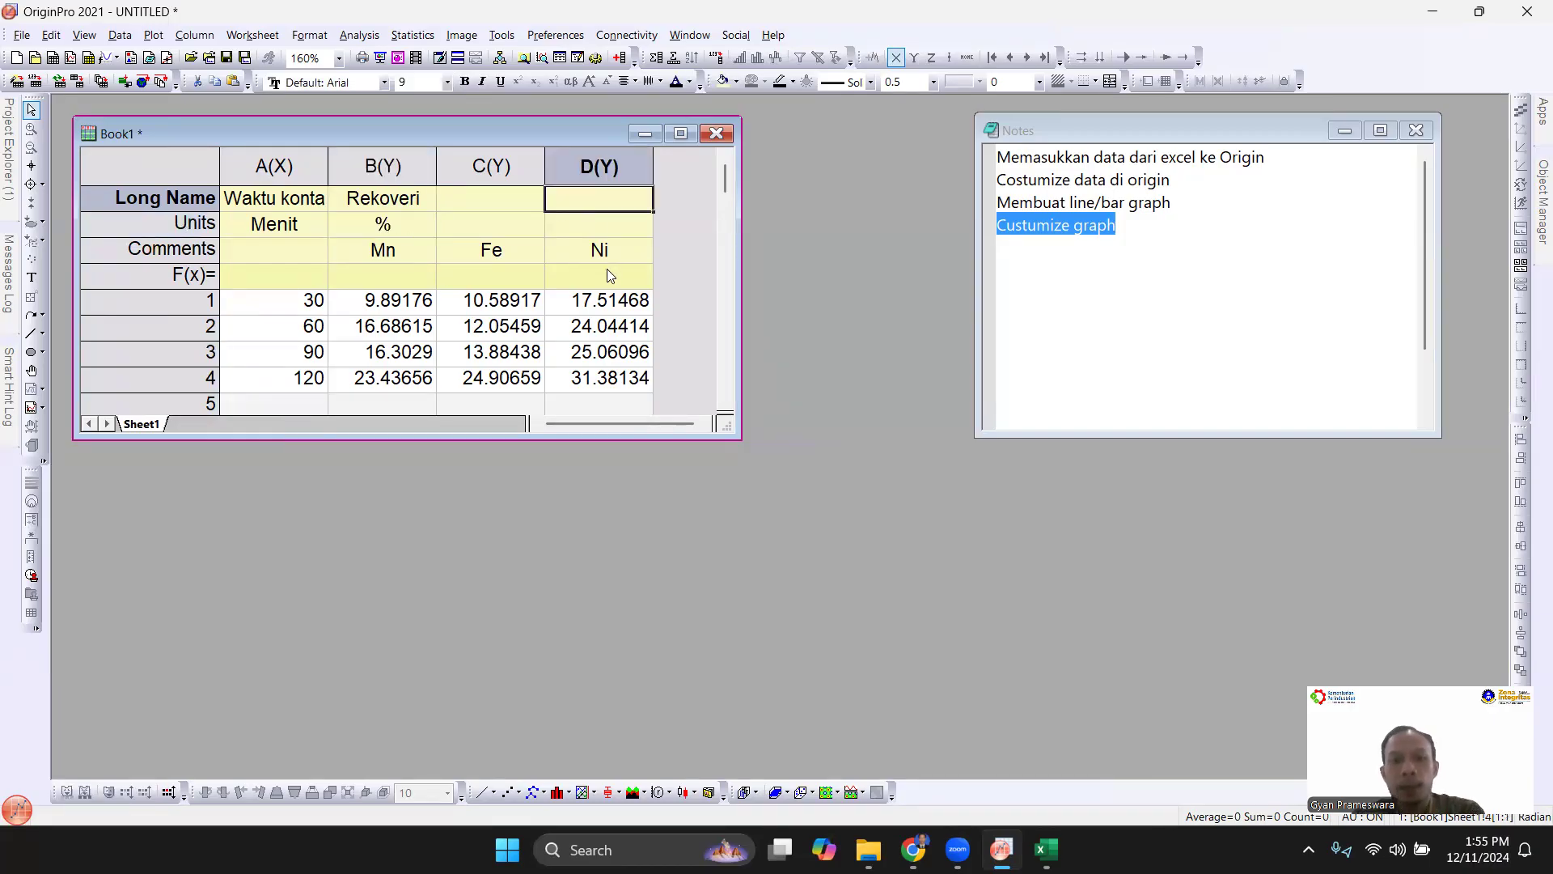
Enlarge the Book1 worksheet window downward to show about twelve data rows, keeping it as the active window.
left_click_drag(738, 437, 710, 610)
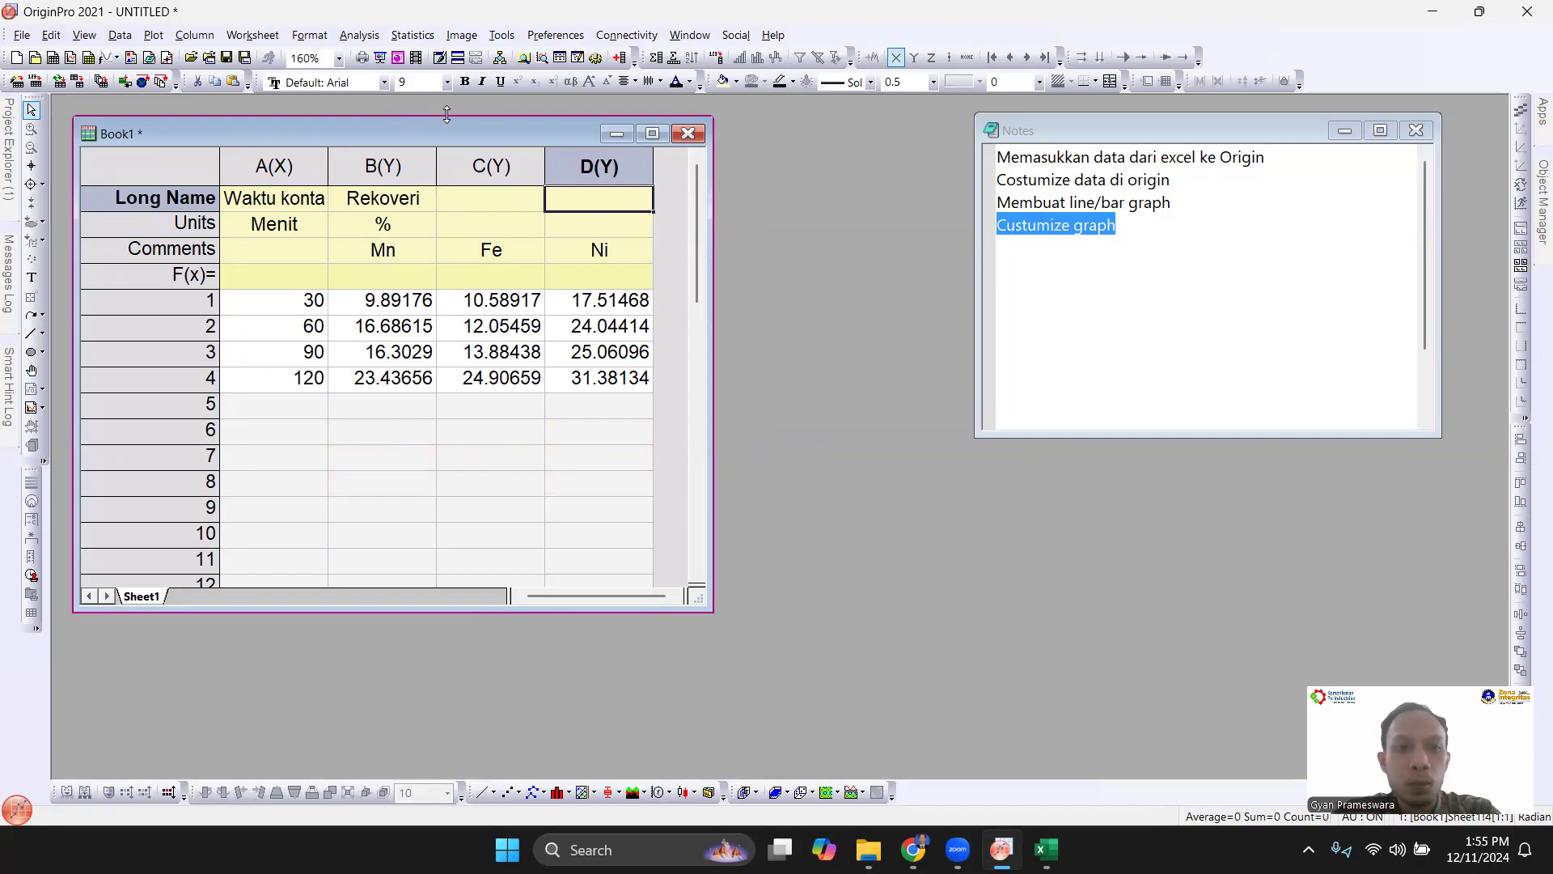
left_click(1123, 131)
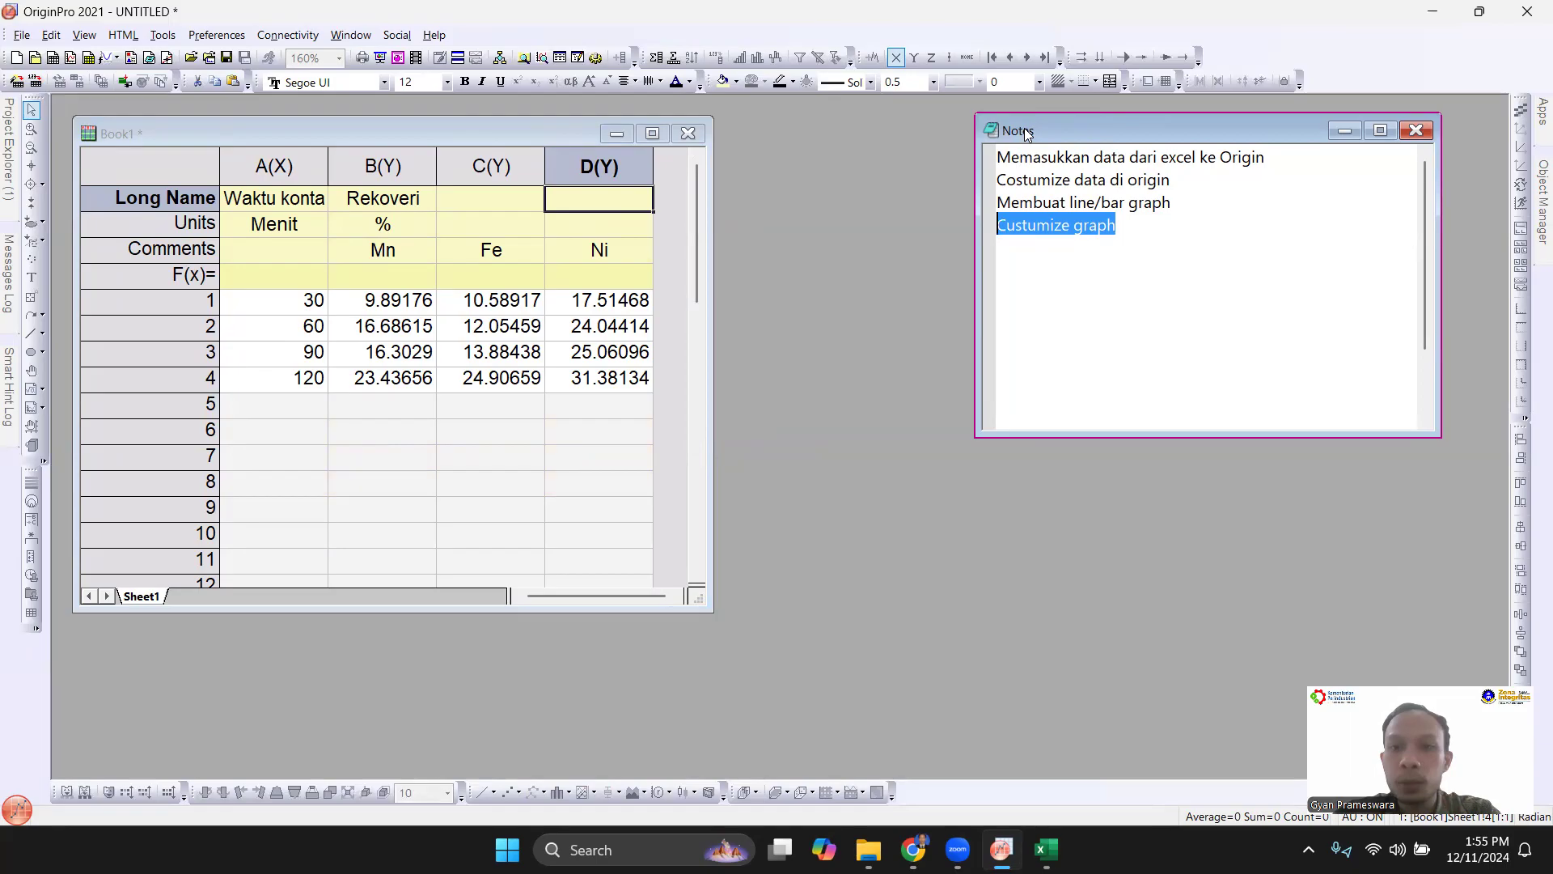
left_click(372, 136)
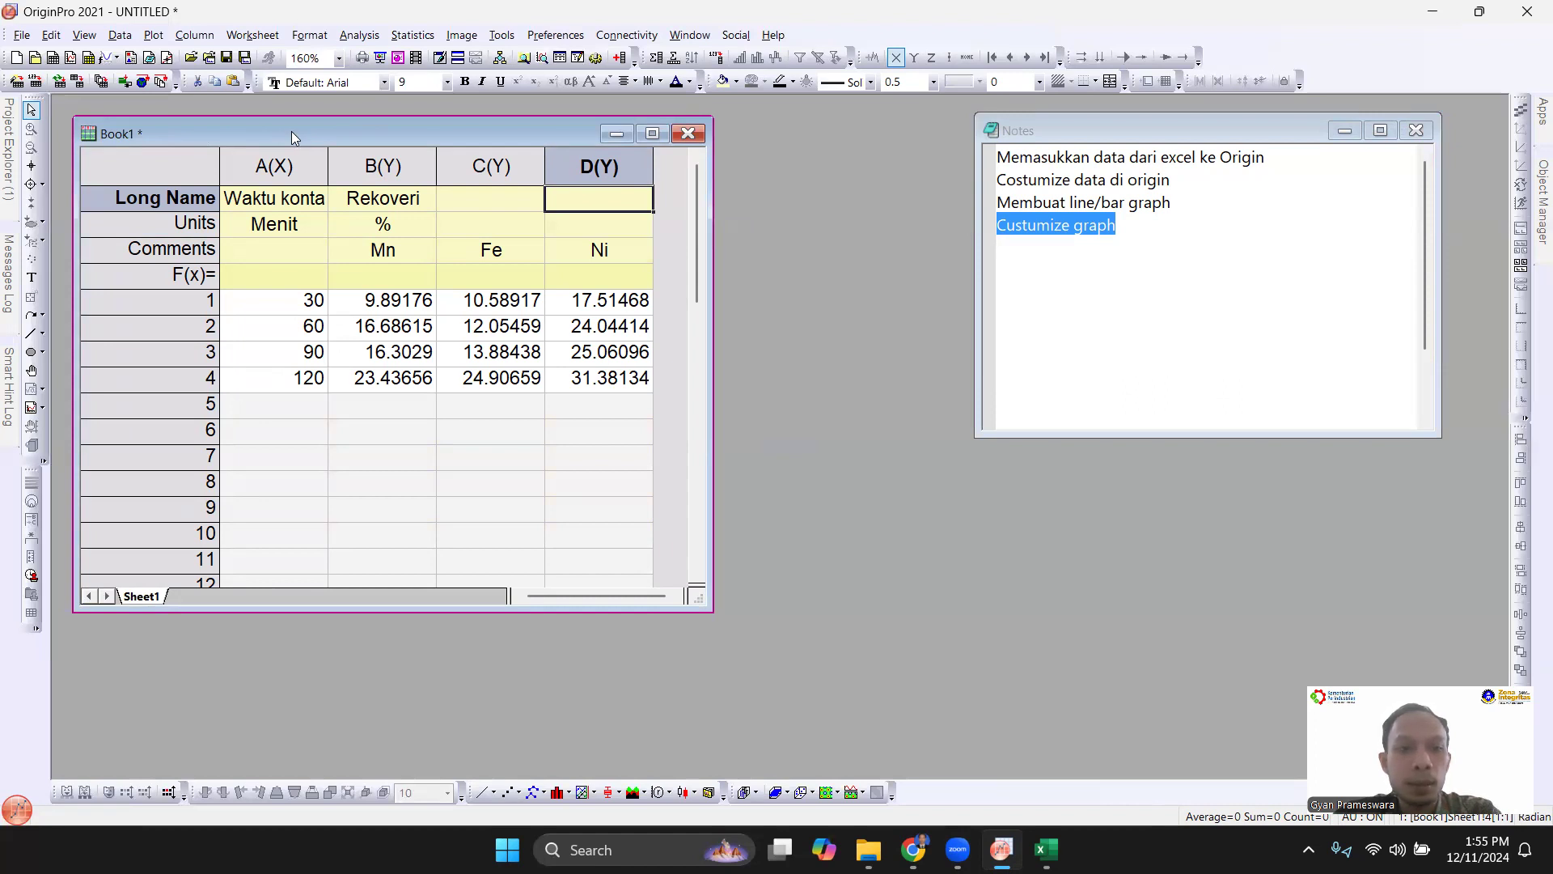
Create a Spline Connected graph with column A as X and columns B, C and D as Y.
left_click(161, 41)
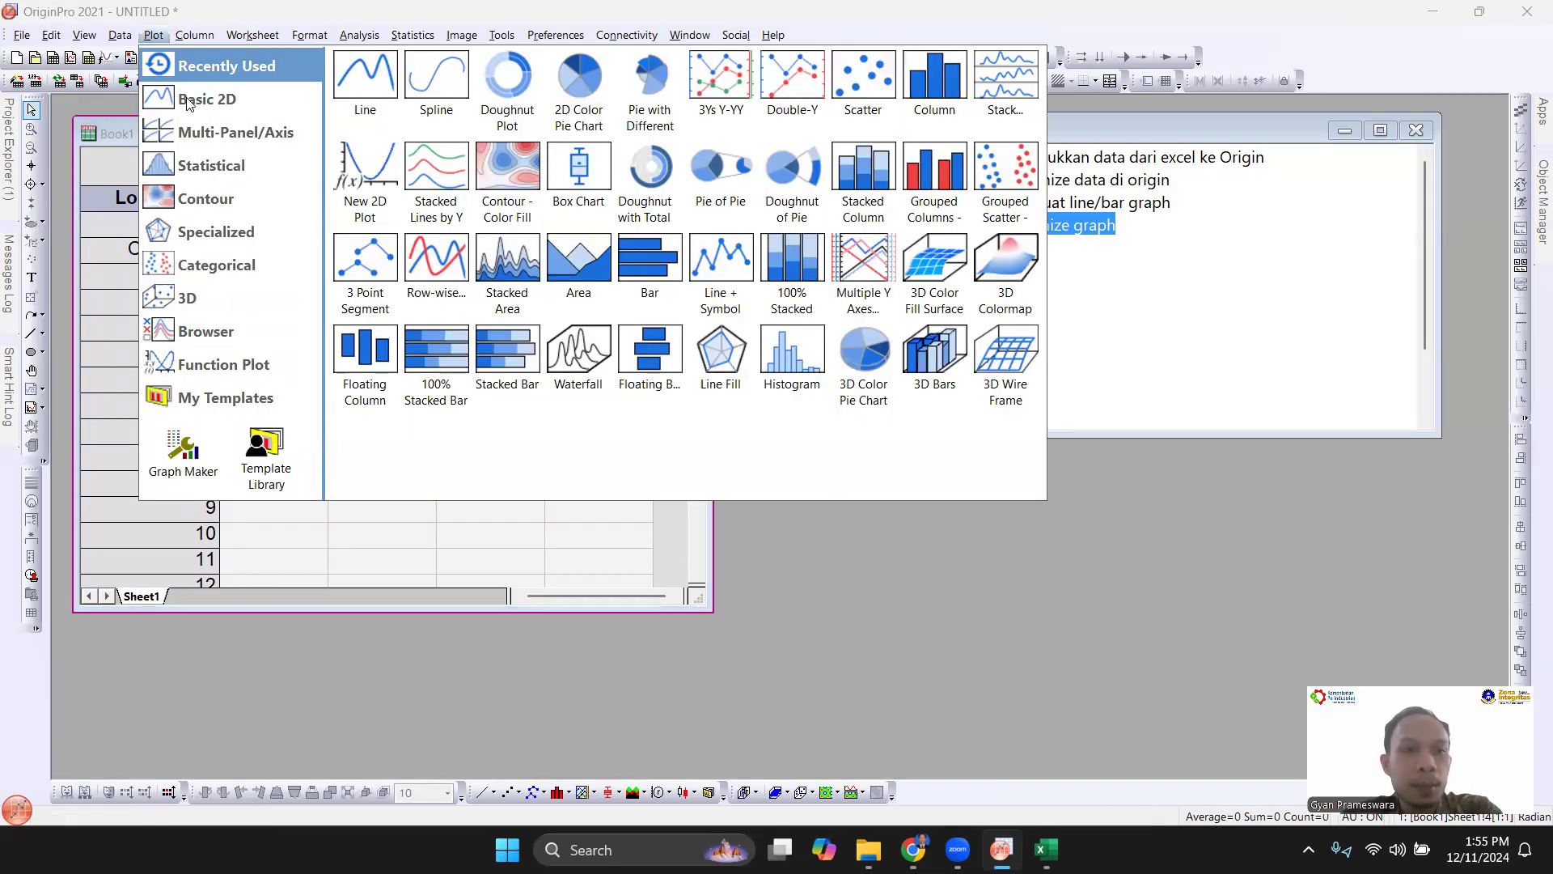
mouse_move(188, 102)
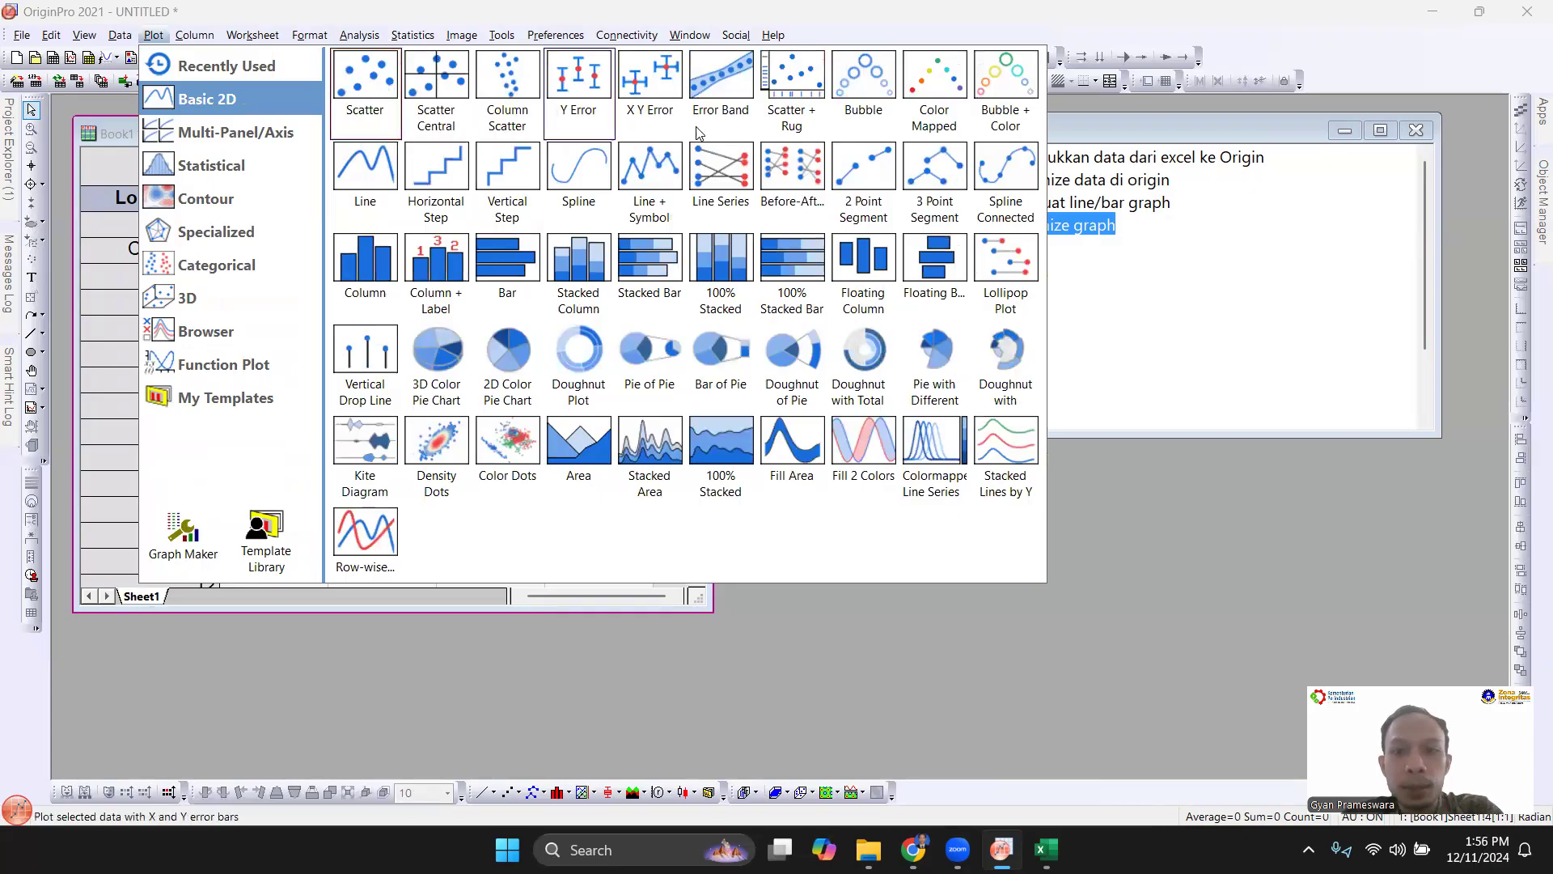
left_click(994, 181)
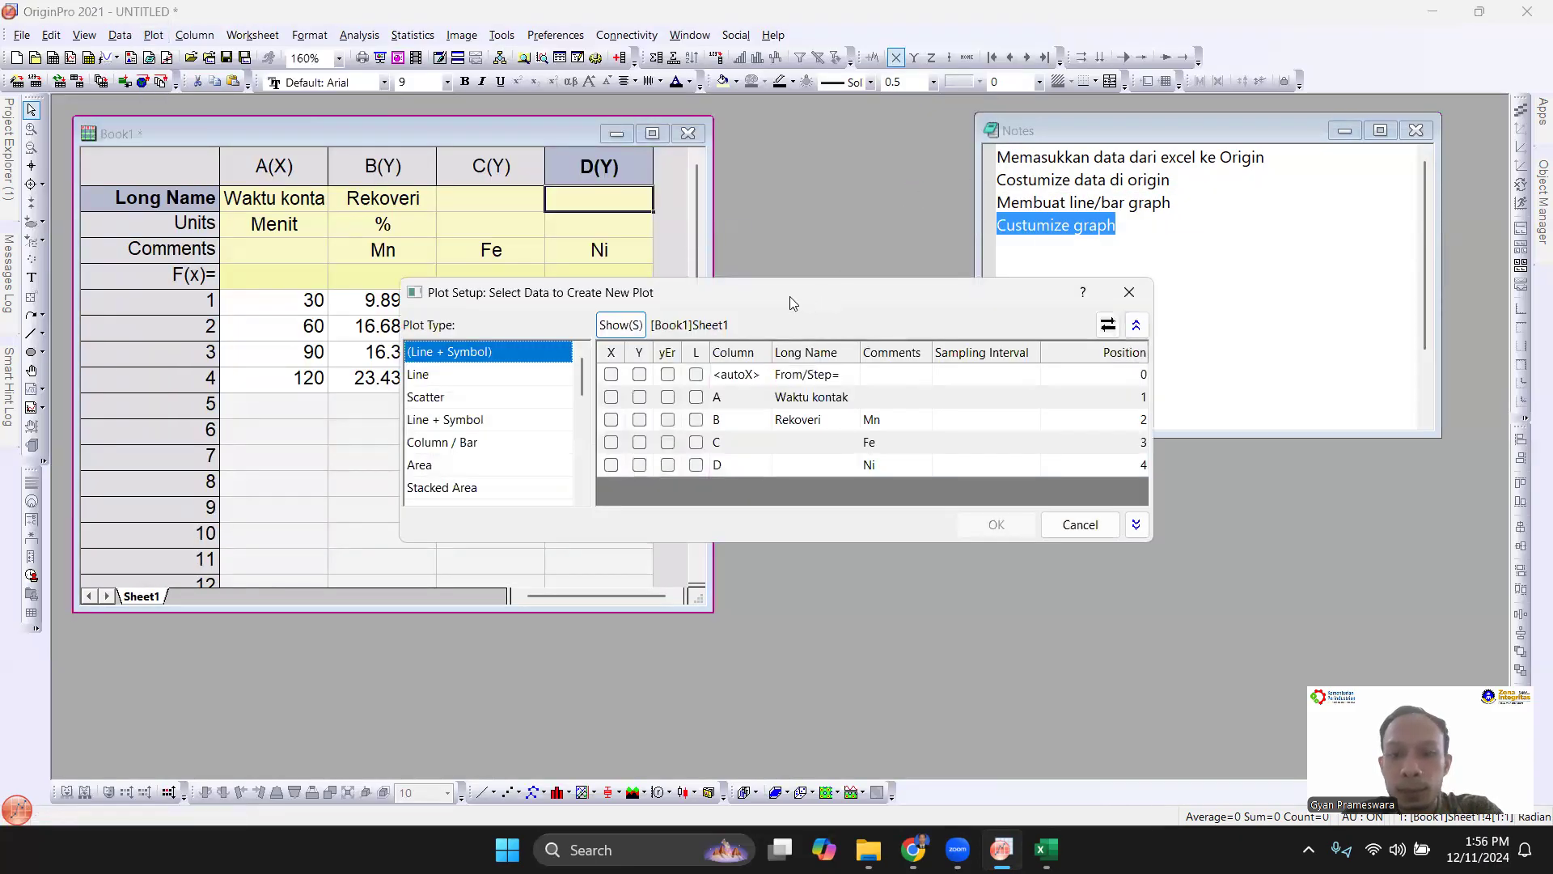
left_click_drag(789, 296, 796, 295)
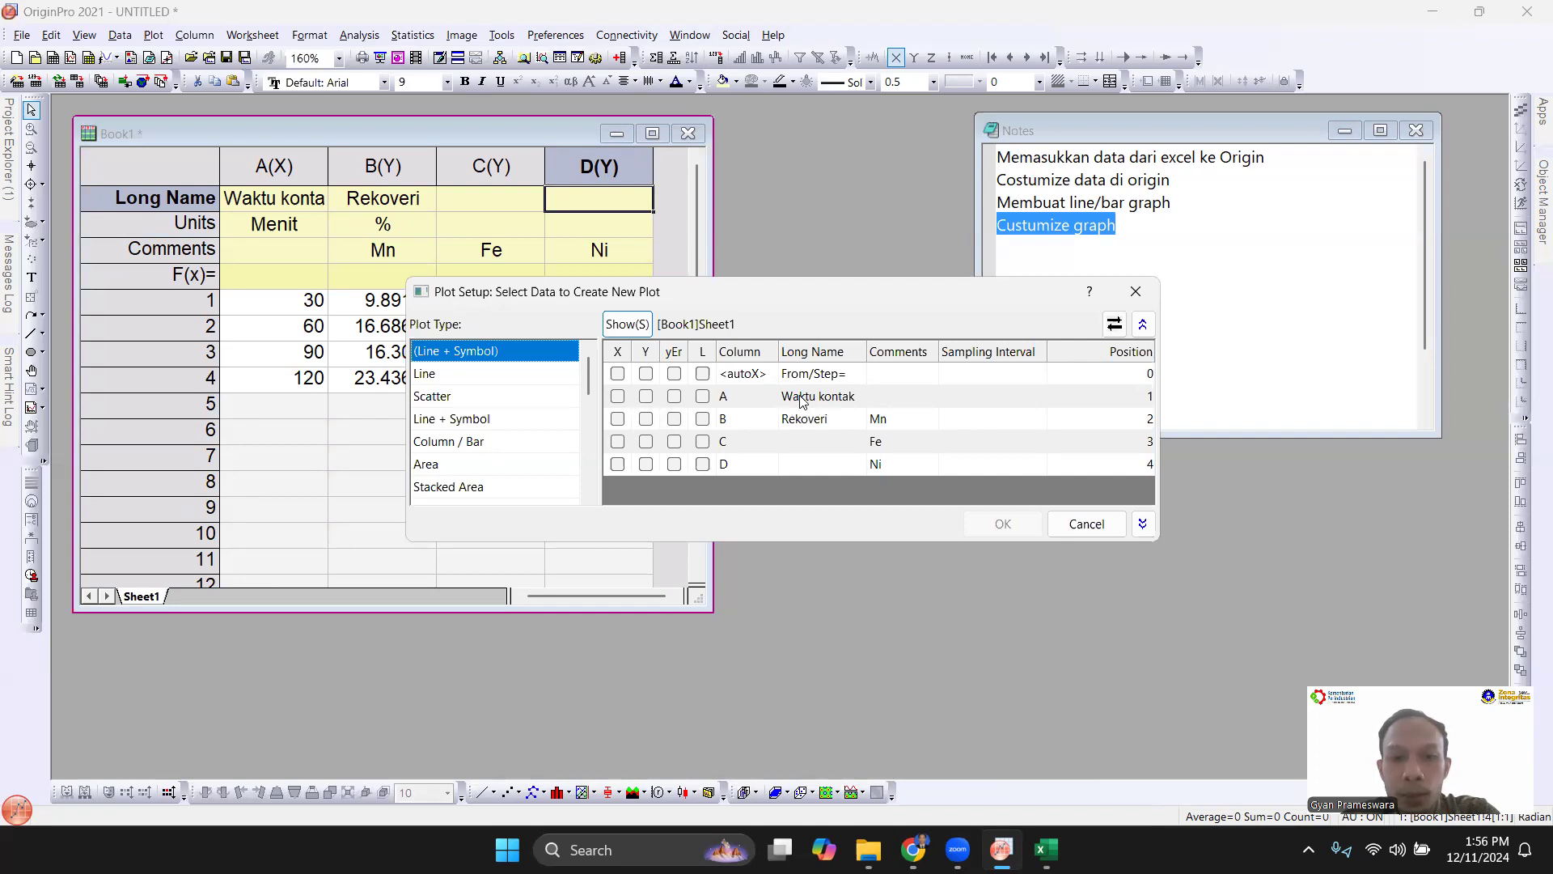
left_click(619, 397)
left_click(646, 419)
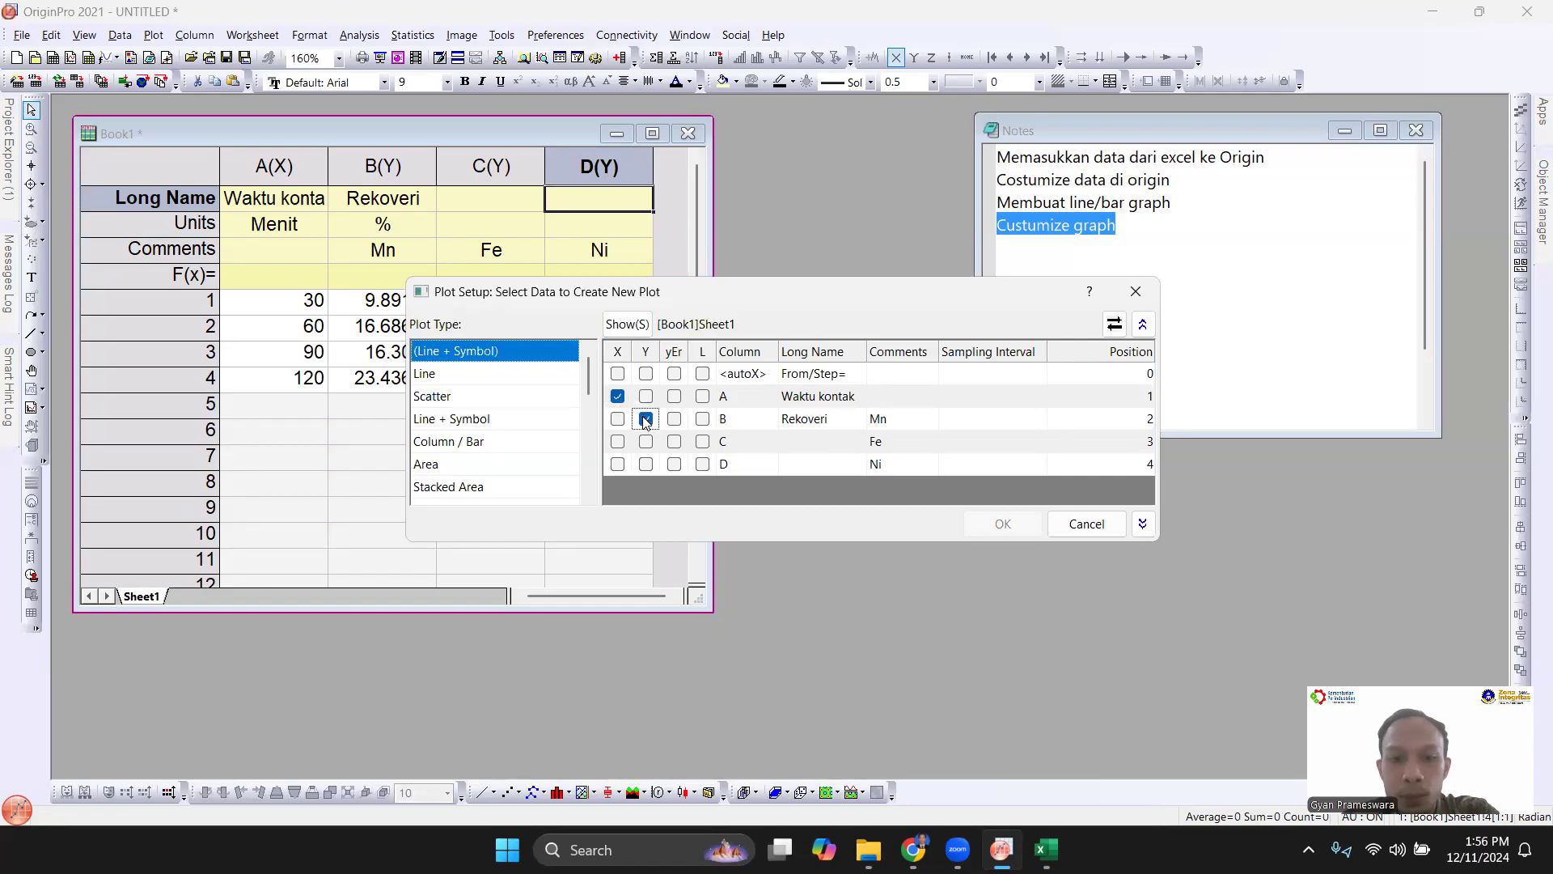
left_click(646, 442)
left_click(646, 464)
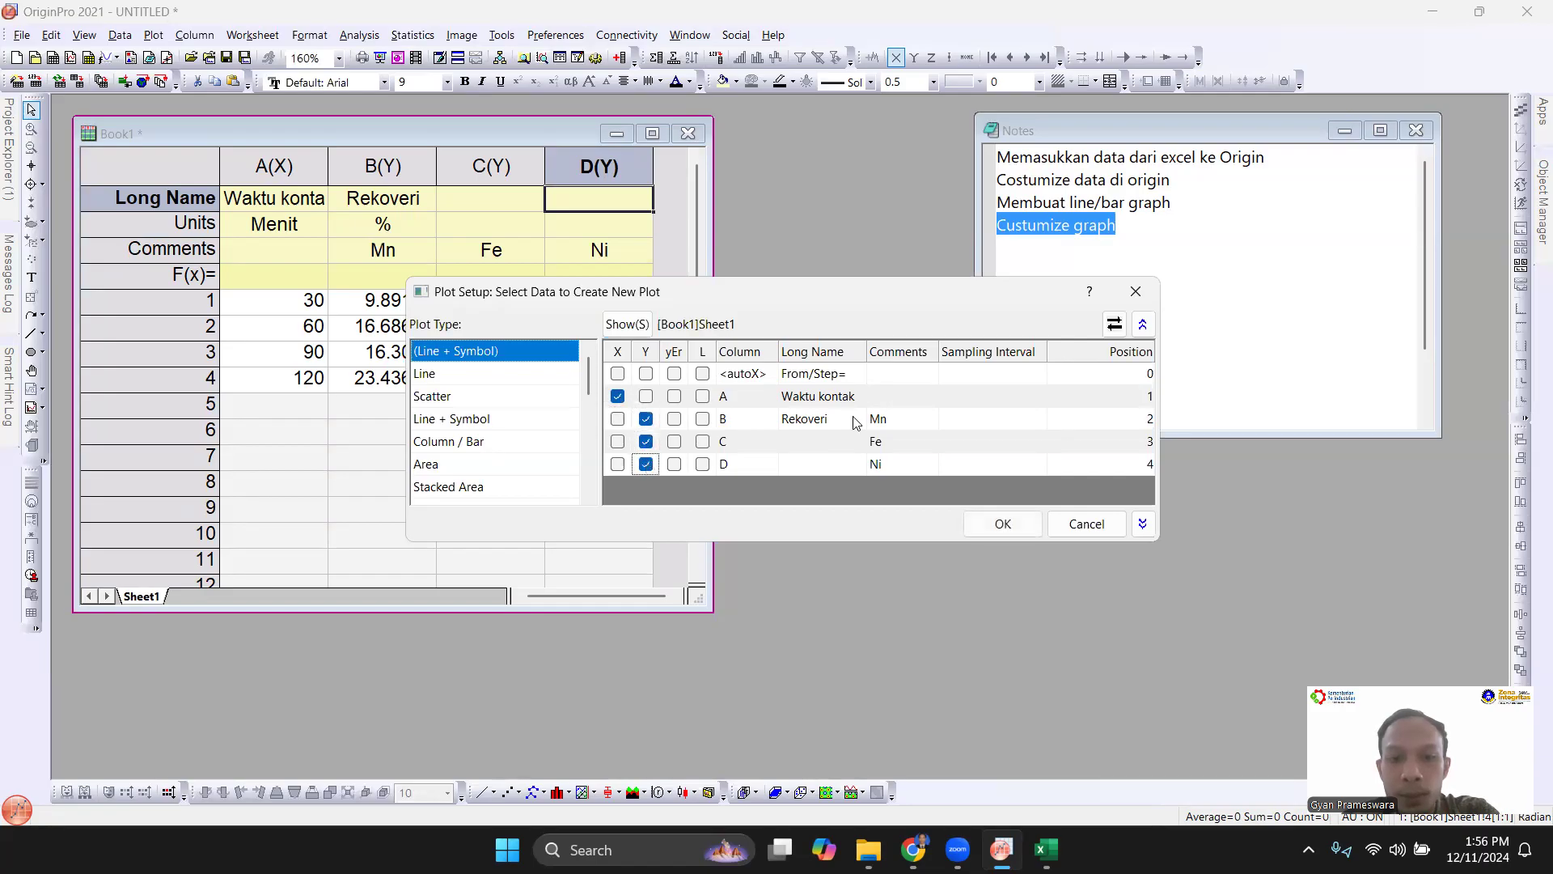
left_click(1002, 524)
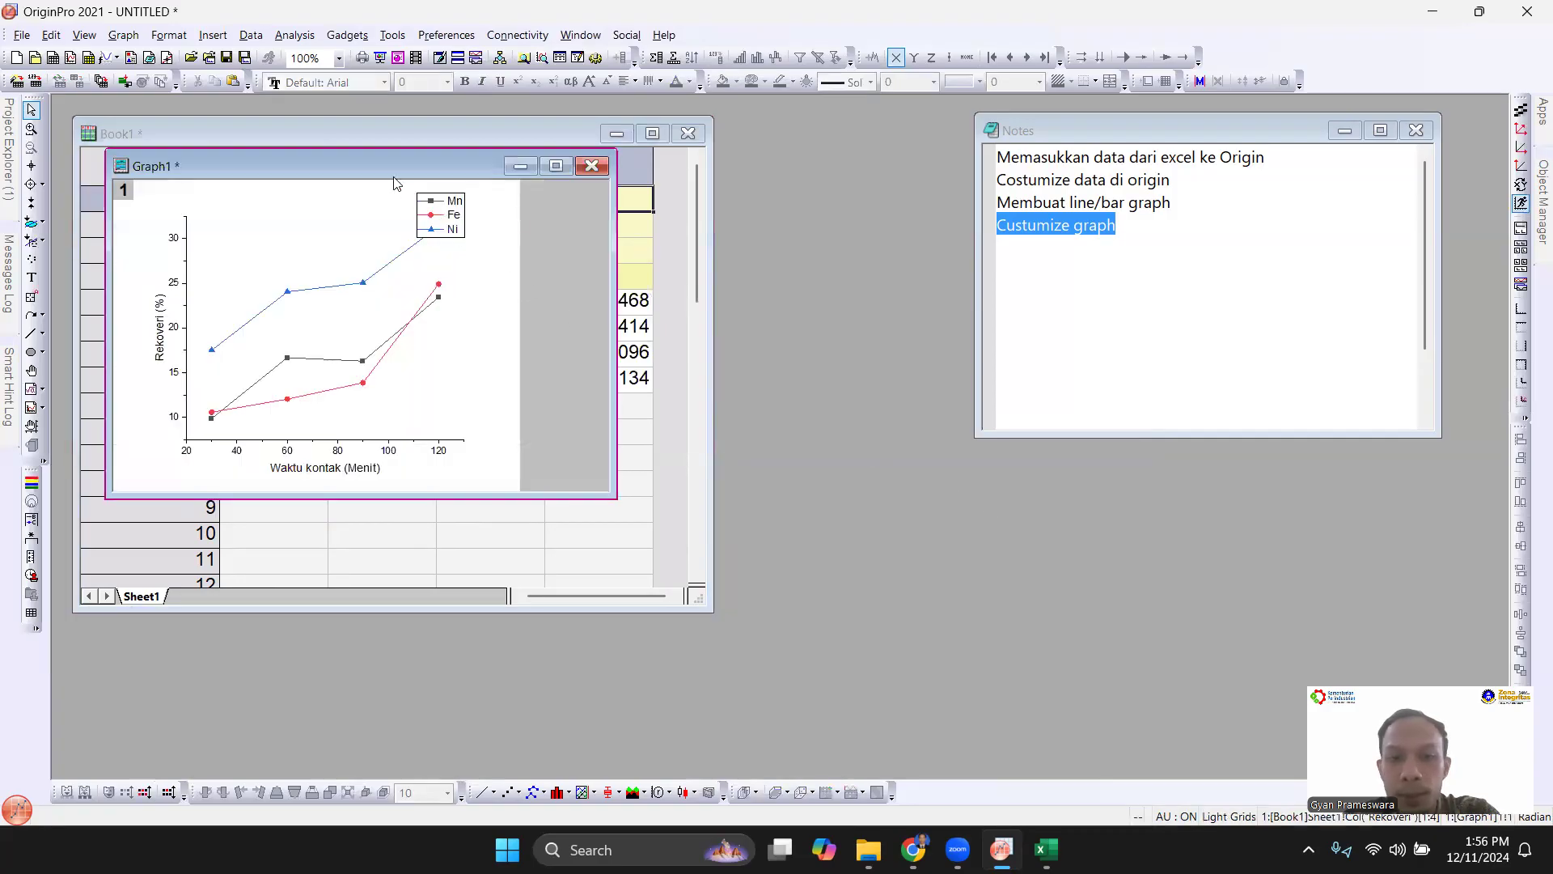
Delete the new graph and restore the Book1 worksheet window to its normal size.
left_click_drag(396, 183, 925, 261)
left_click(1085, 243)
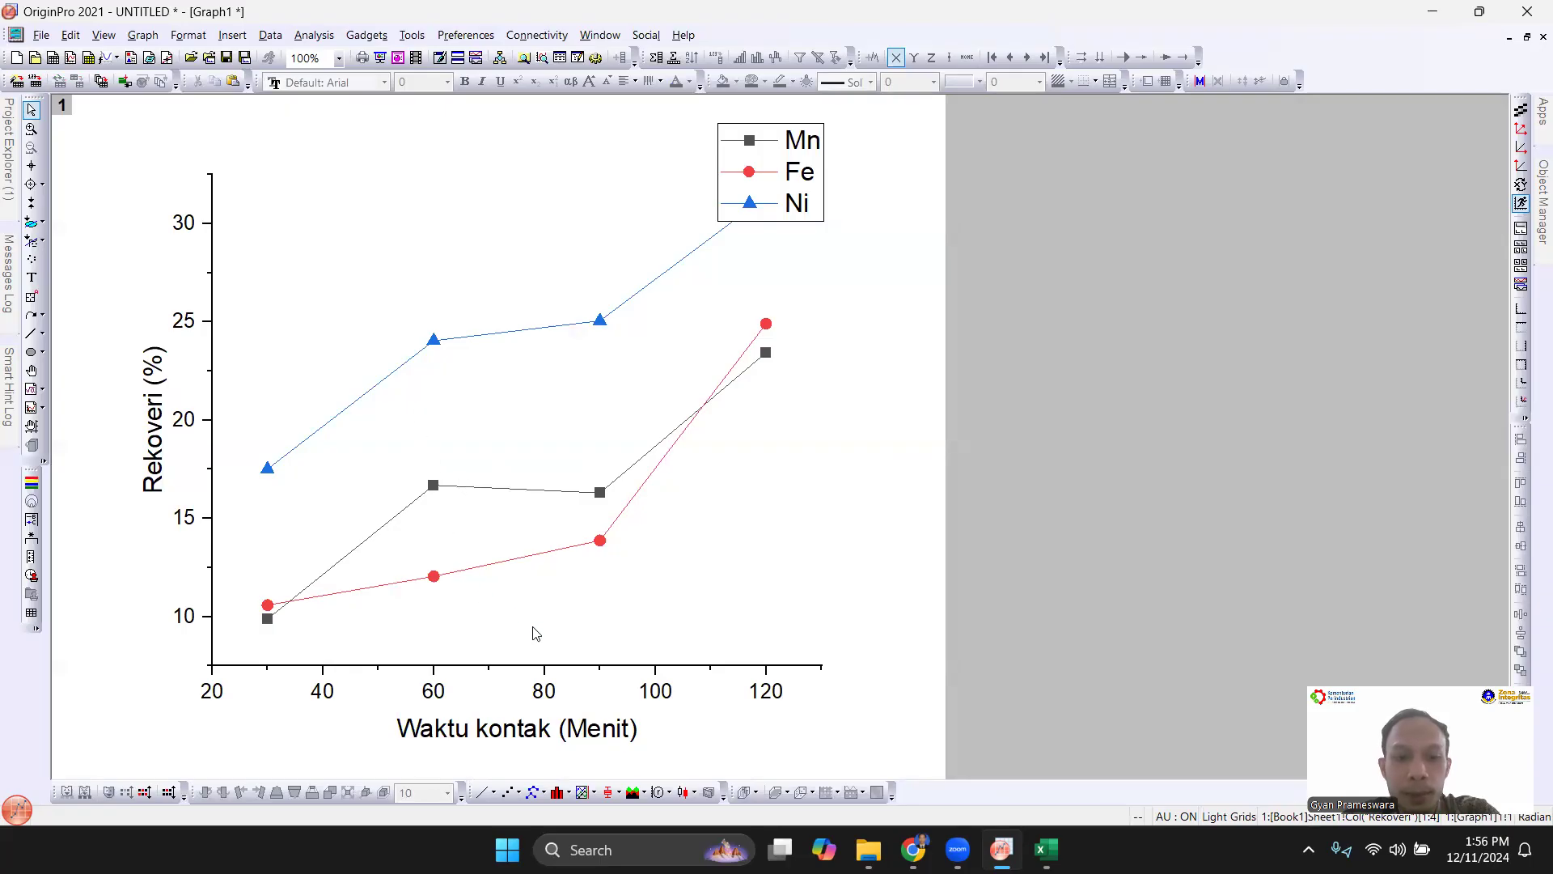
left_click(1543, 36)
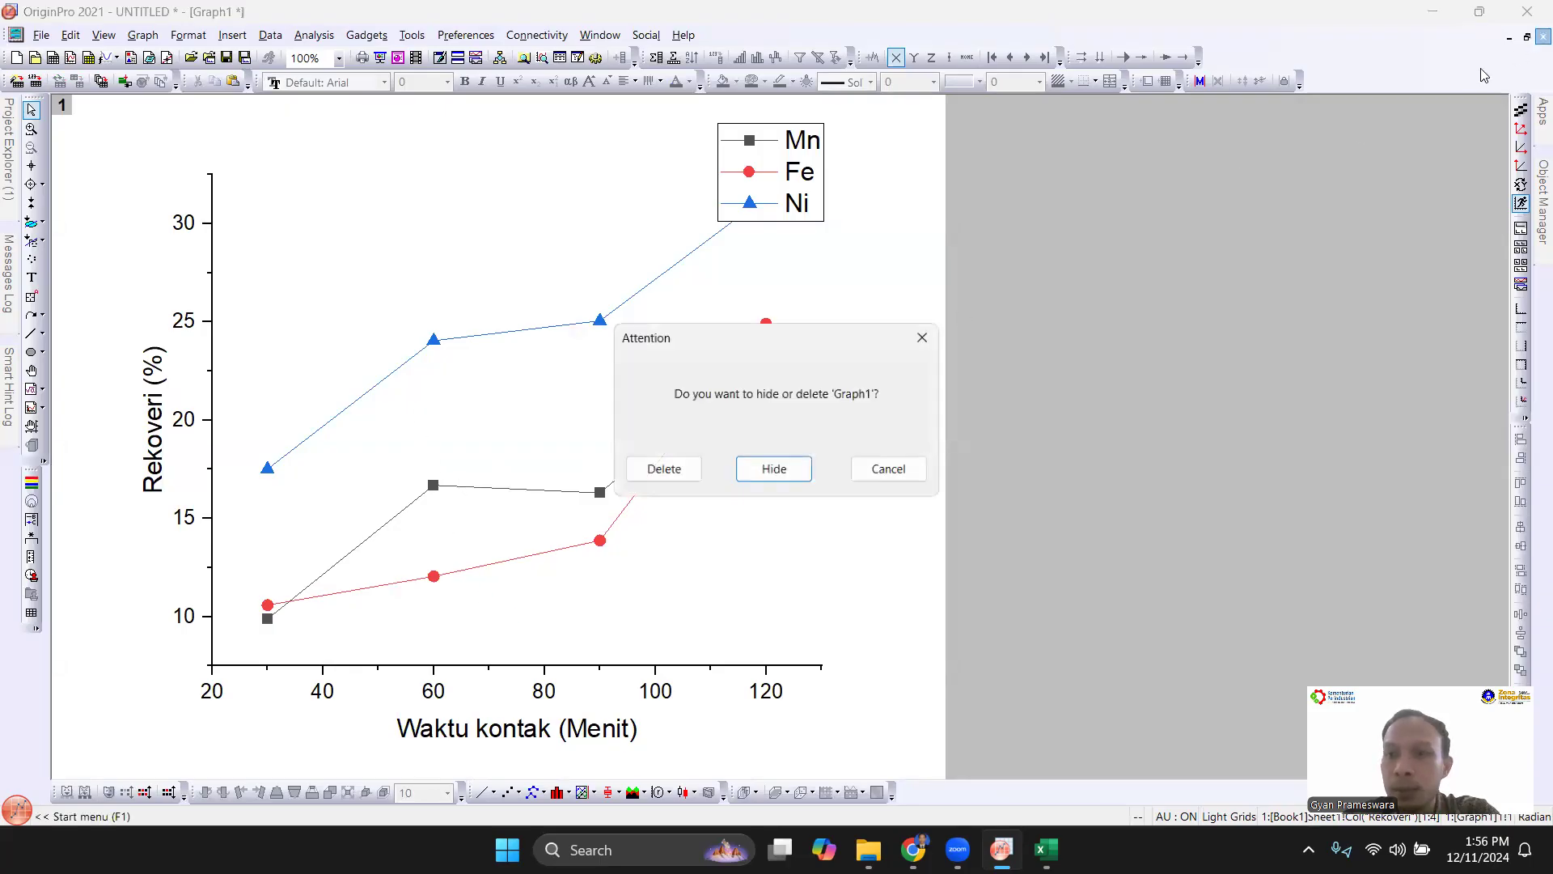
left_click(653, 478)
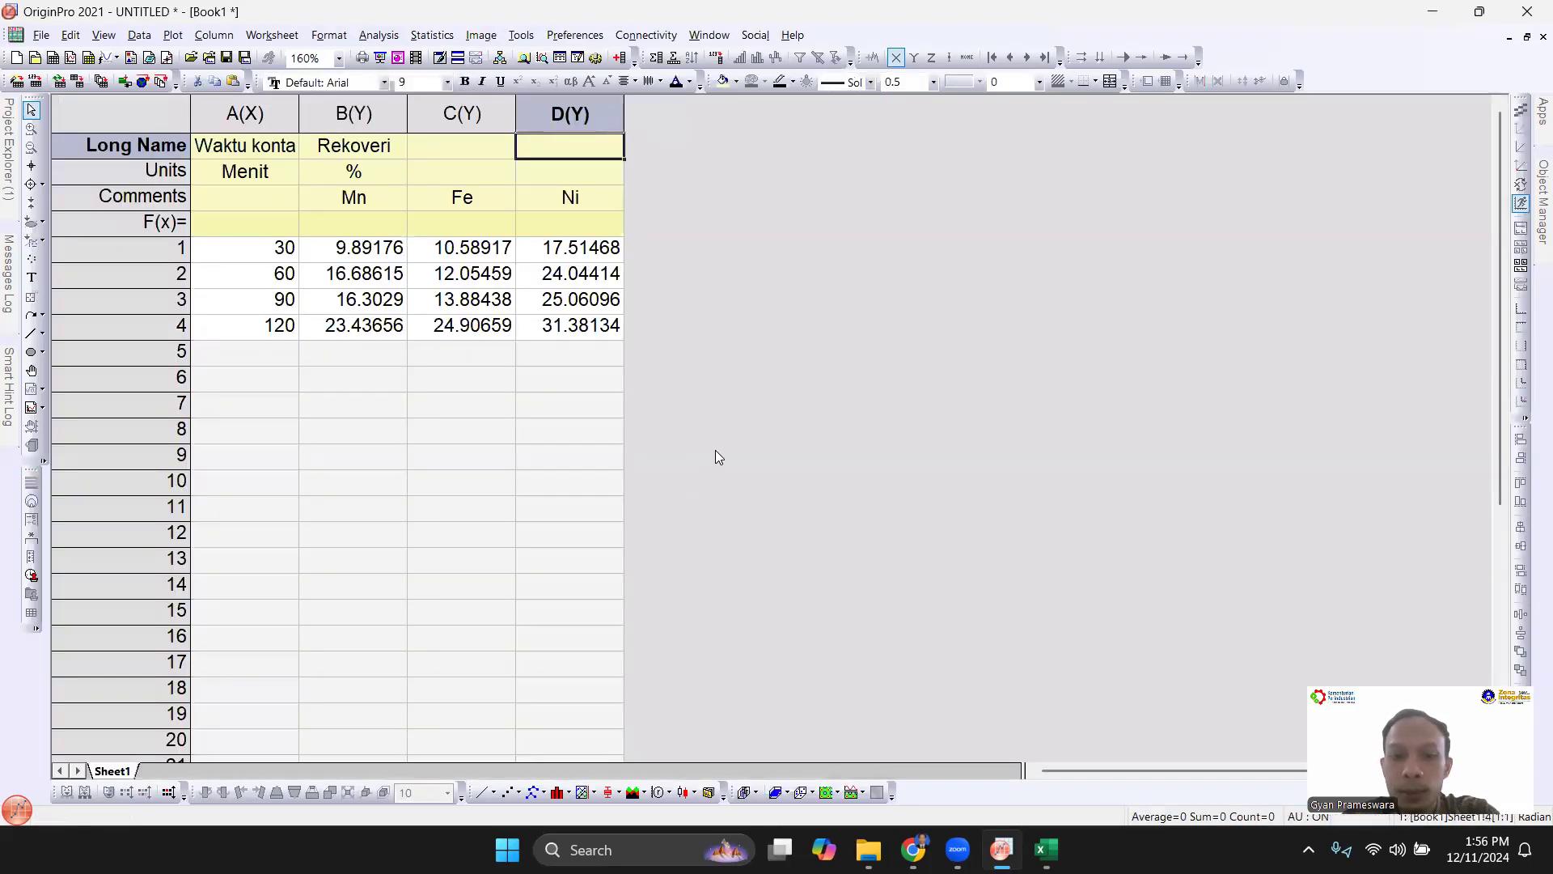
left_click(254, 114)
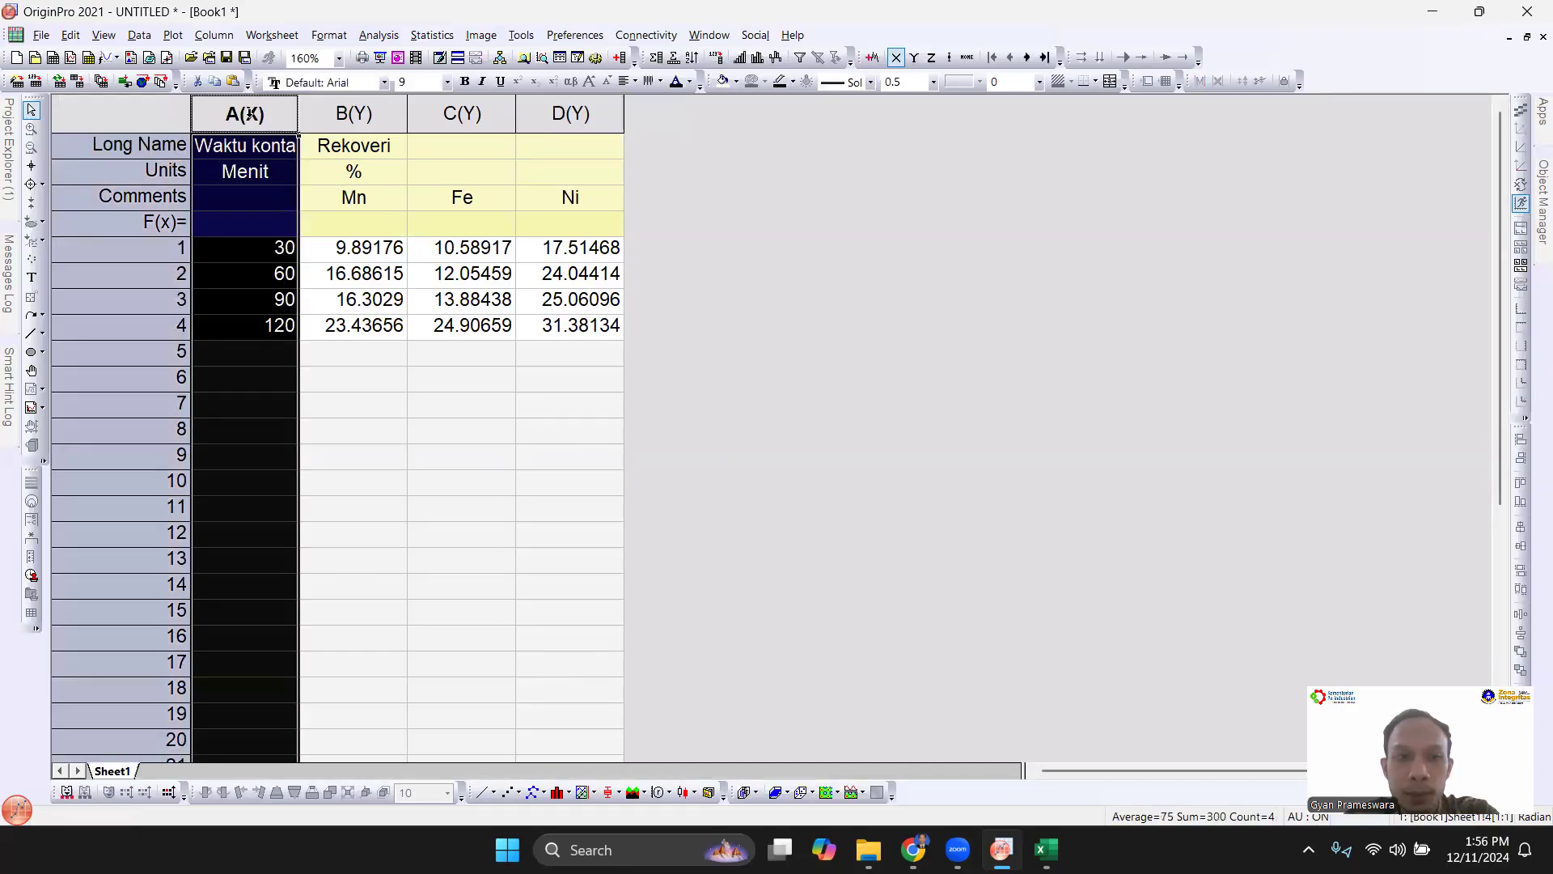
left_click(1527, 36)
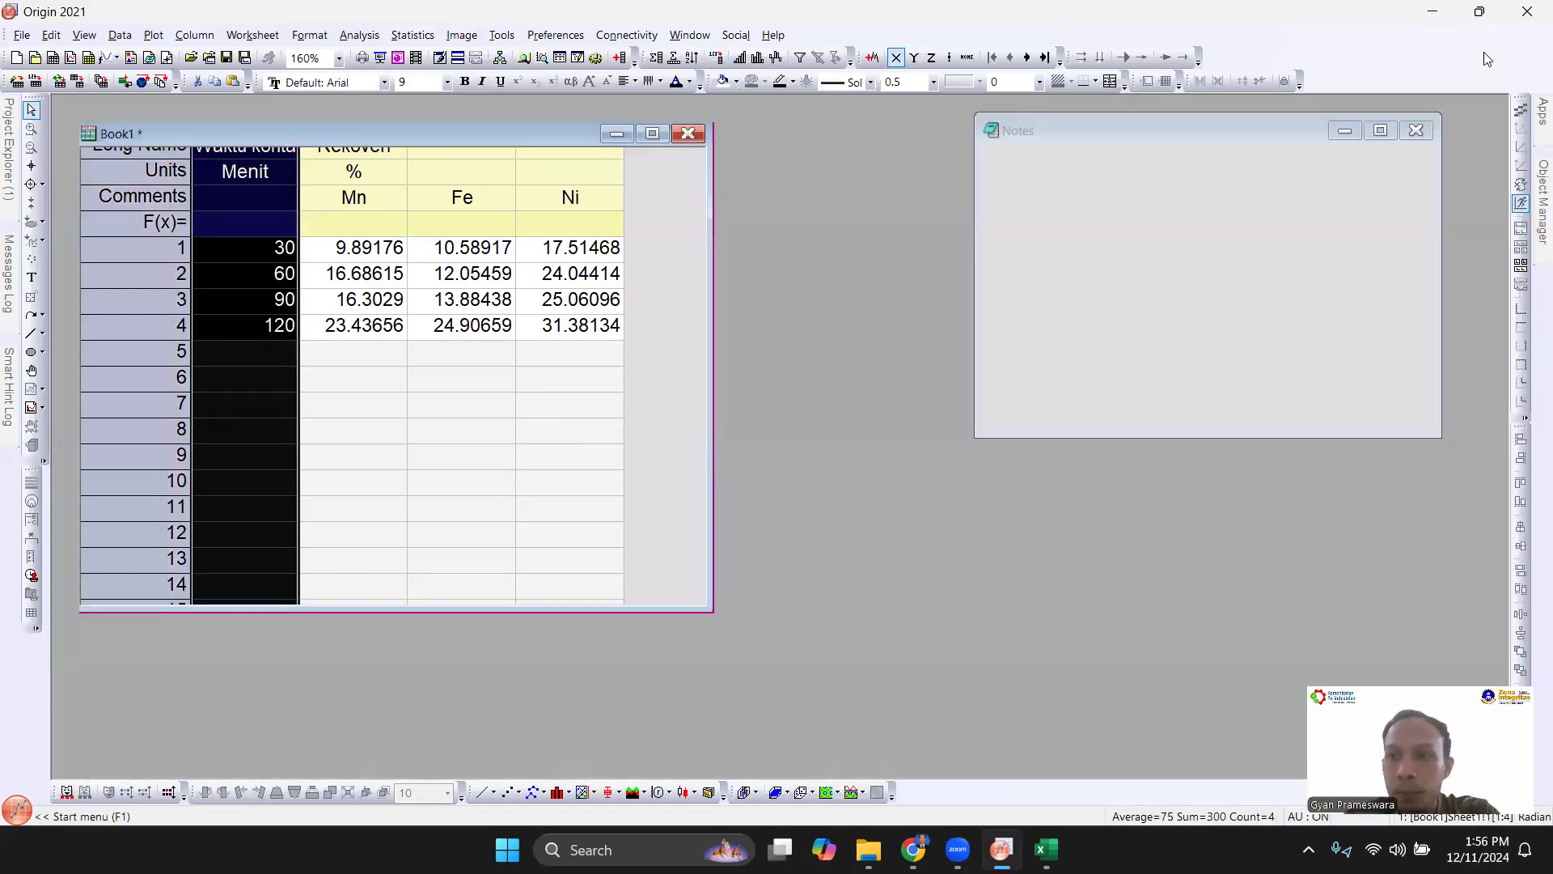
left_click_drag(273, 166, 599, 166)
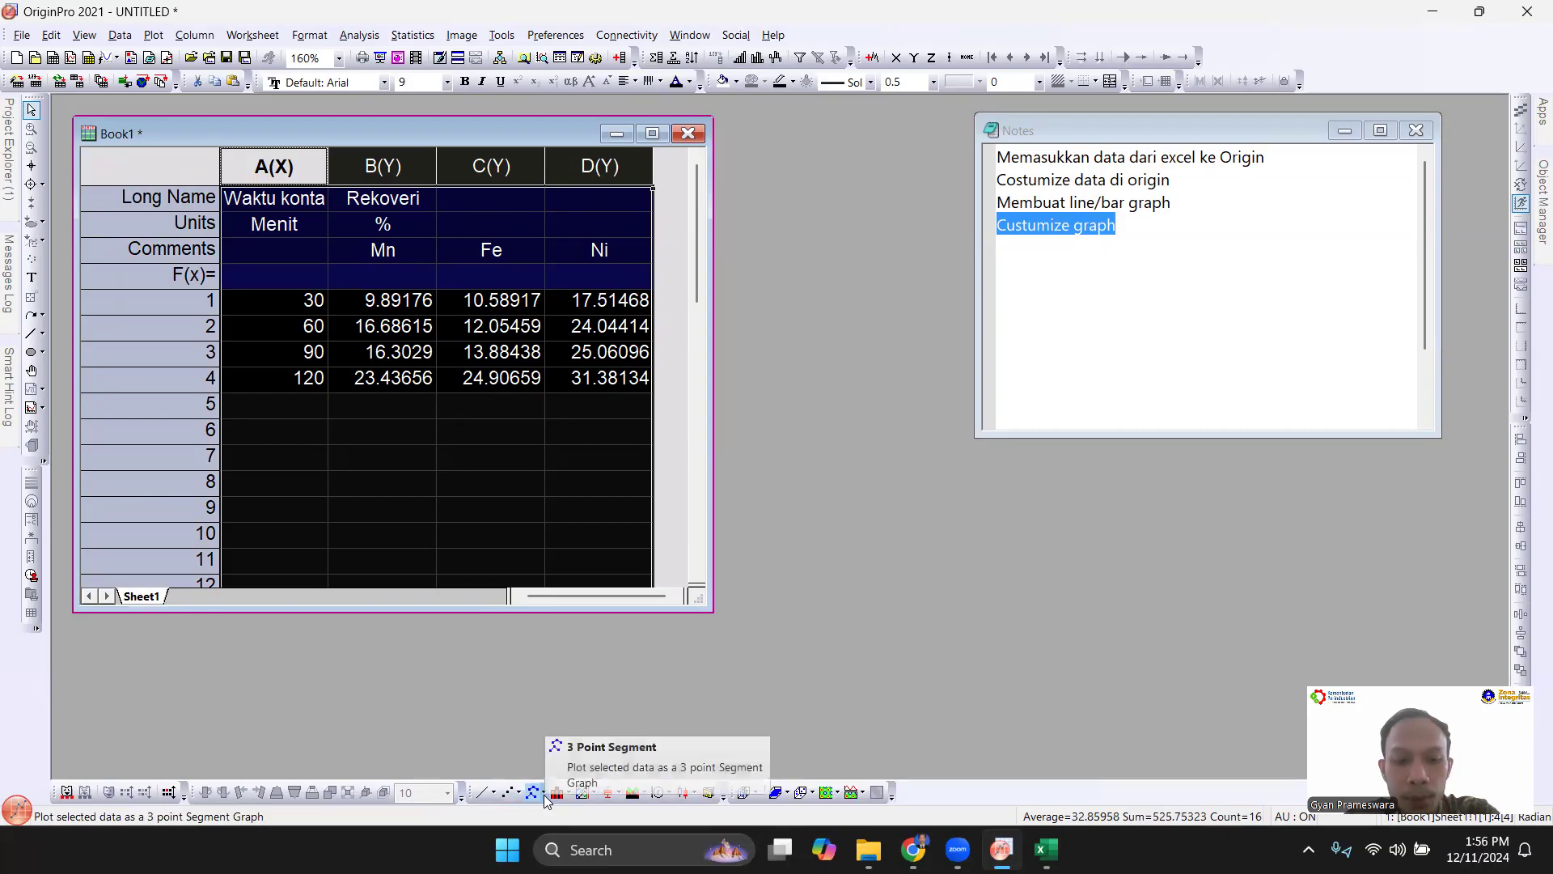
left_click(494, 794)
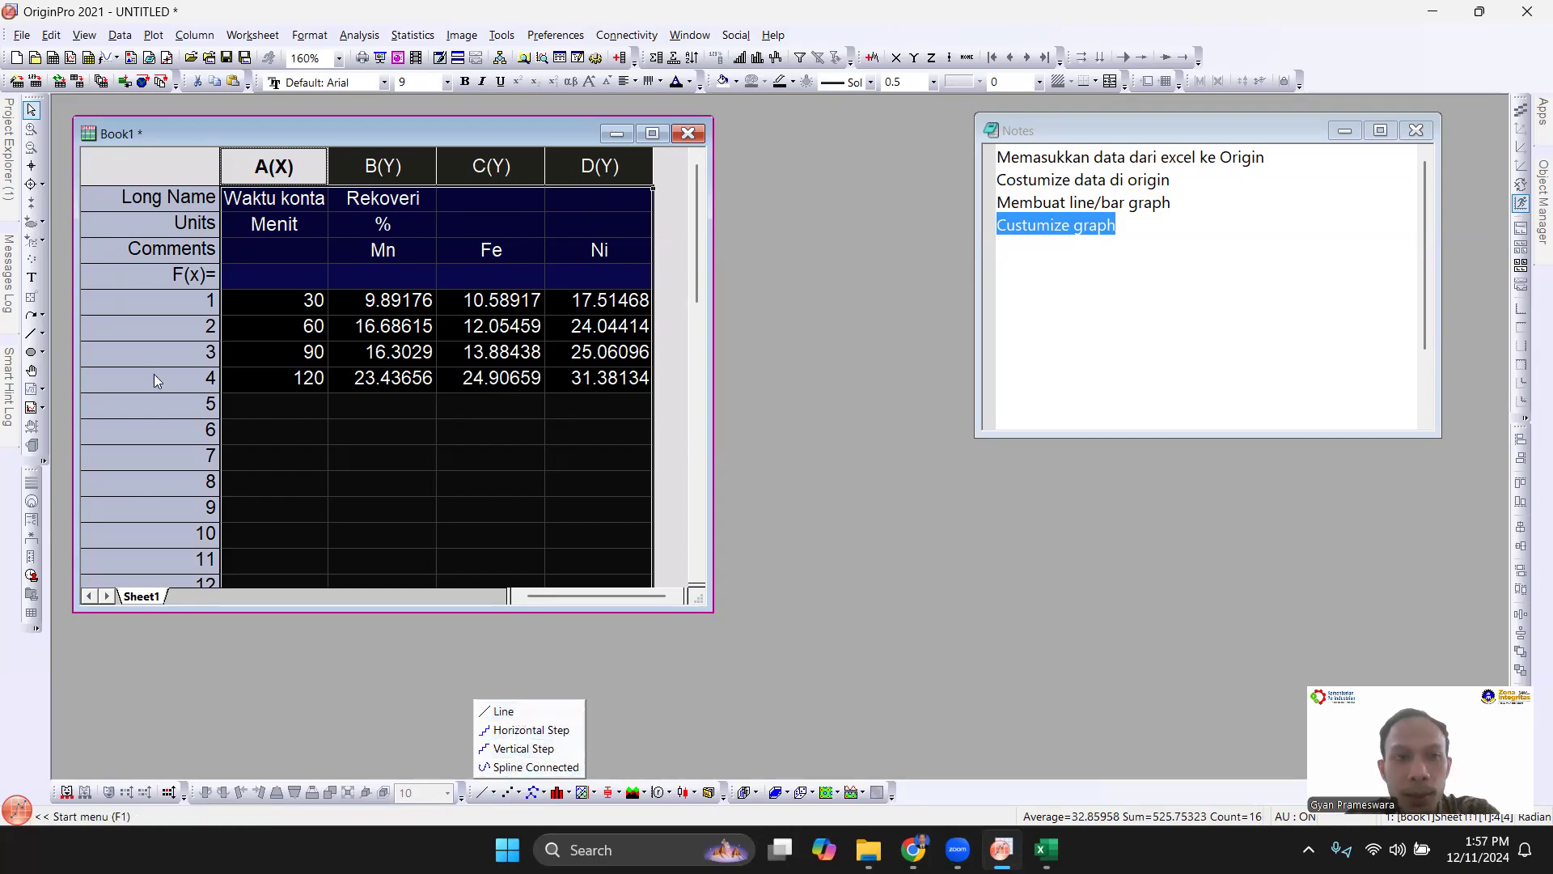
left_click(153, 40)
left_click(151, 37)
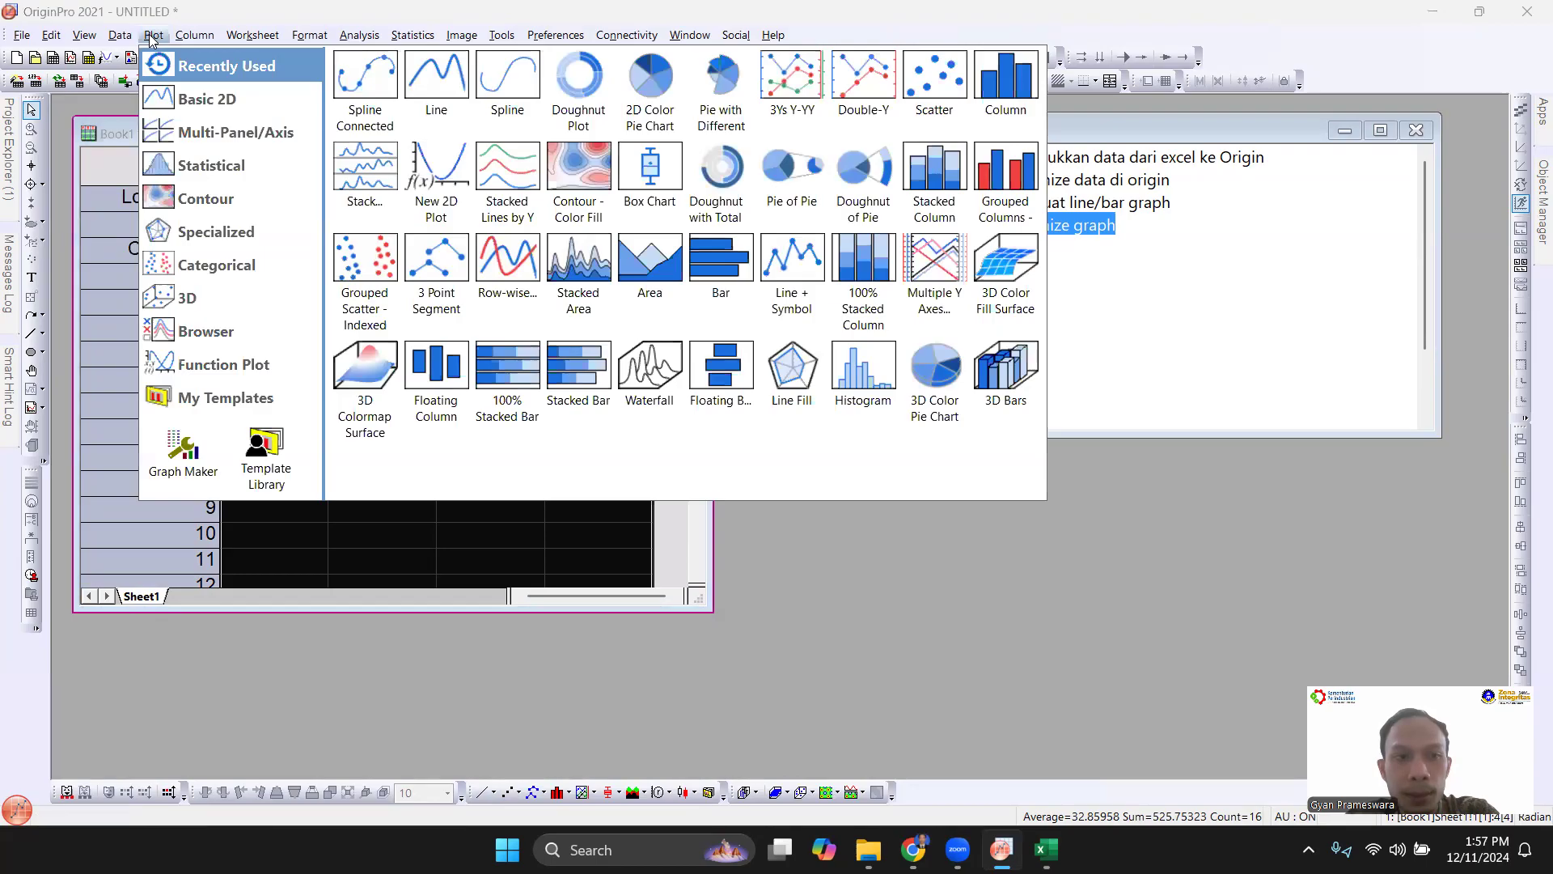
left_click(465, 554)
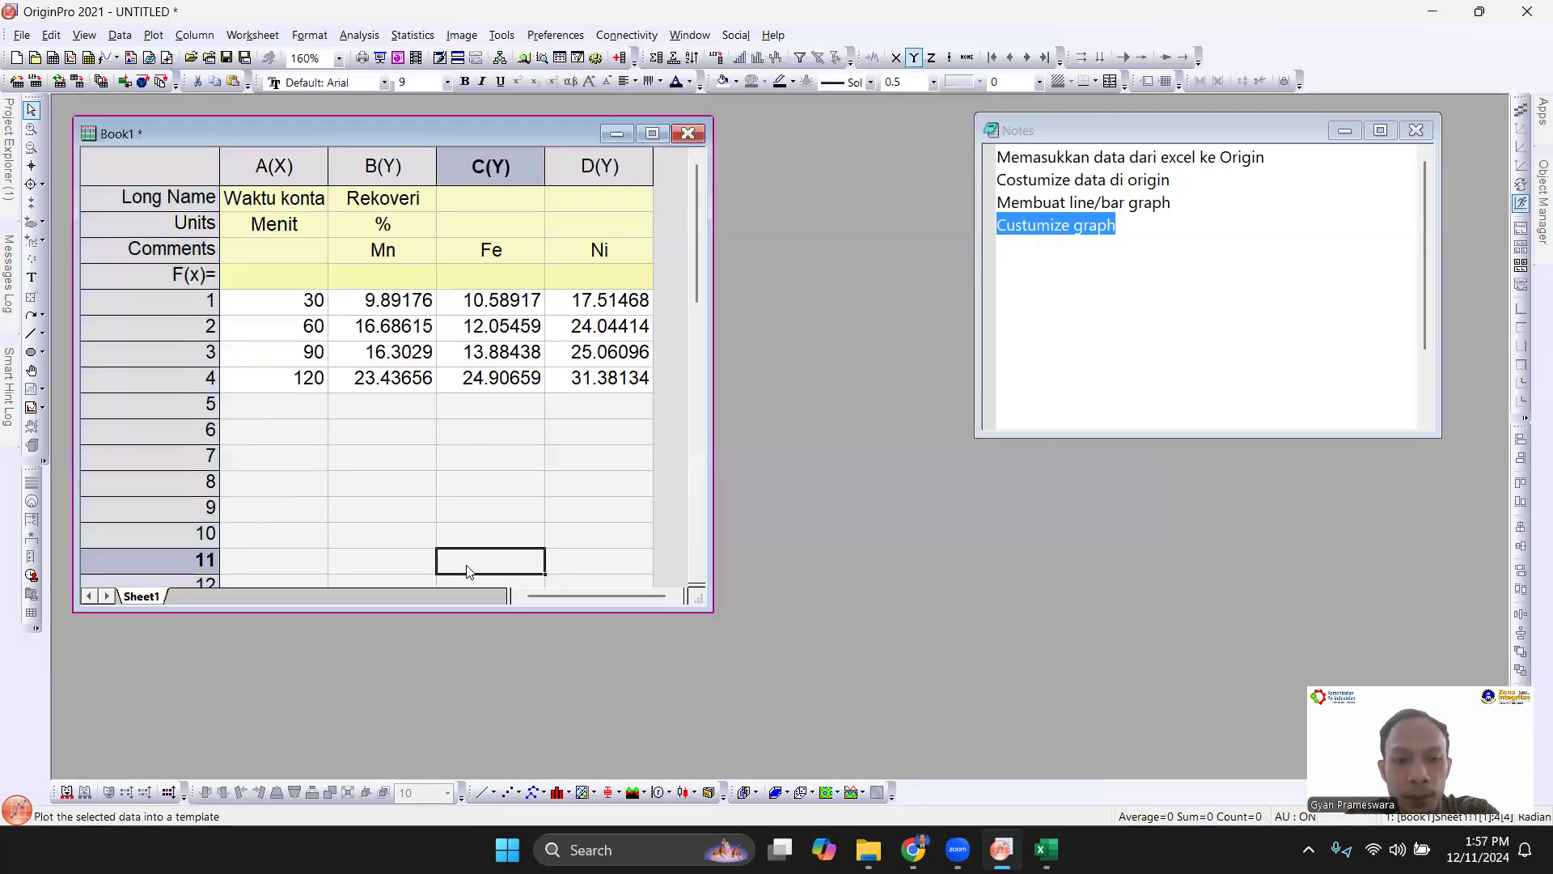
Plot worksheet columns A to D as a Line + Symbol graph and move its legend to the empty upper-left area of the plot.
left_click_drag(275, 166, 588, 166)
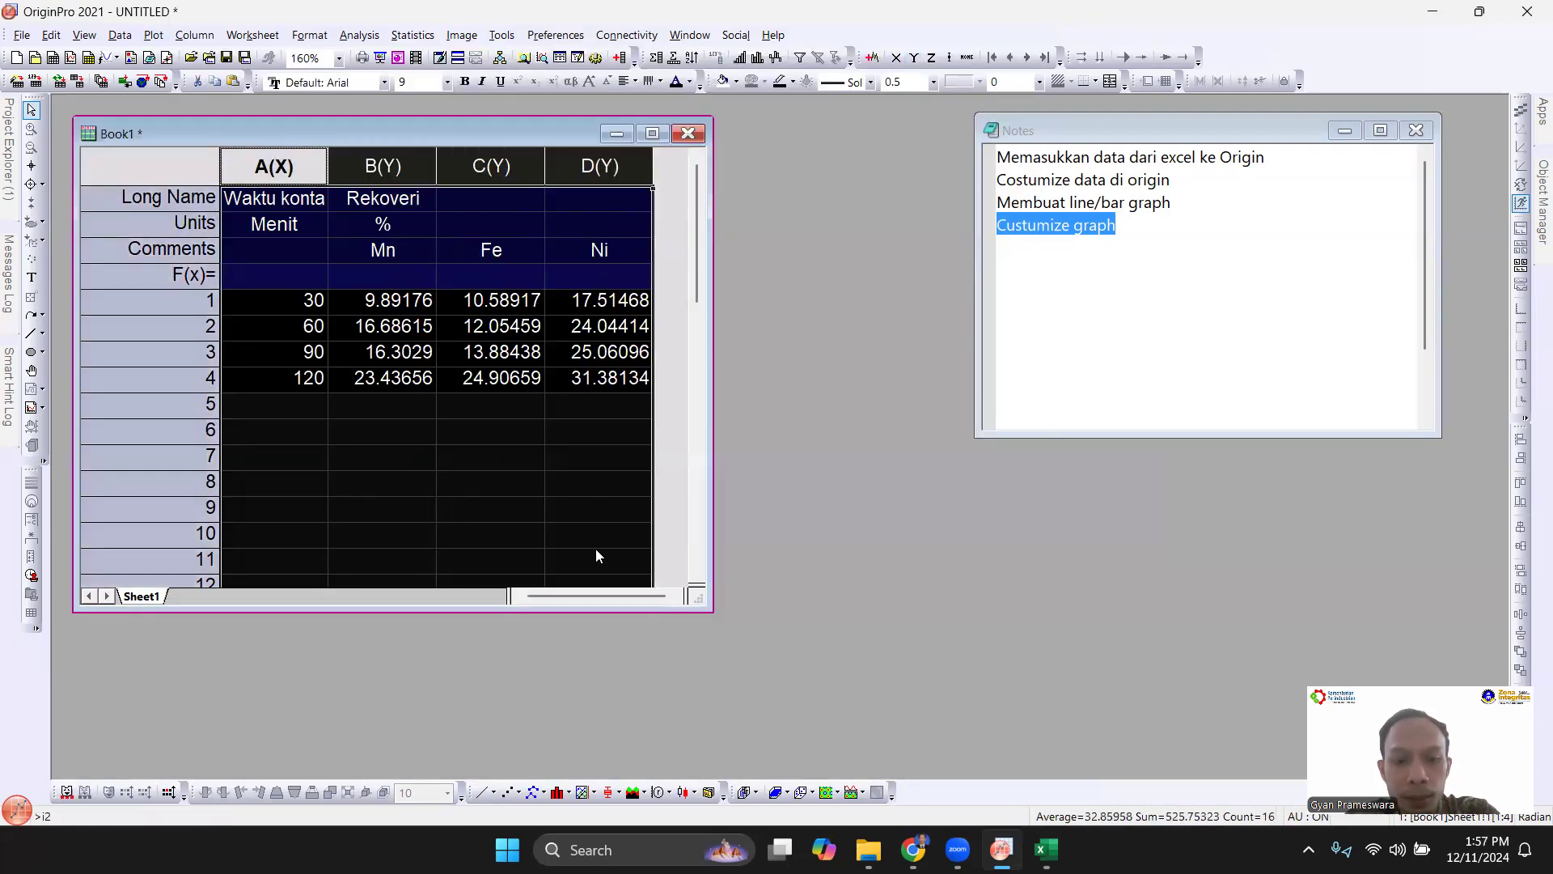
left_click(545, 792)
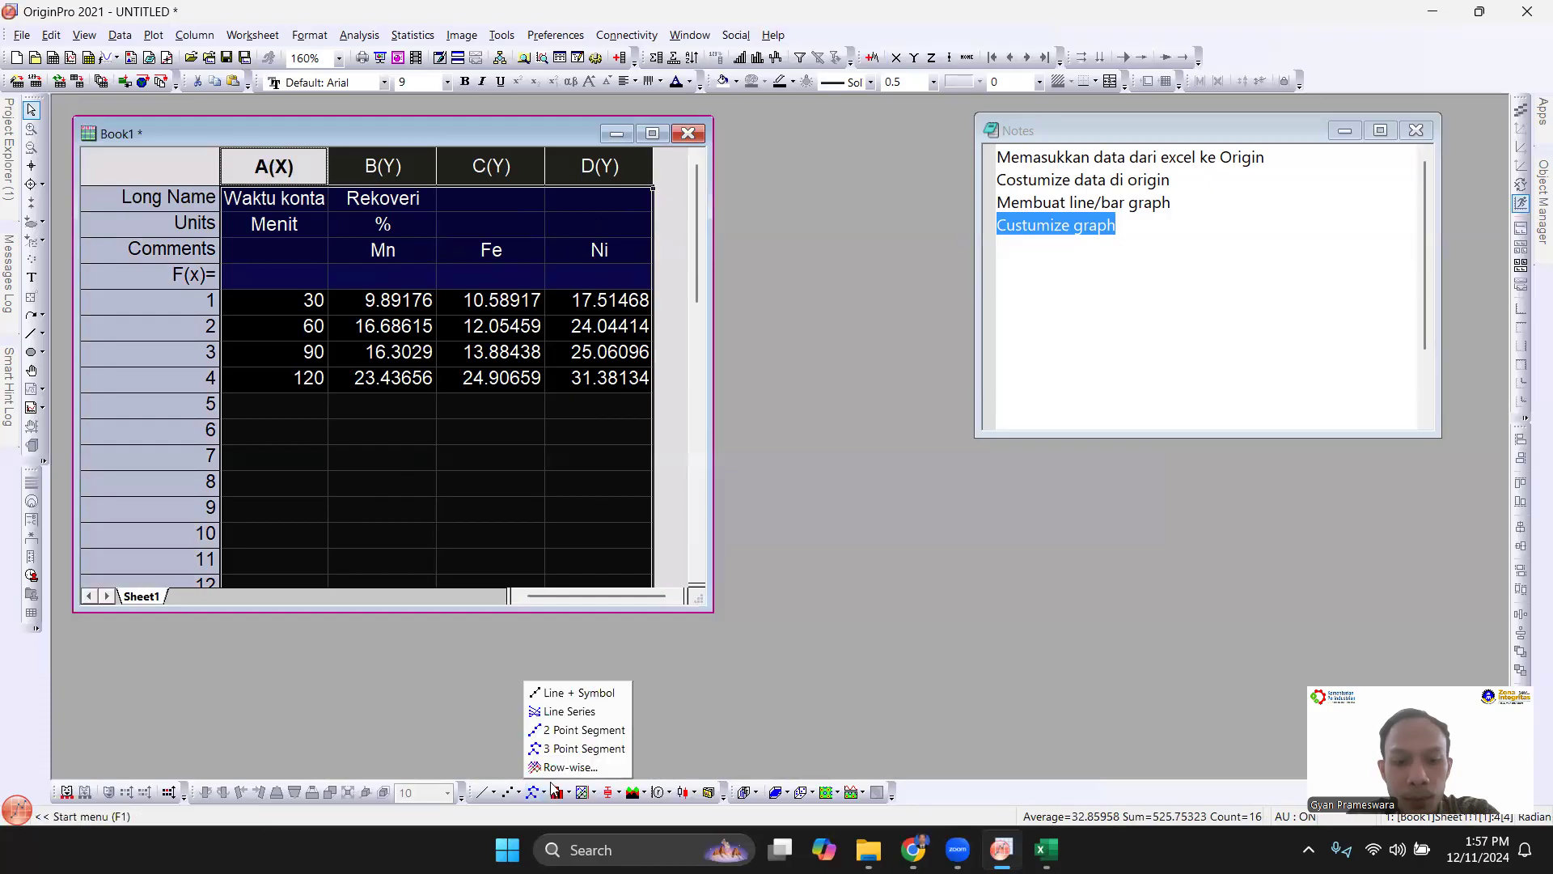
left_click(561, 695)
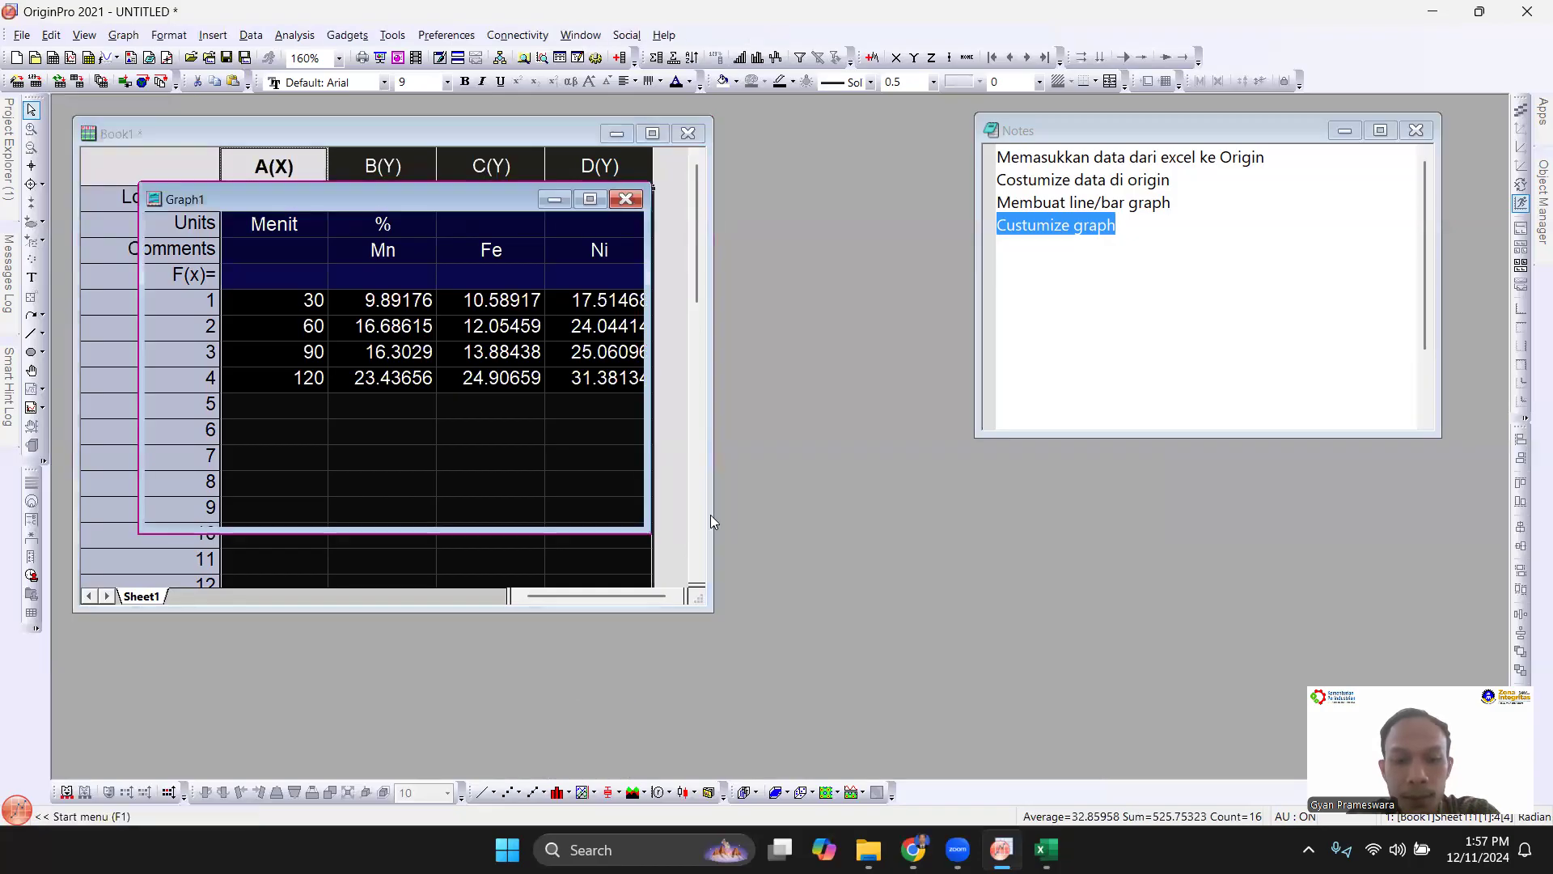
left_click_drag(439, 199, 837, 203)
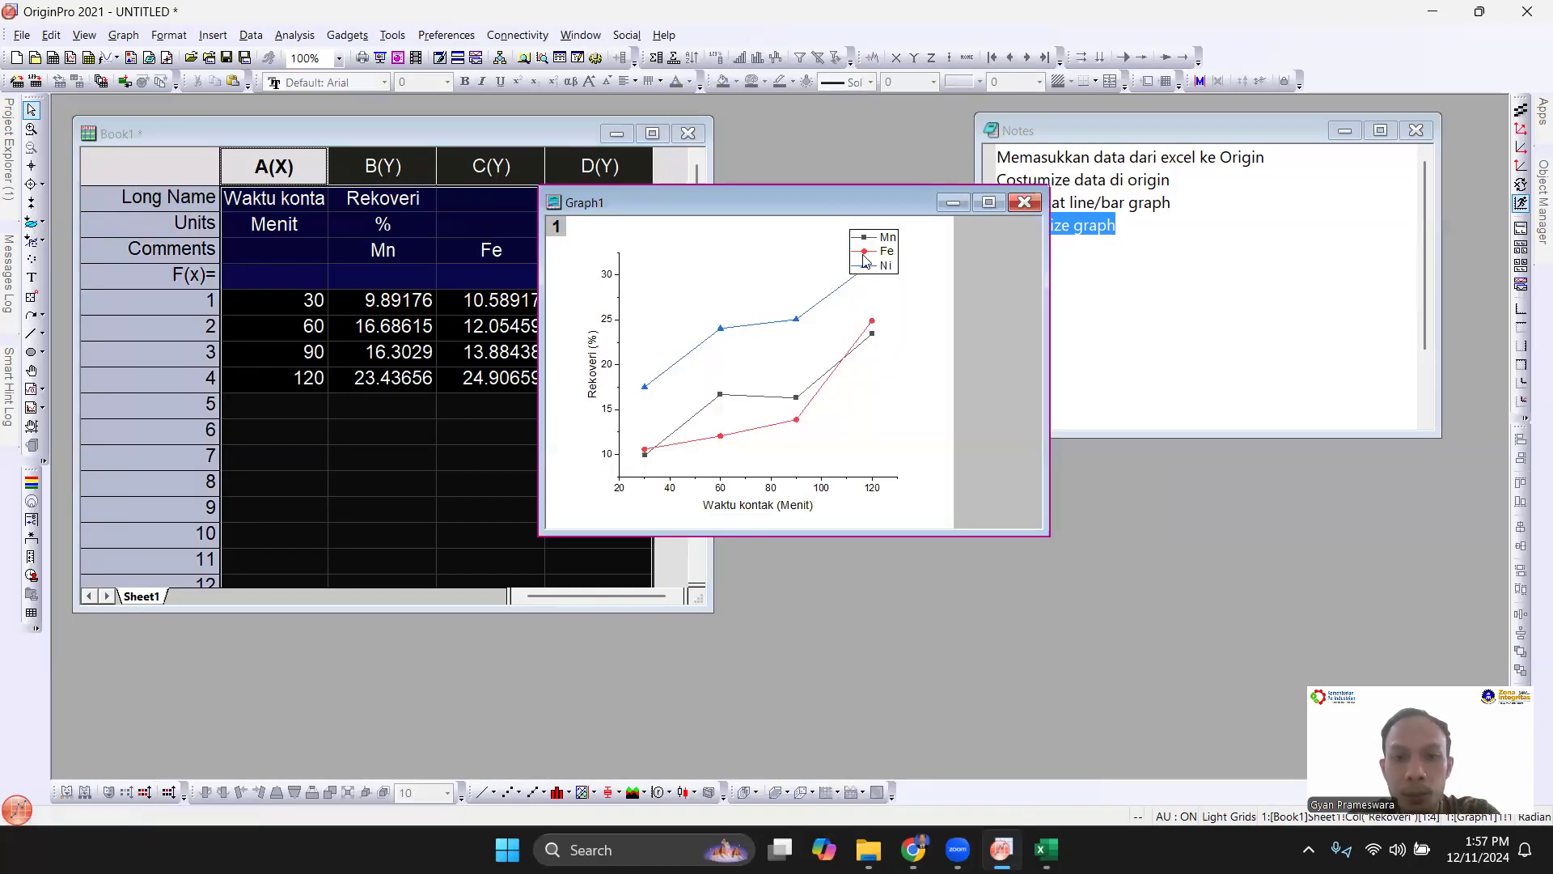
left_click_drag(881, 258, 677, 288)
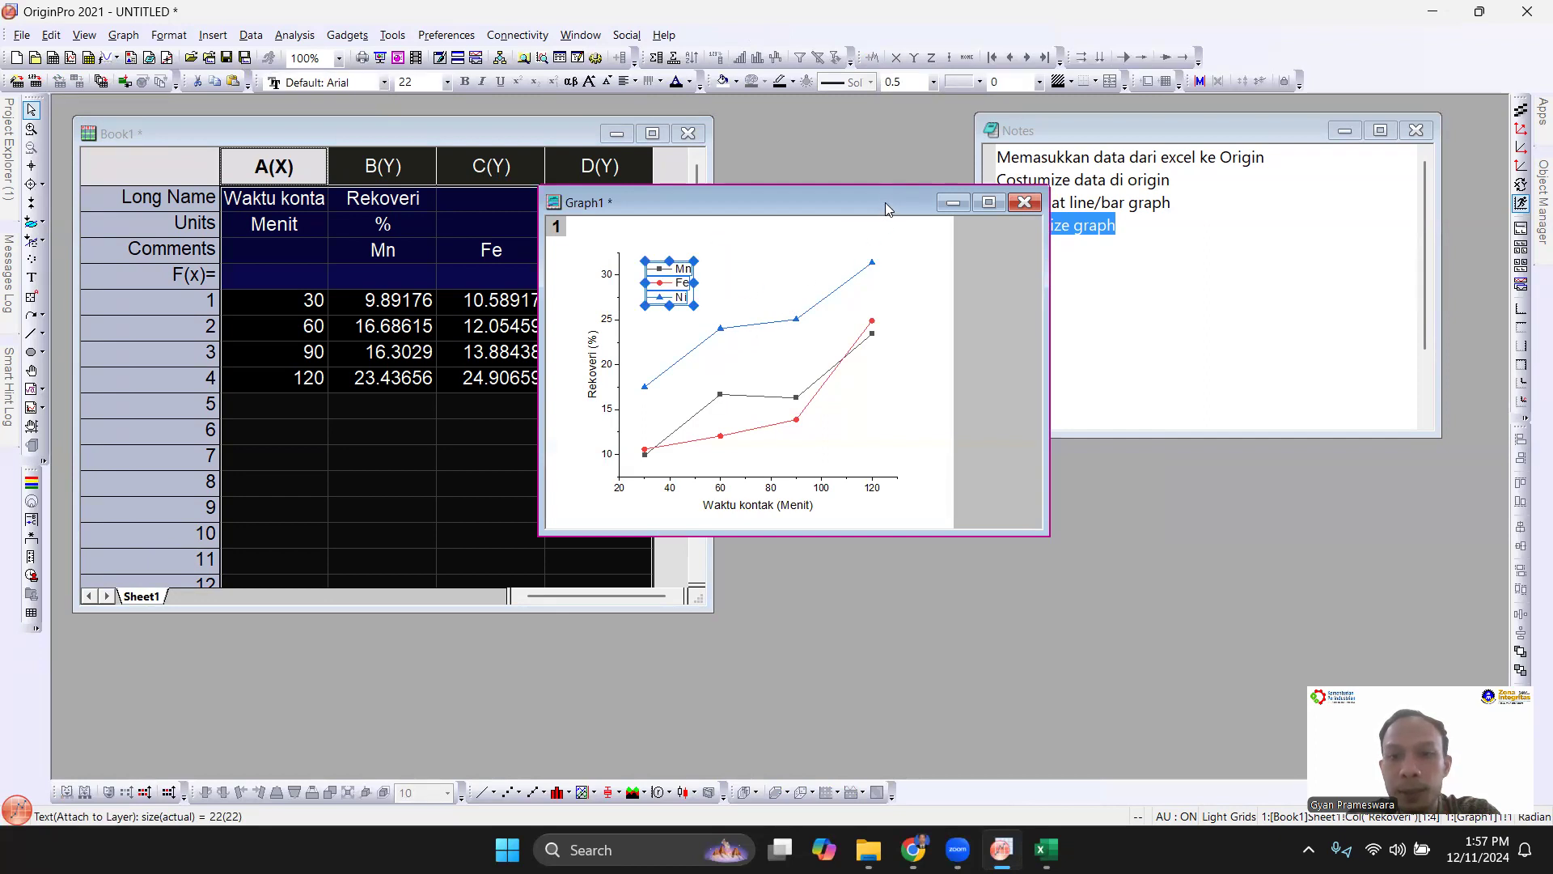
Highlight the line "Membuat line/bar graph" in the notes and maximize the graph window.
left_click_drag(885, 203, 735, 192)
left_click_drag(1186, 204, 988, 205)
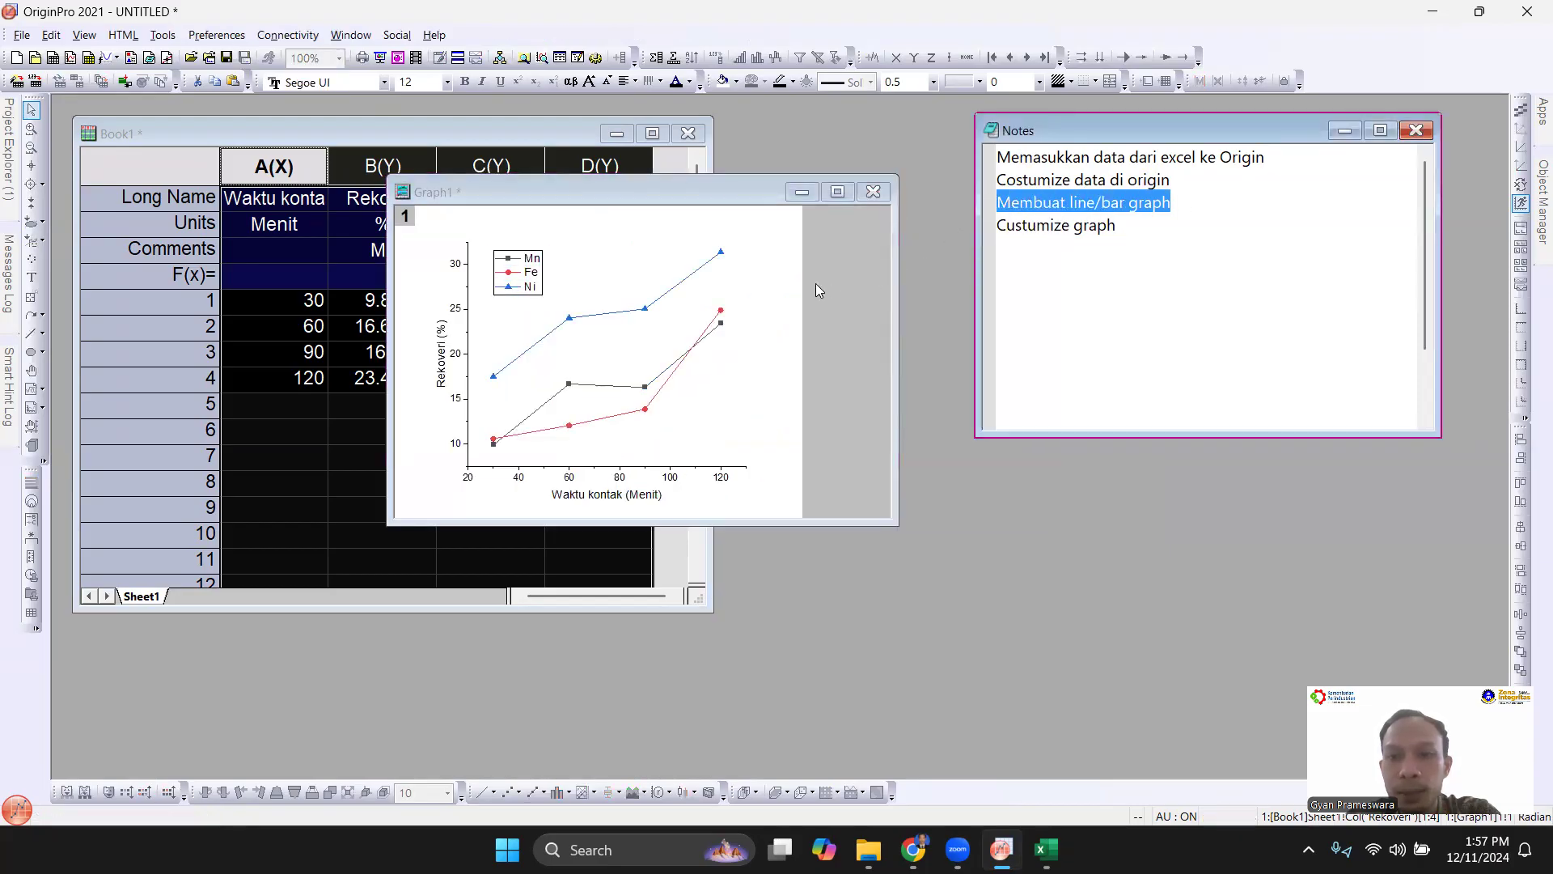
left_click(722, 202)
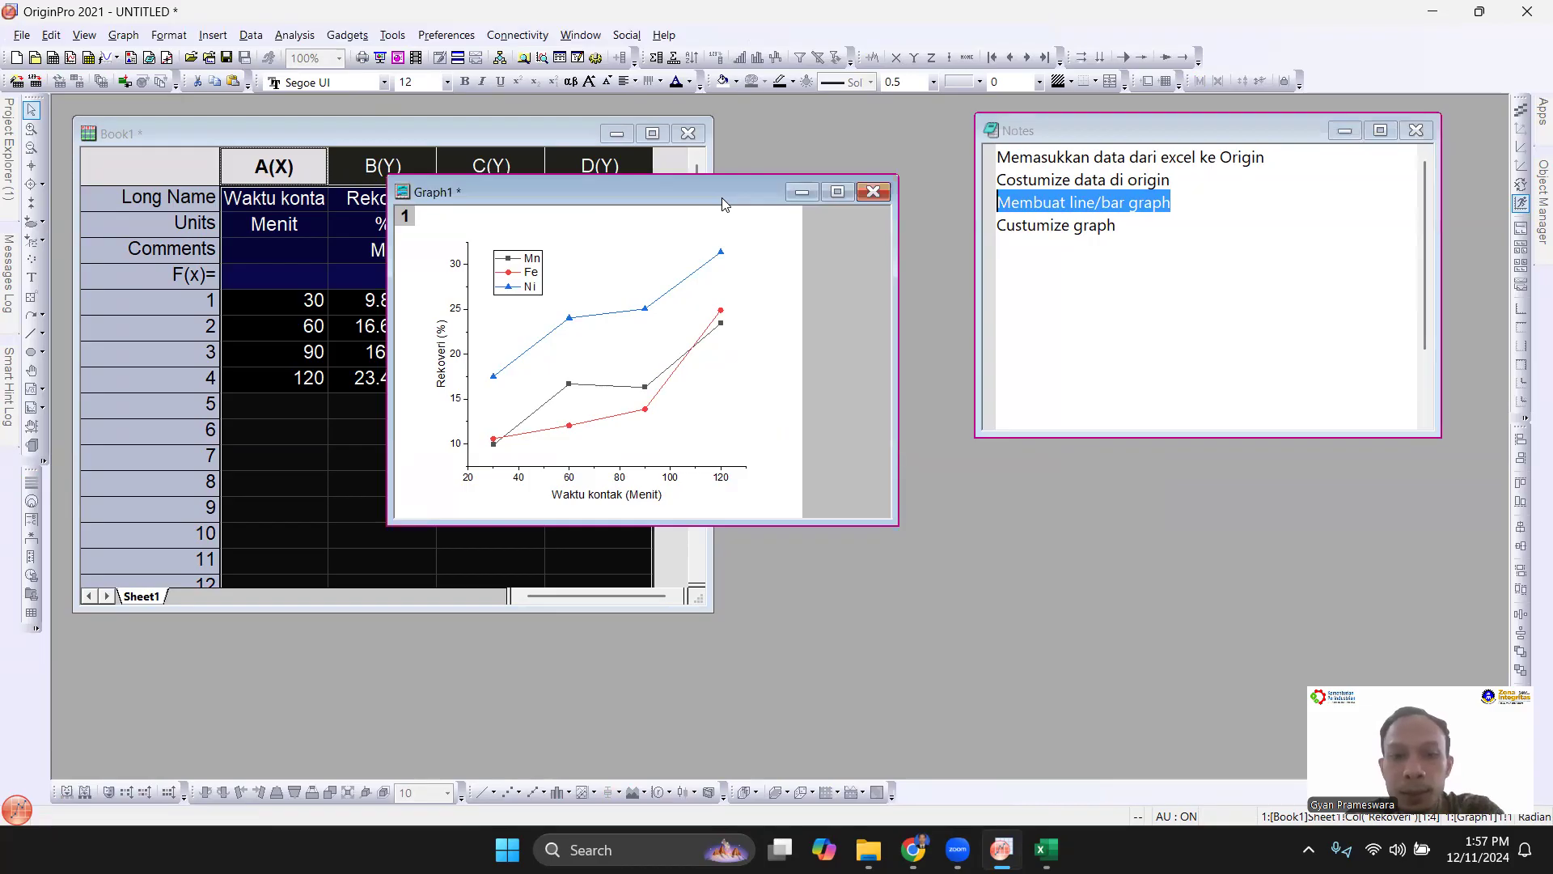
left_click_drag(723, 200, 788, 213)
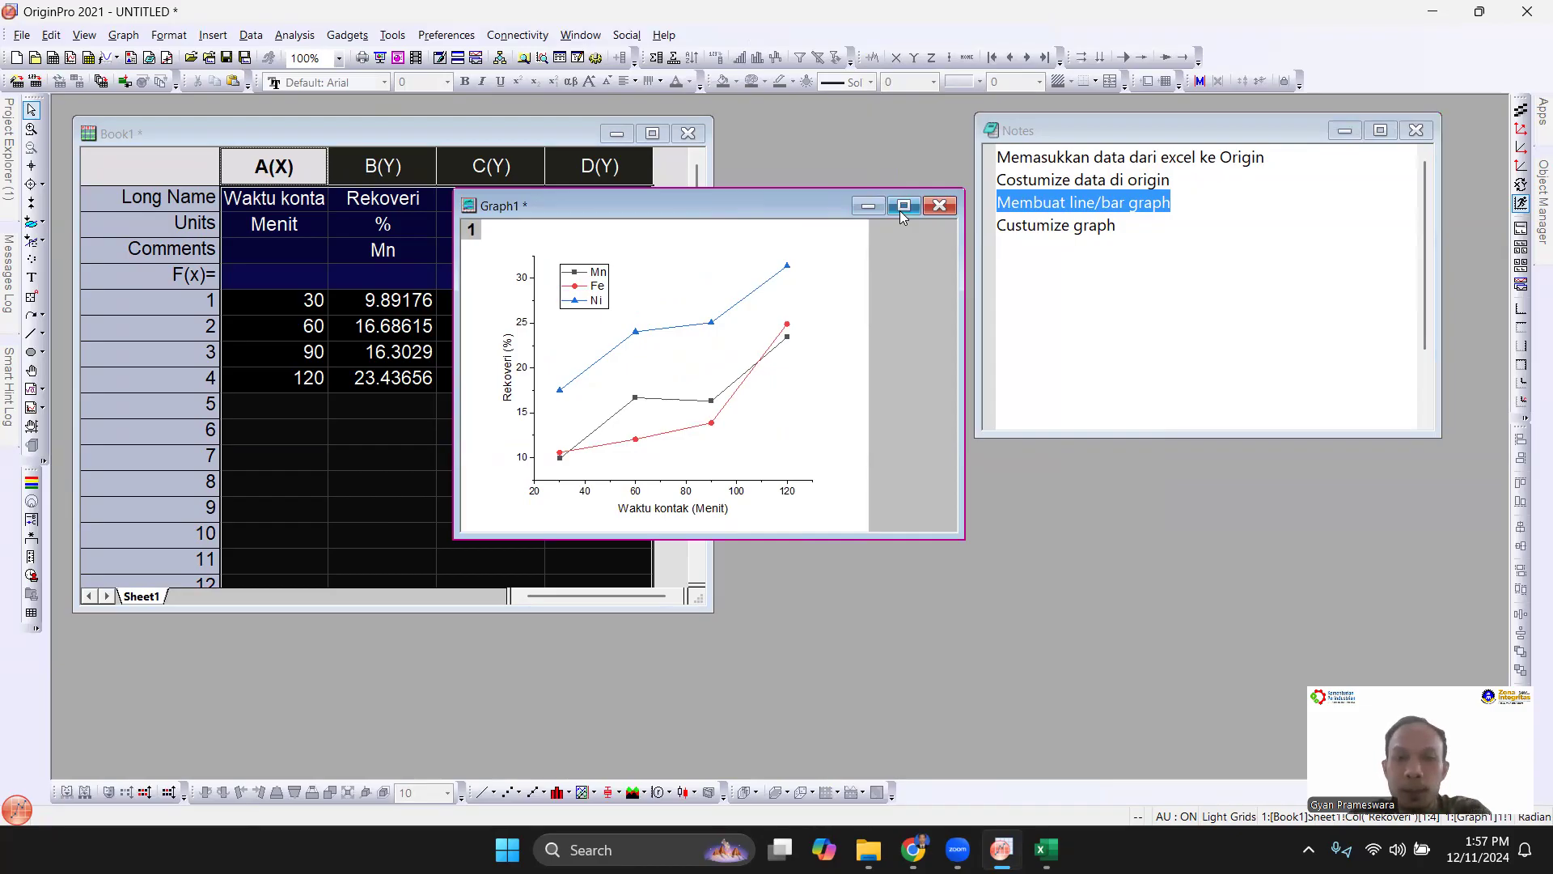
left_click(903, 207)
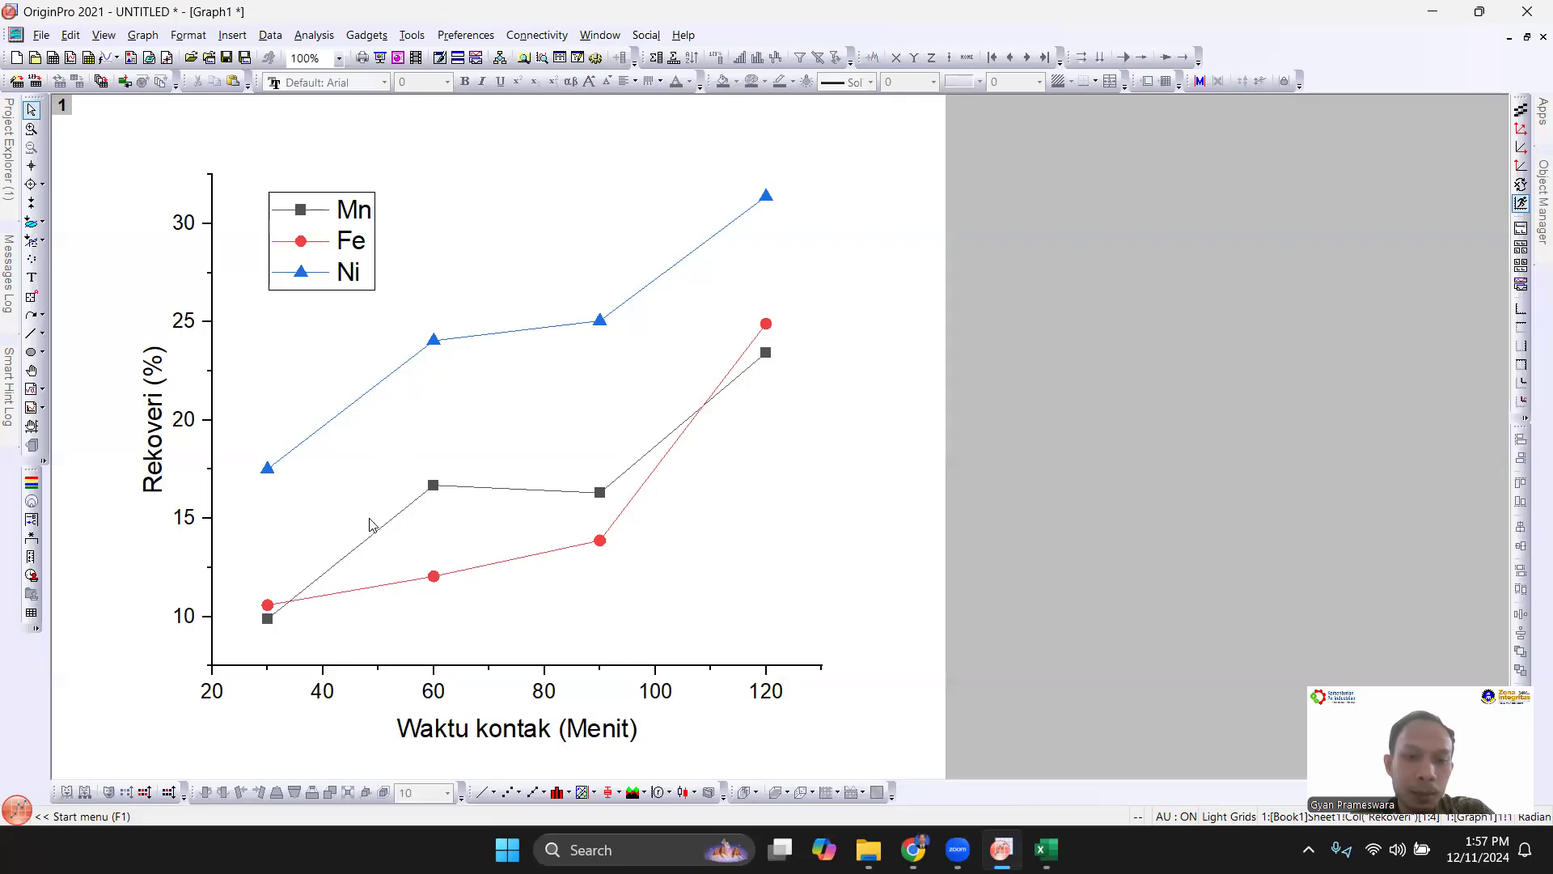
Set the line thickness of the grouped Mn, Fe and Ni curves to 3.
left_click(480, 573)
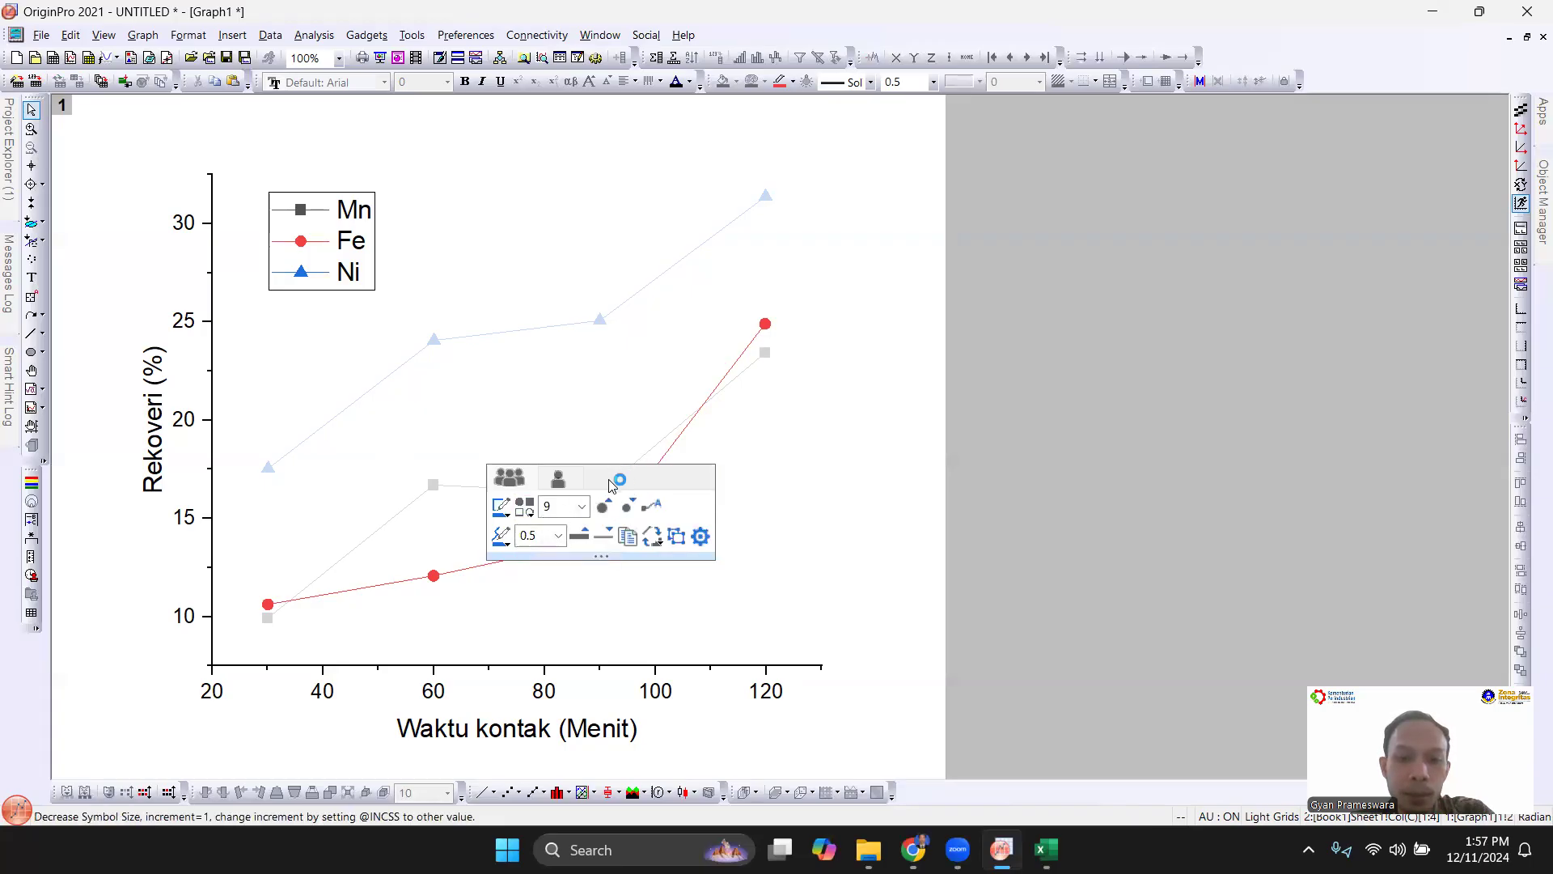
left_click(544, 539)
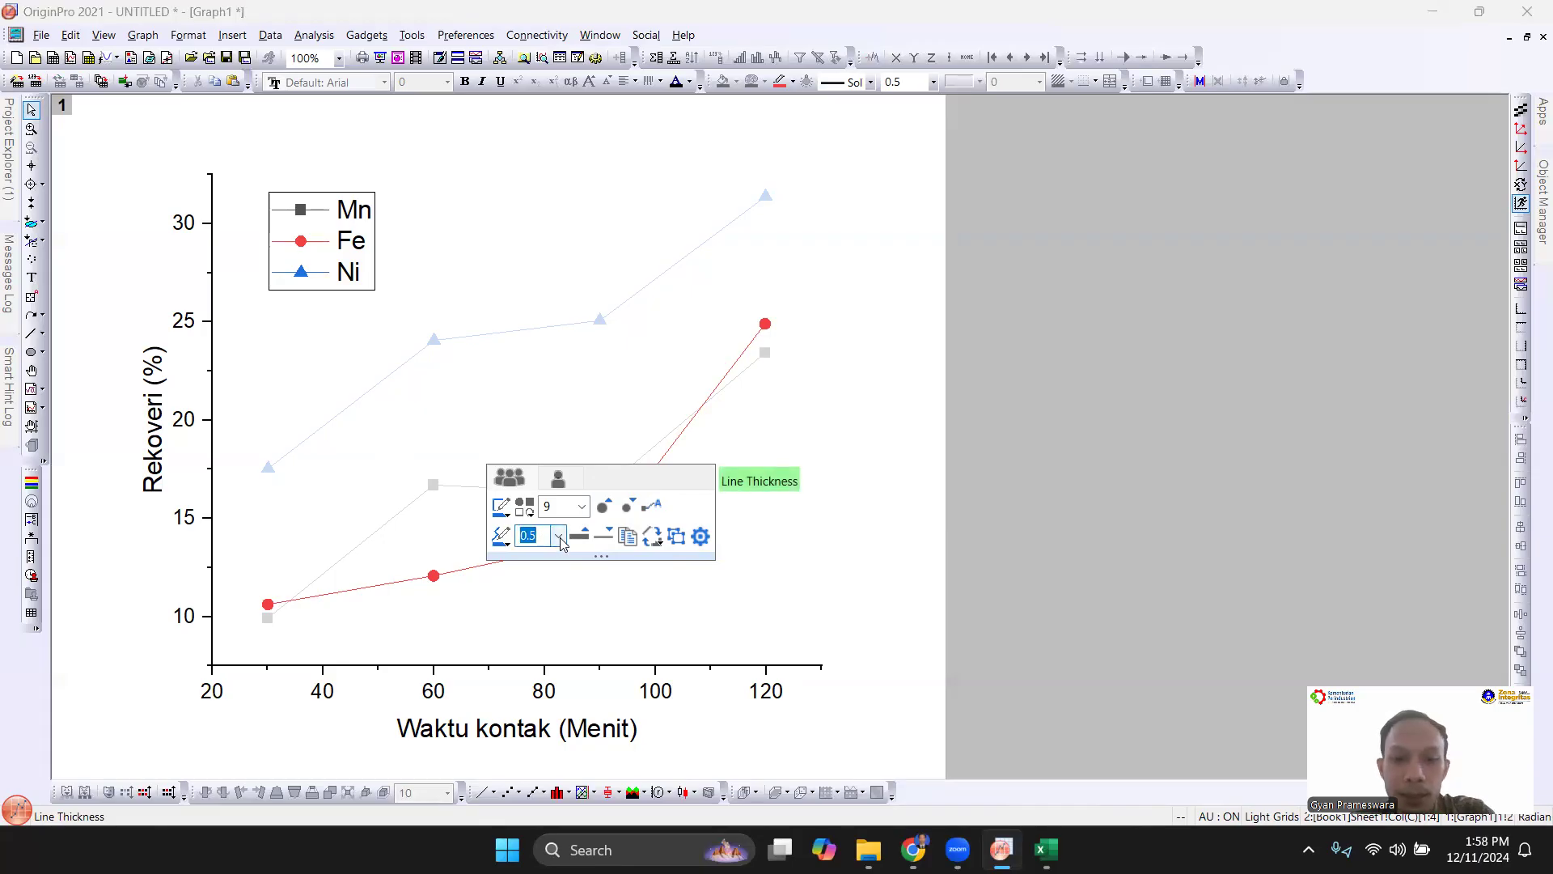
left_click(560, 538)
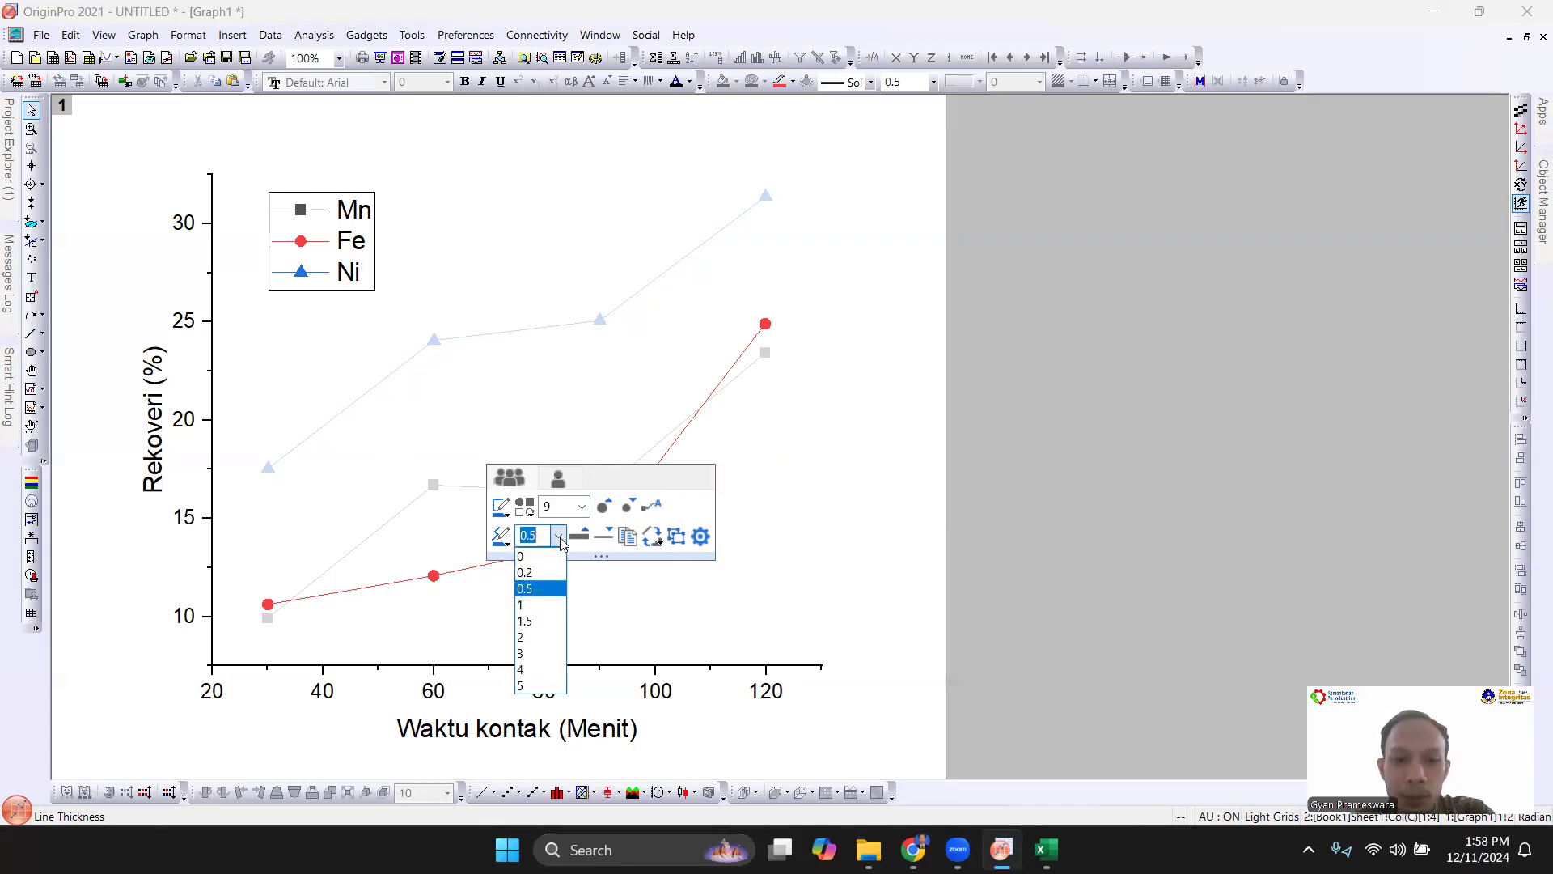
left_click(542, 654)
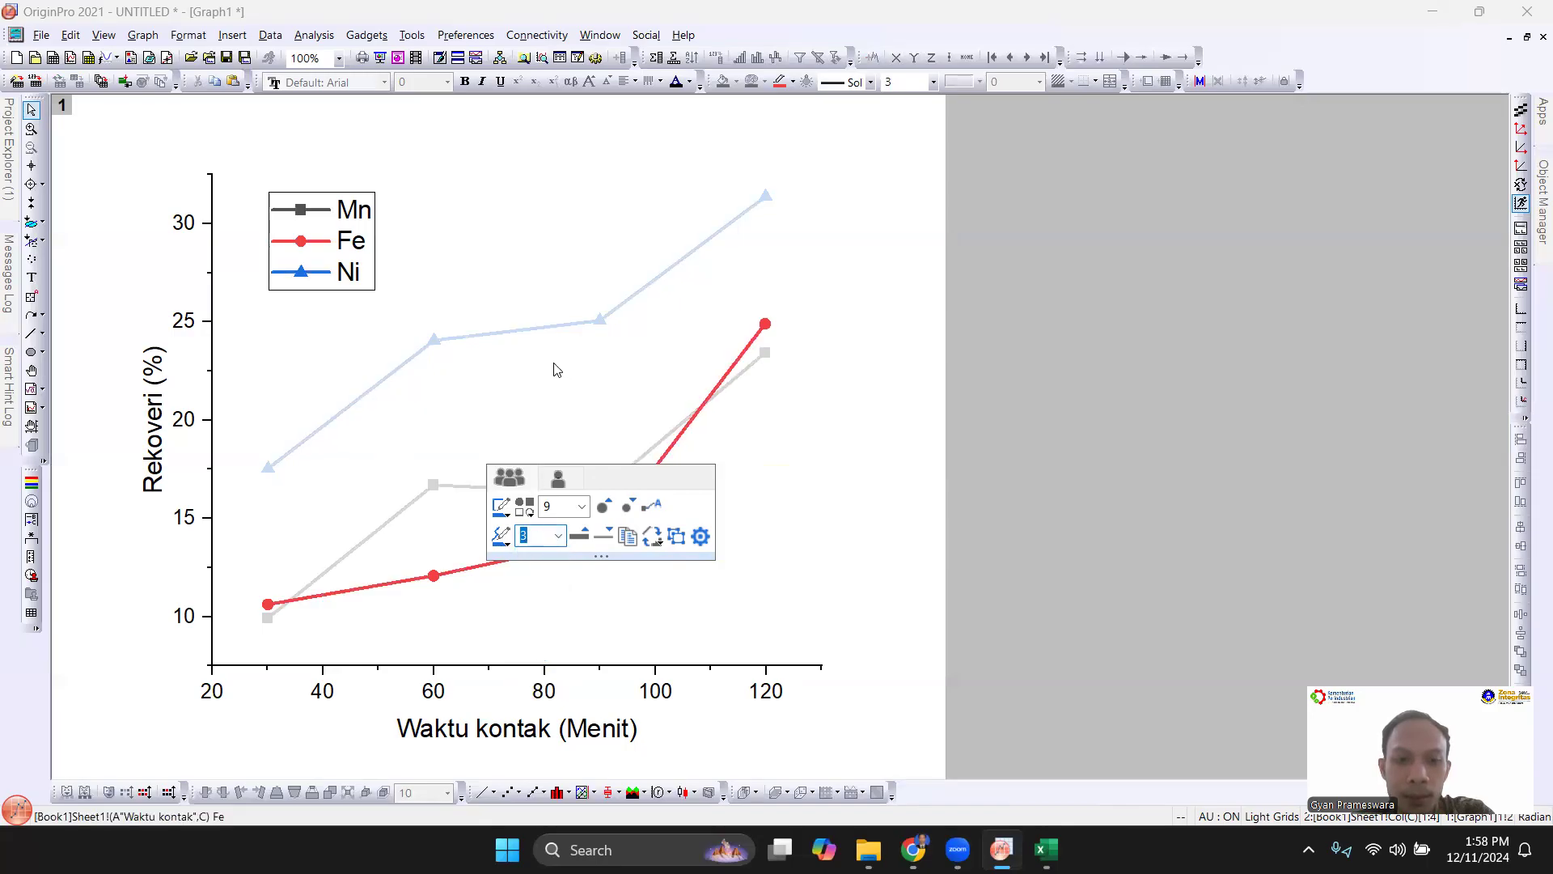
Move the legend further into the upper-left corner of the plot, close to the vertical axis.
left_click(527, 416)
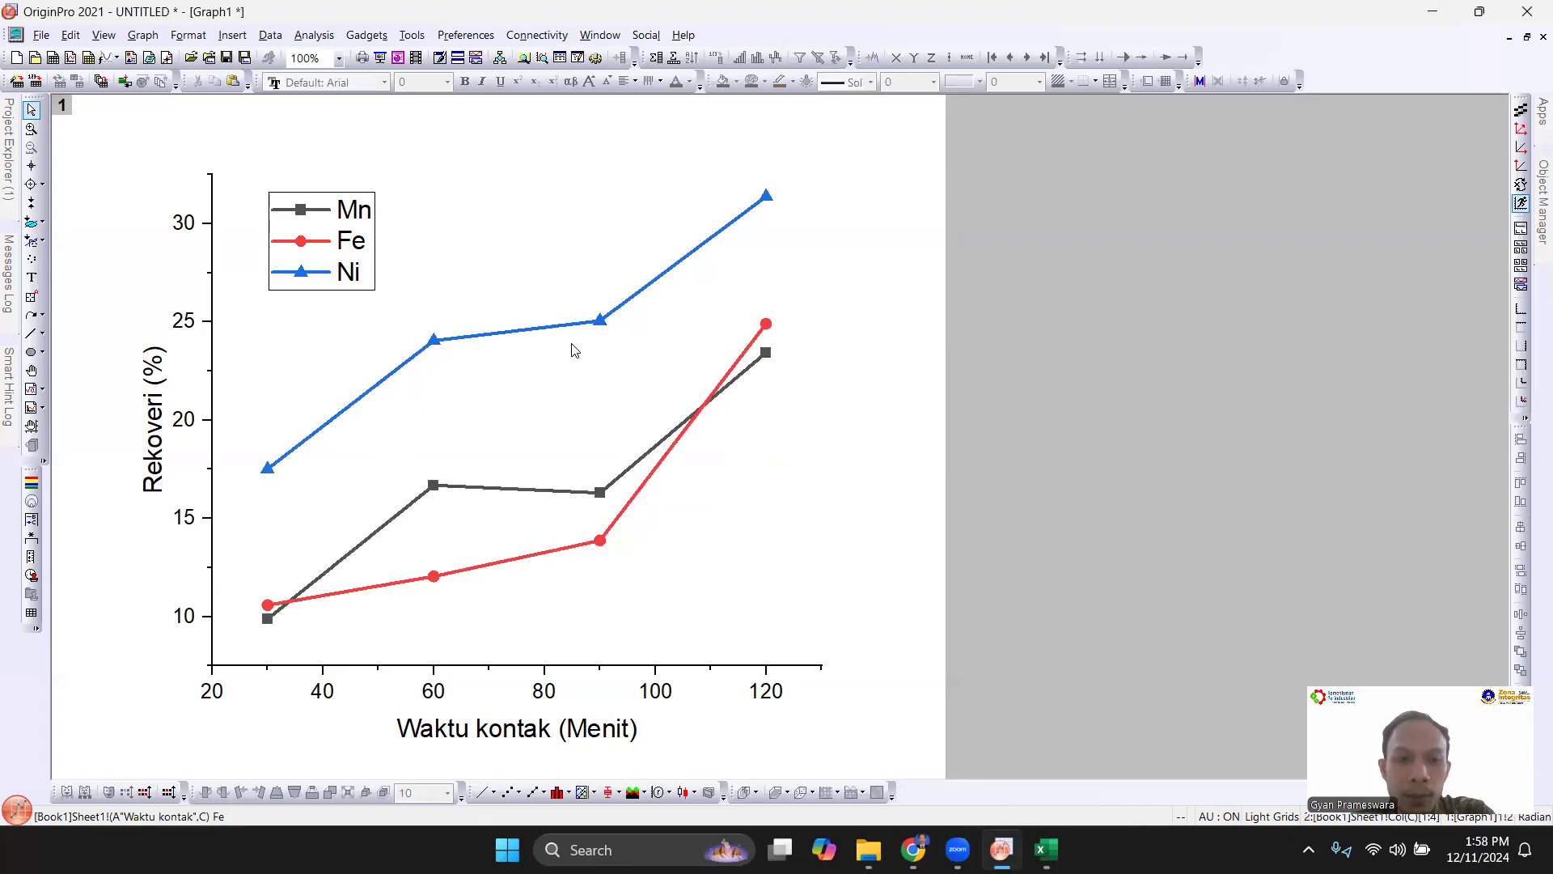
left_click_drag(349, 239, 320, 219)
left_click(429, 257)
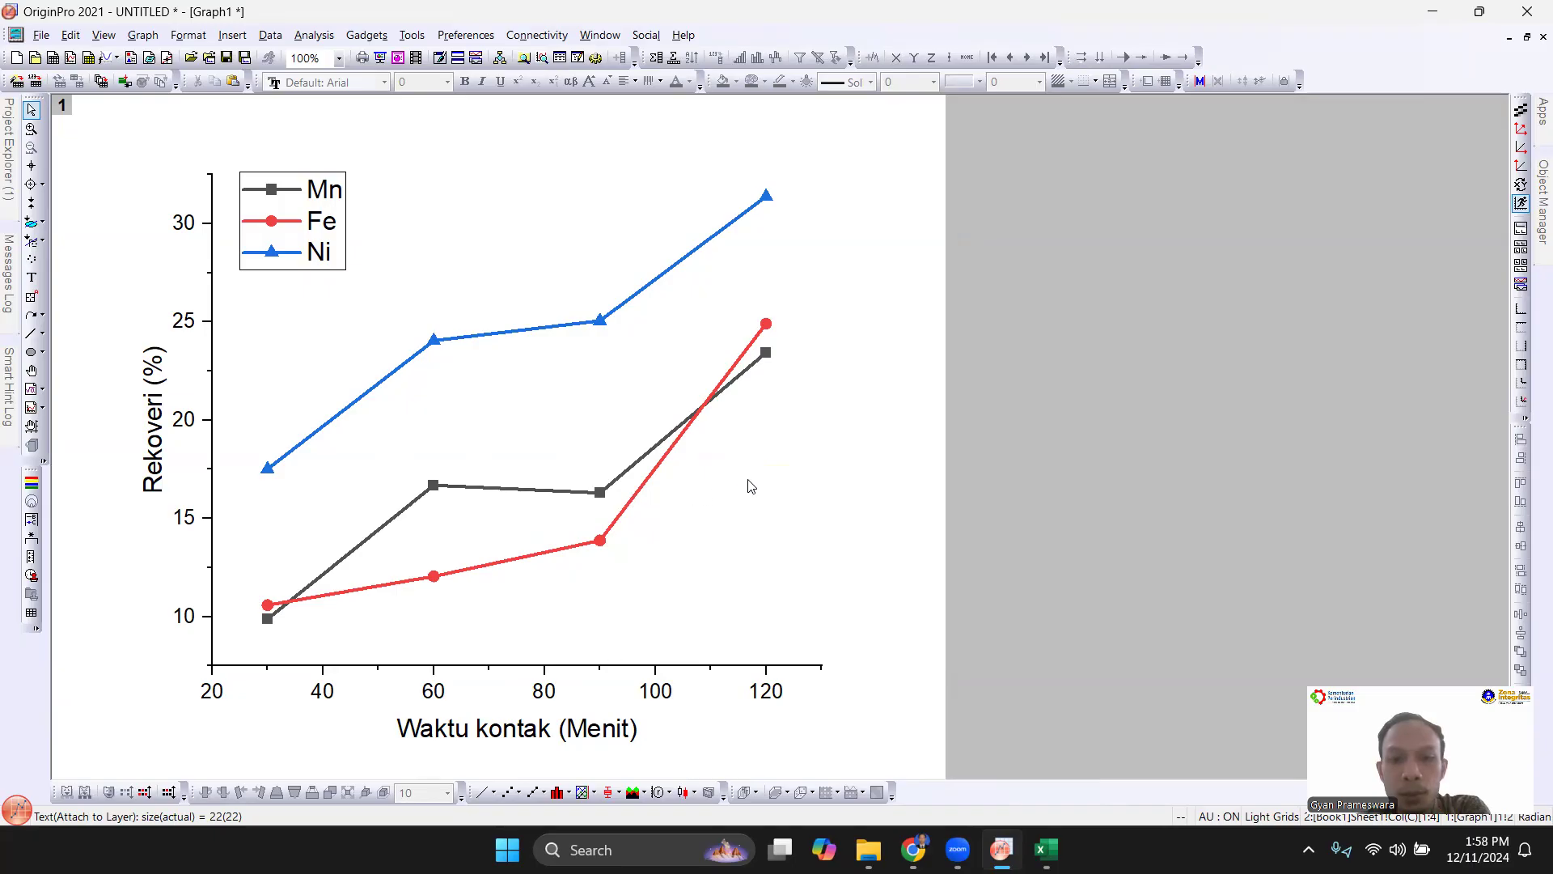
Set the edit mode of the grouped Mn, Fe and Ni plots to Independent in the plot details.
double_click(624, 513)
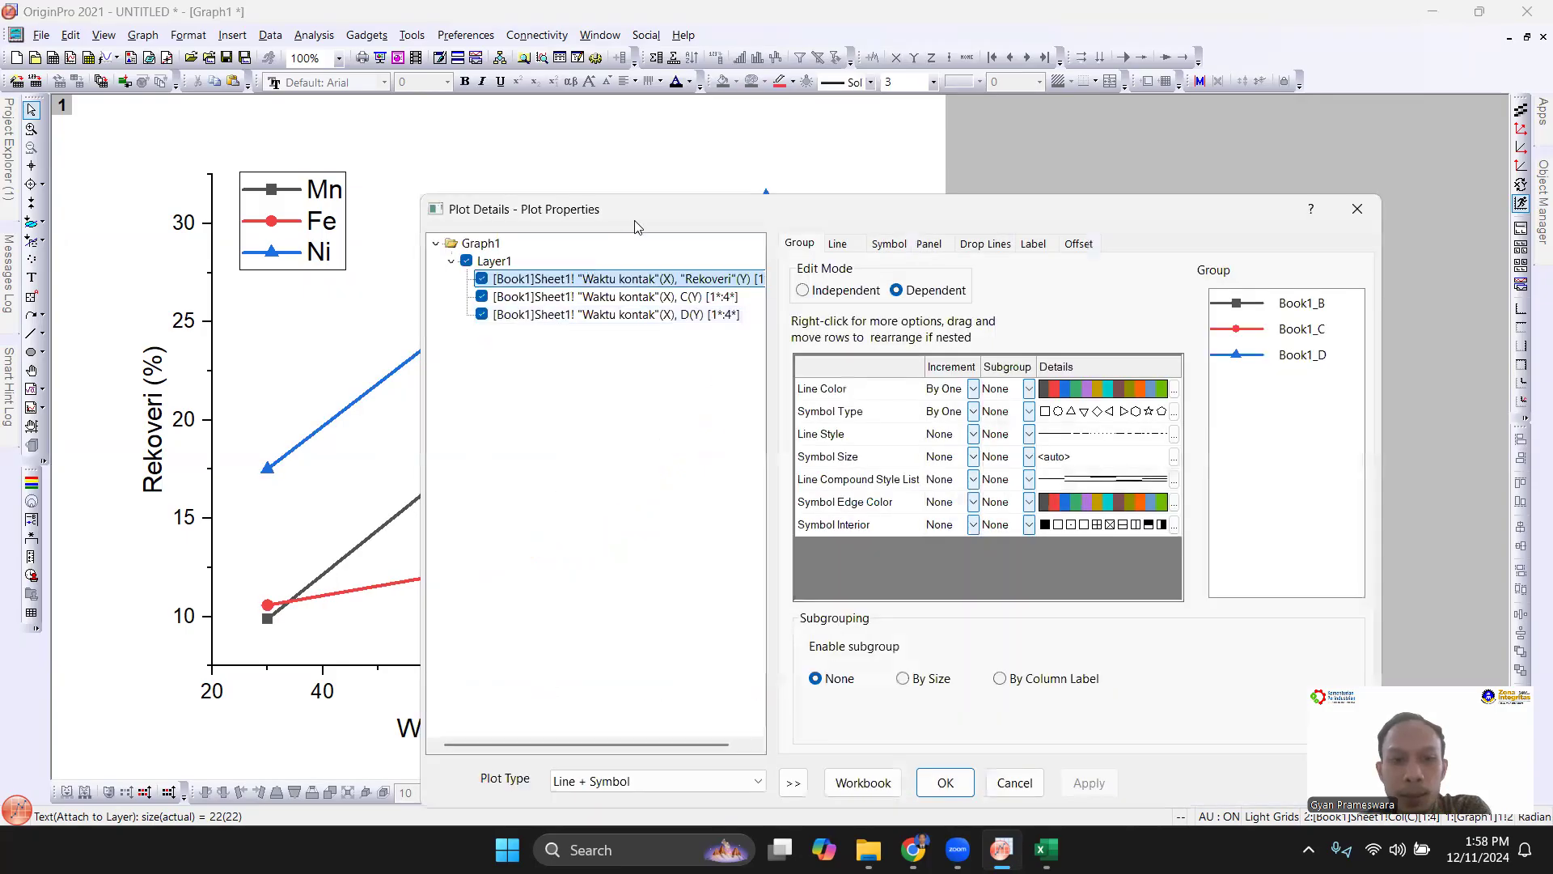
left_click_drag(639, 215, 678, 149)
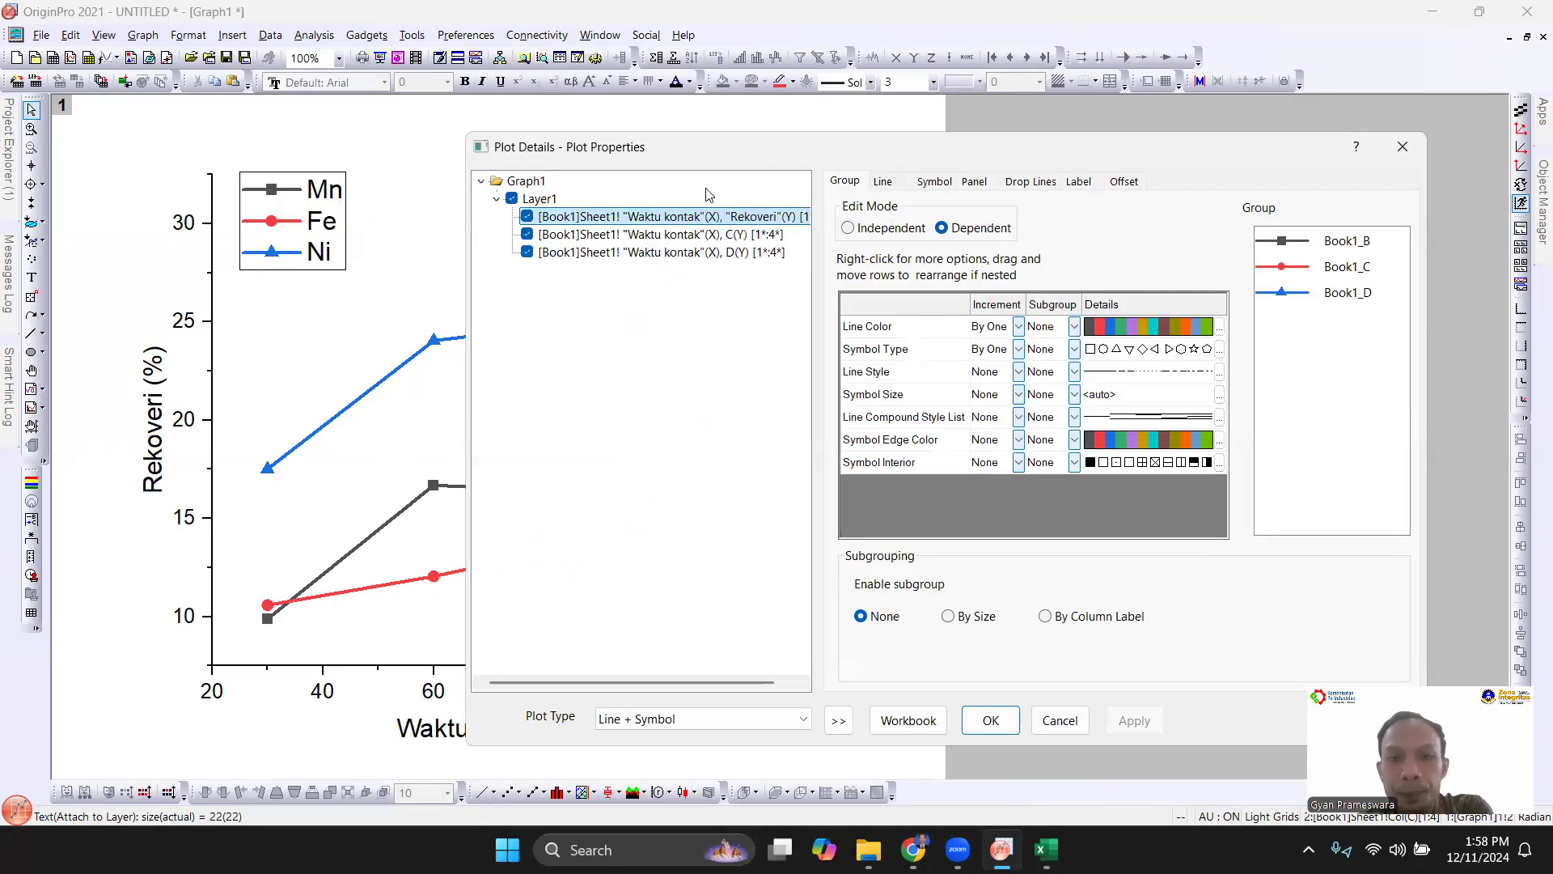
right_click(615, 216)
left_click(873, 207)
left_click(848, 186)
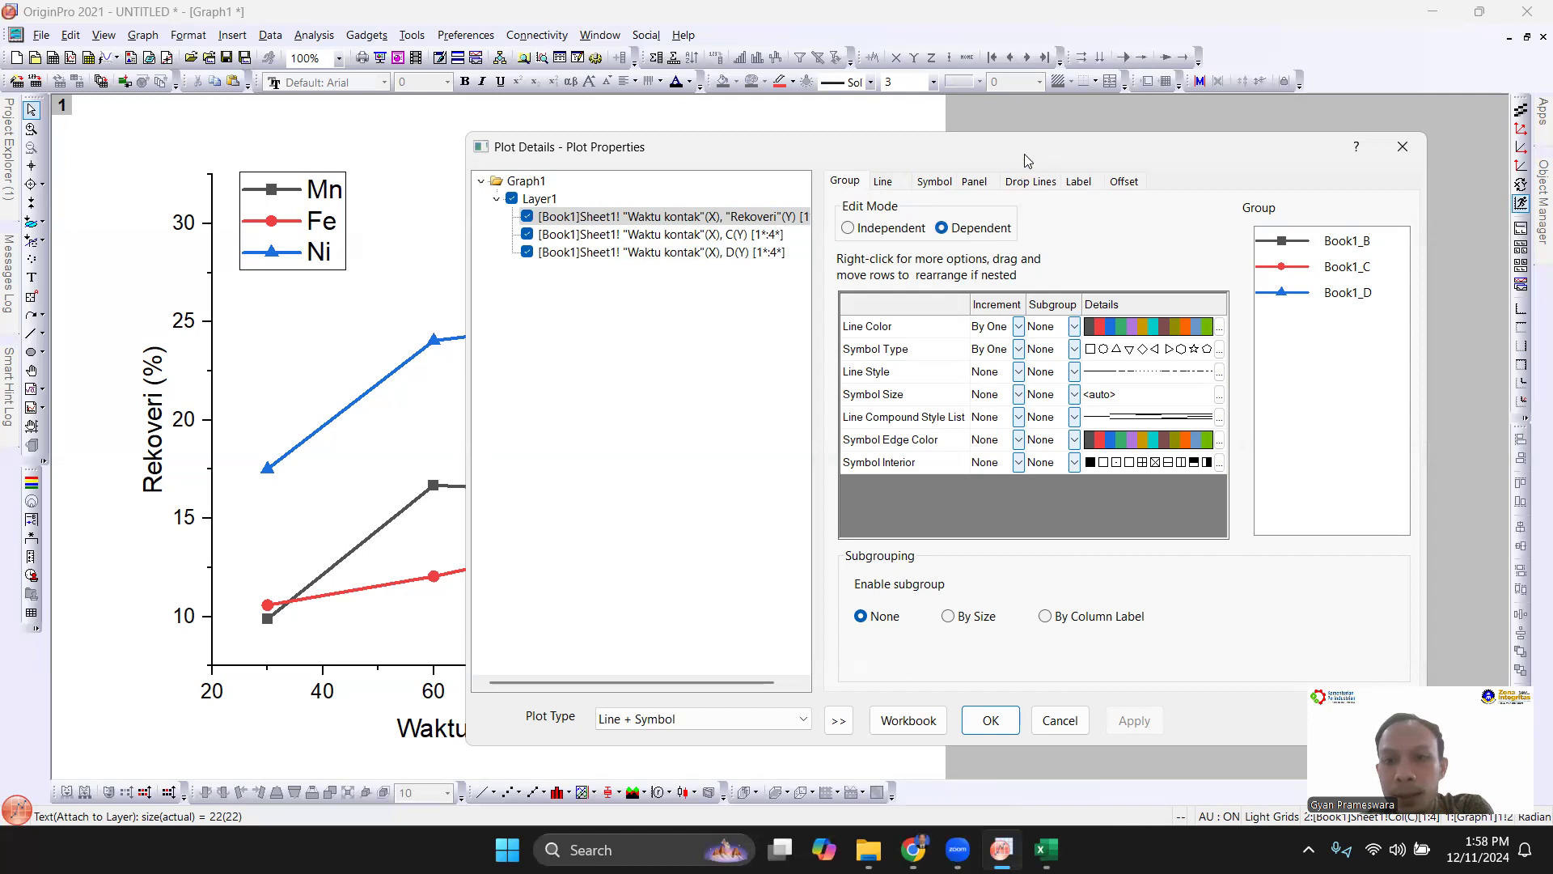
left_click_drag(1028, 159, 874, 138)
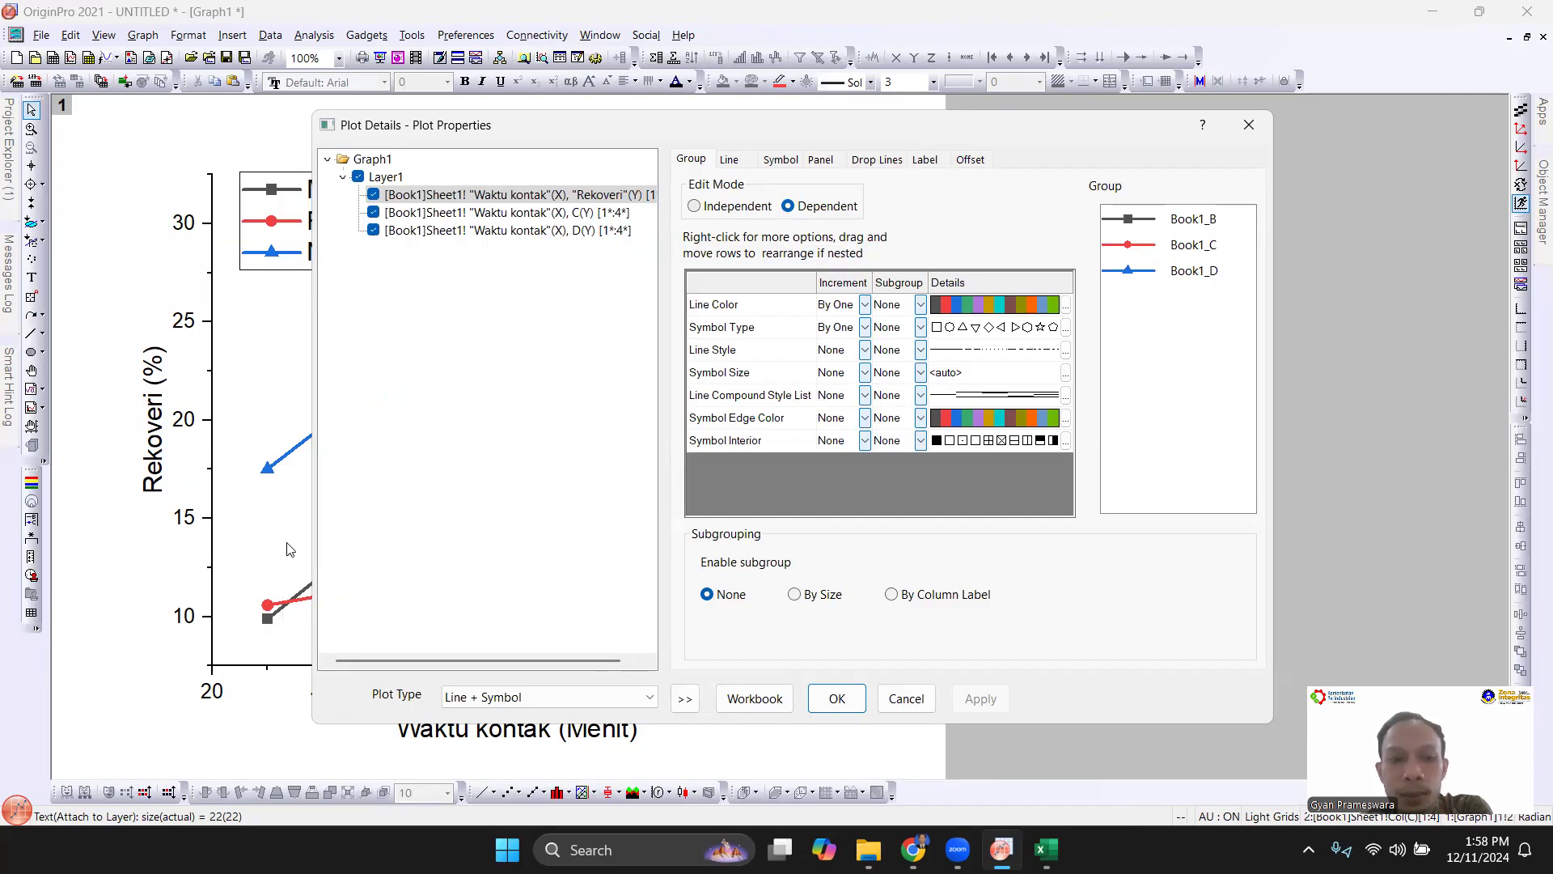
left_click(700, 208)
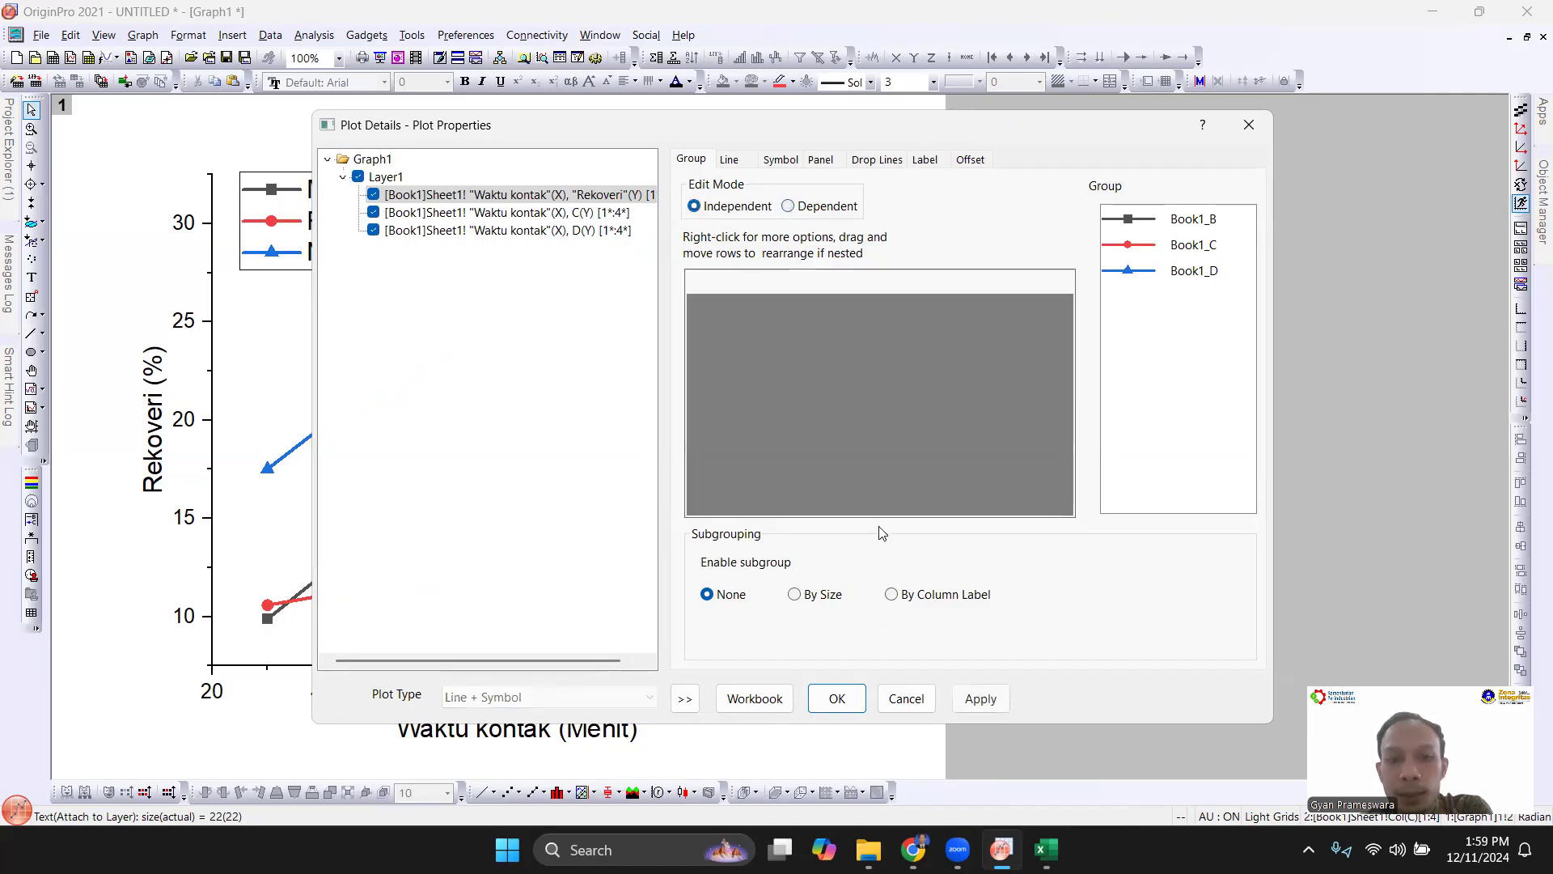
left_click(843, 698)
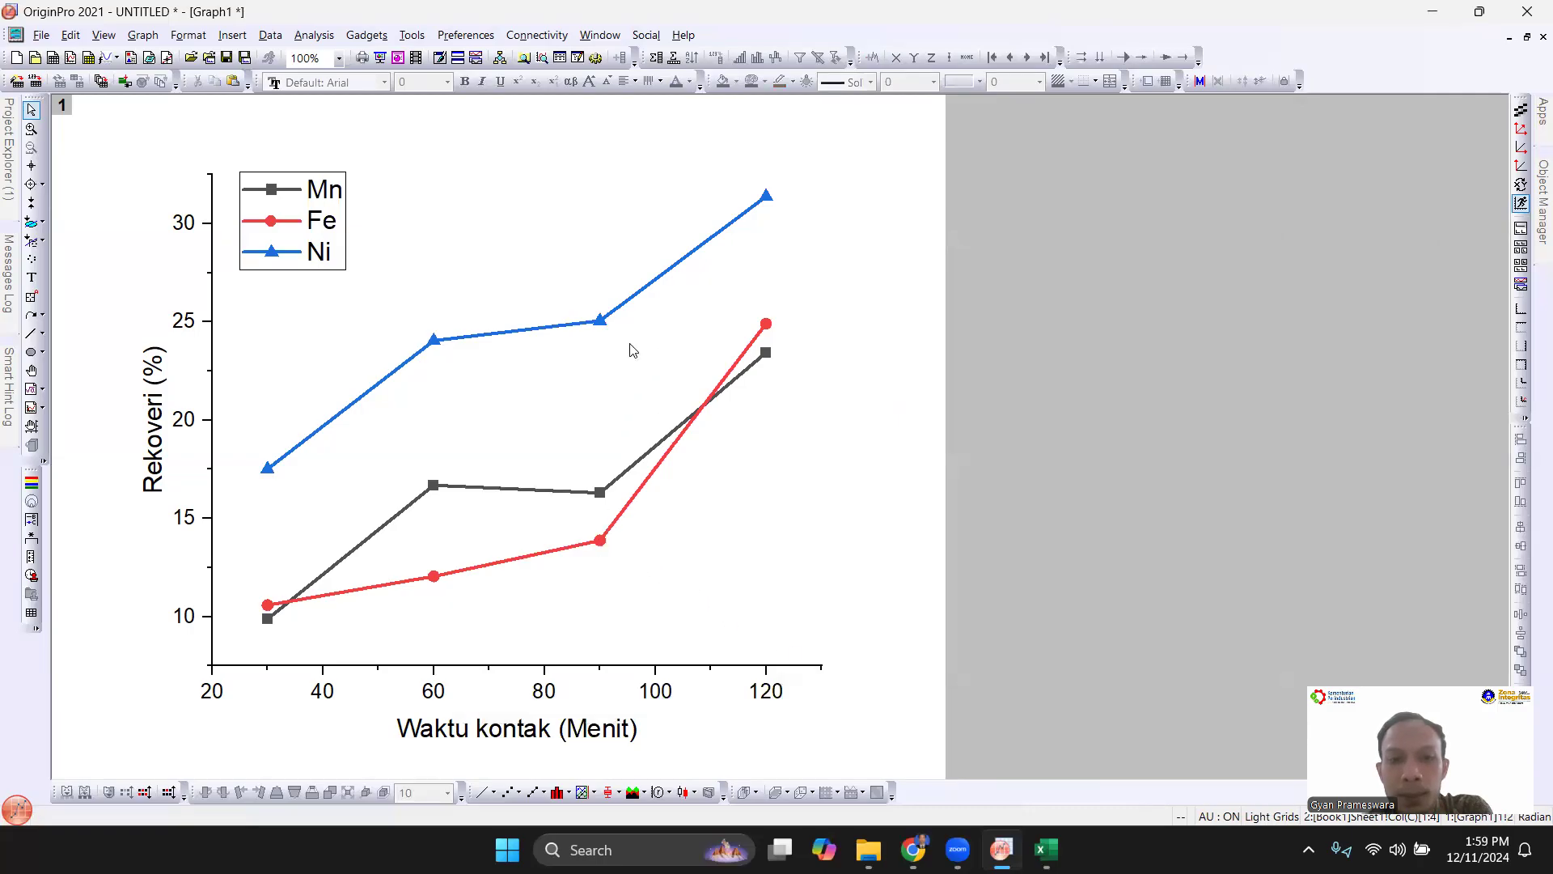
Change the Fe curve's symbols to open circles with a size of 15.
mouse_move(609, 538)
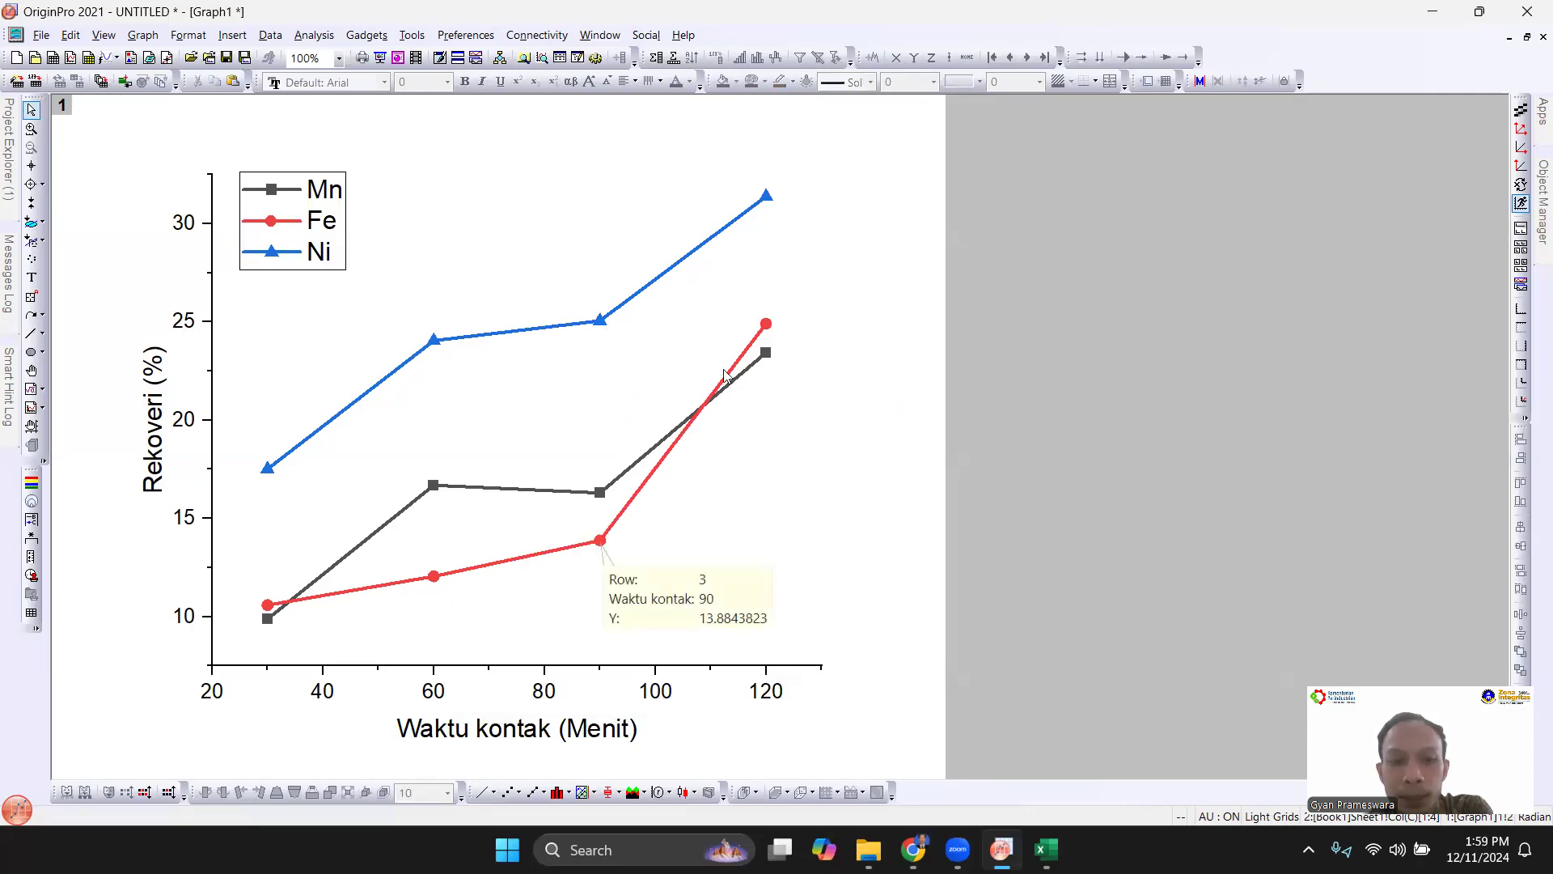
left_click(599, 542)
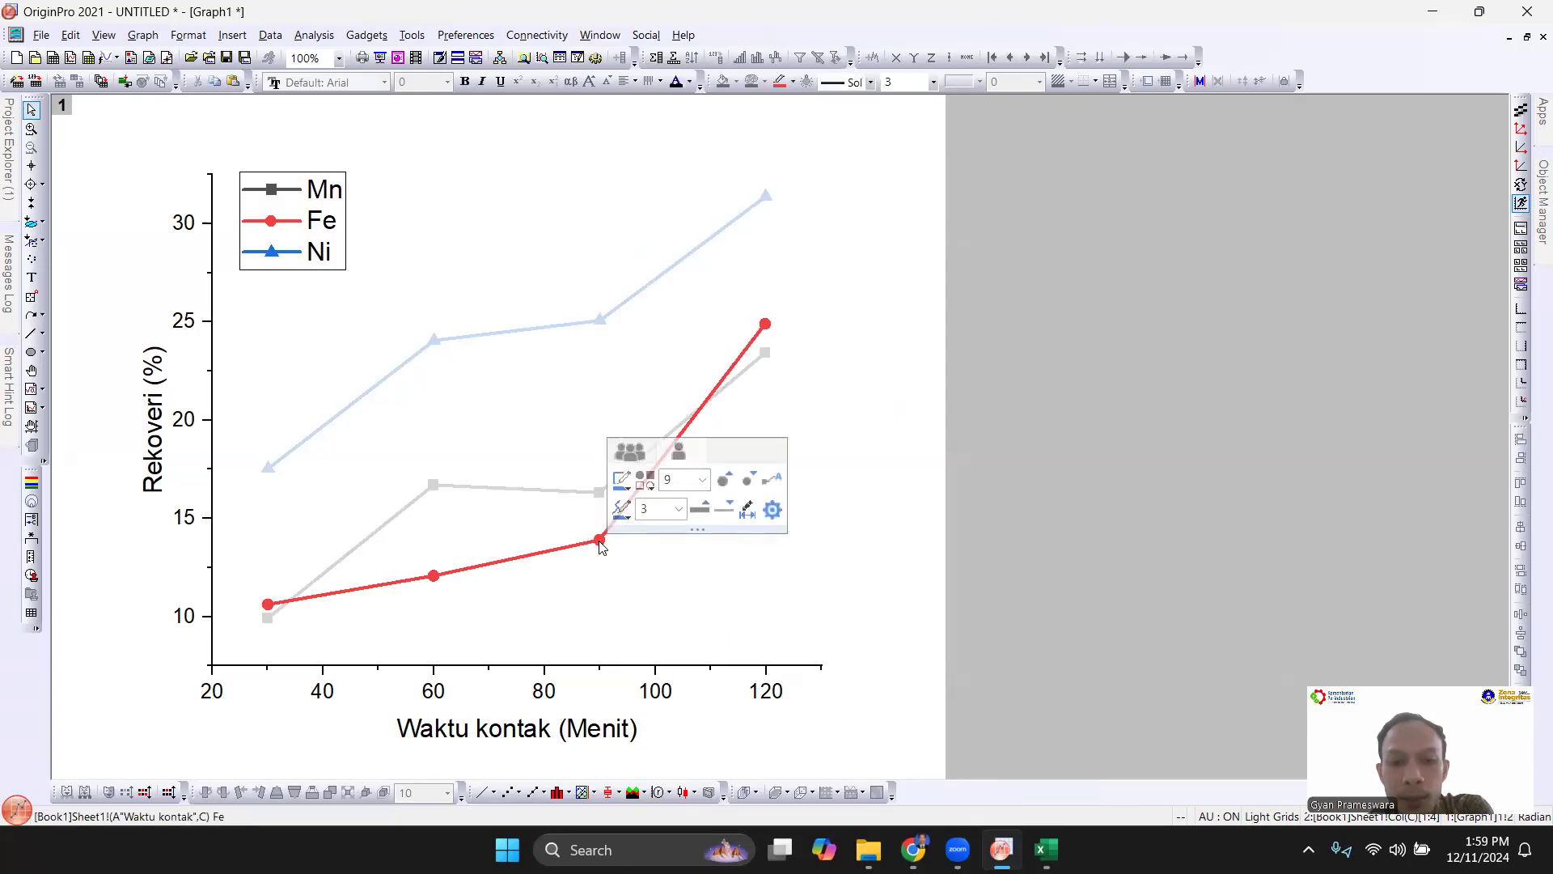
left_click(645, 482)
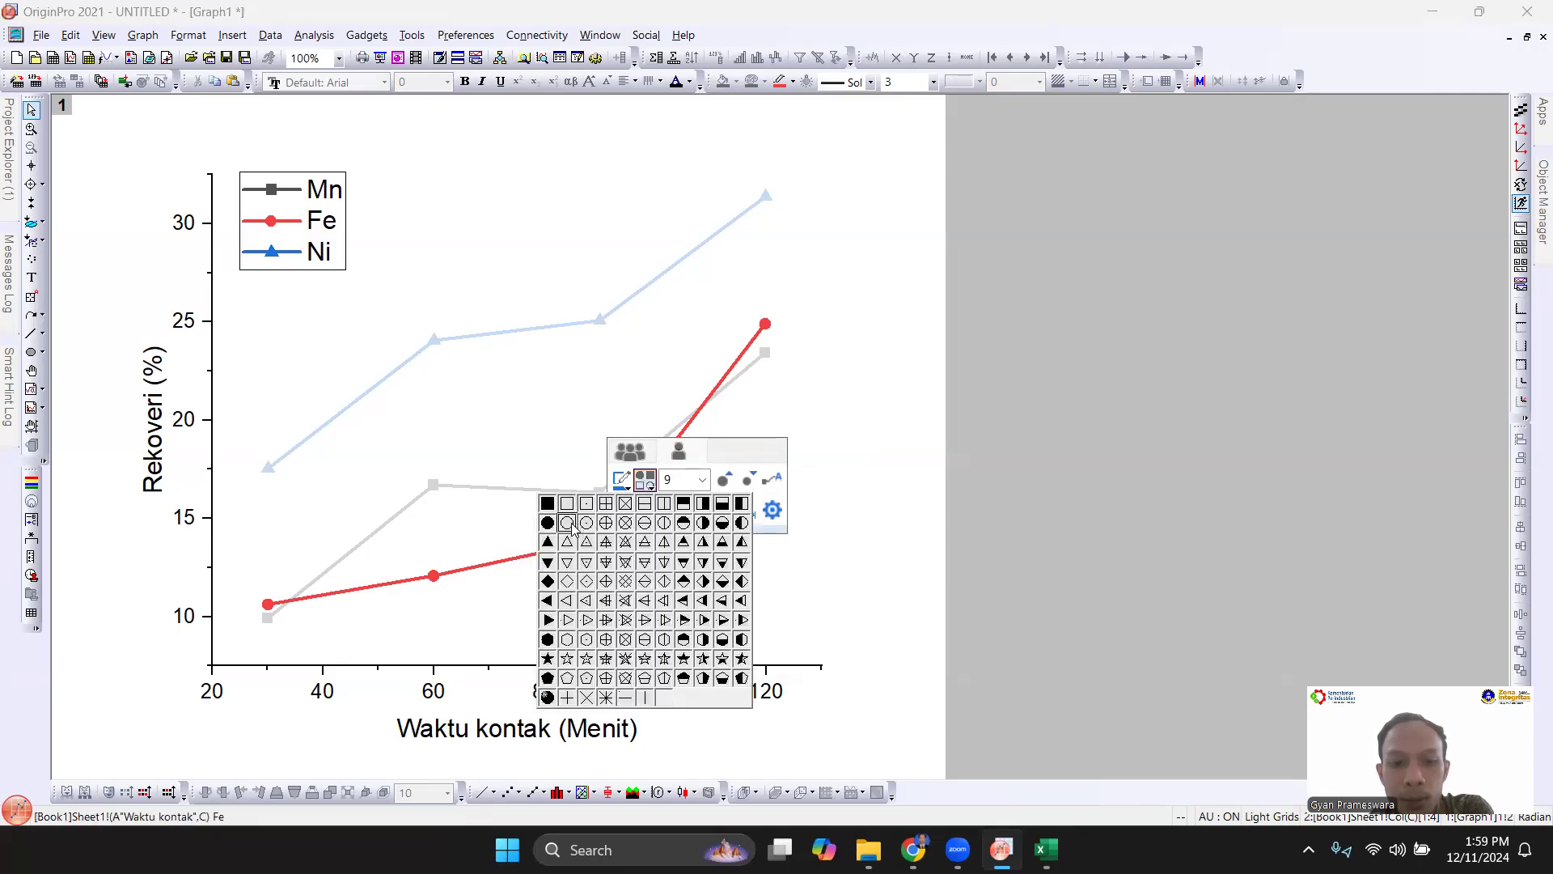
left_click(570, 524)
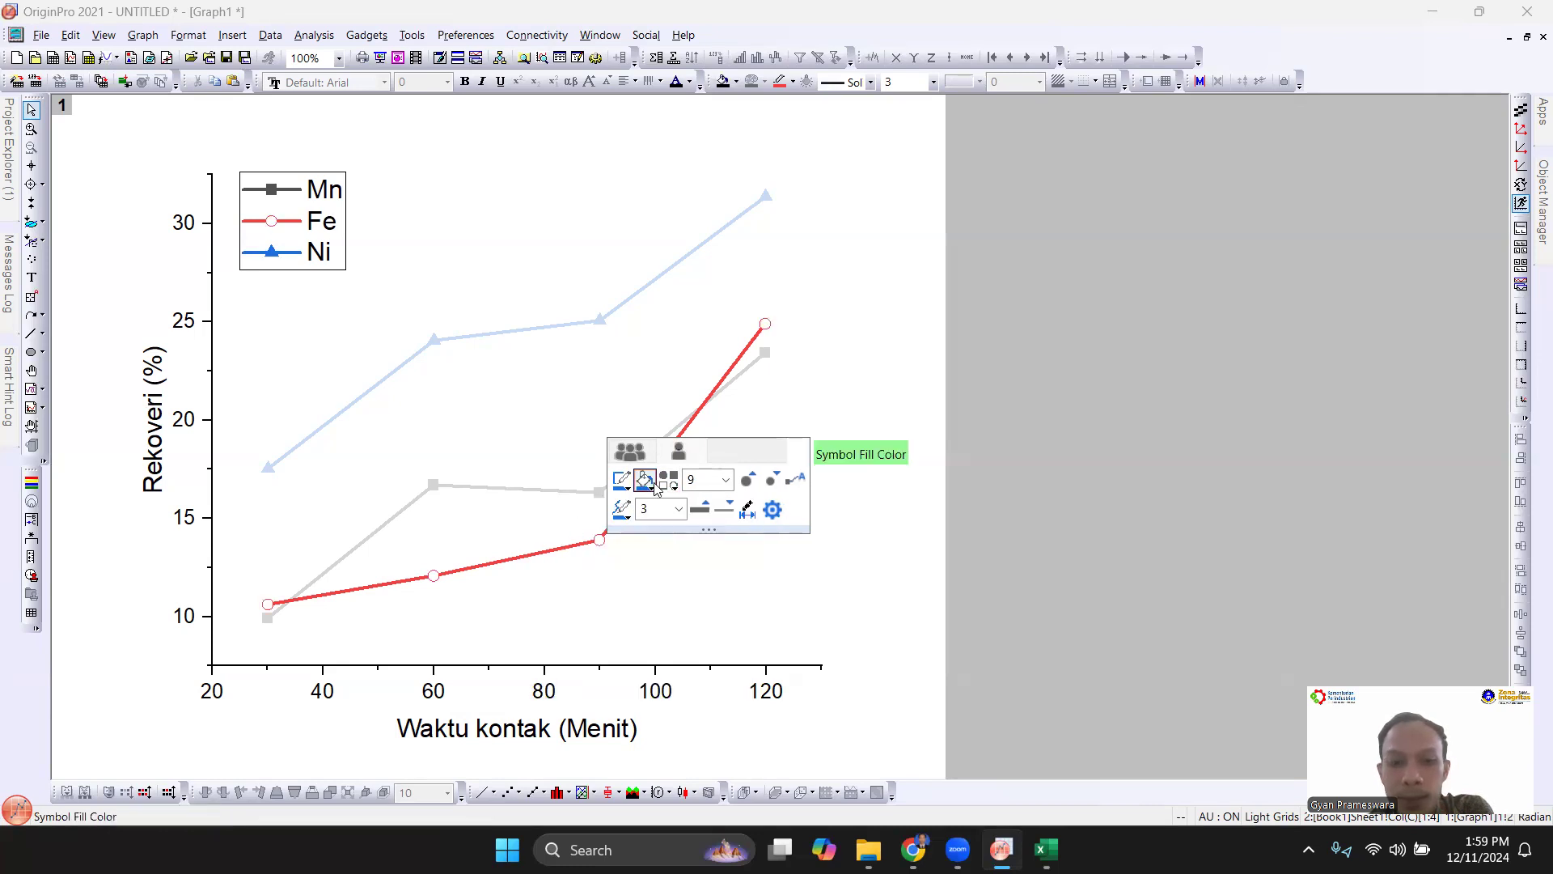
left_click(726, 482)
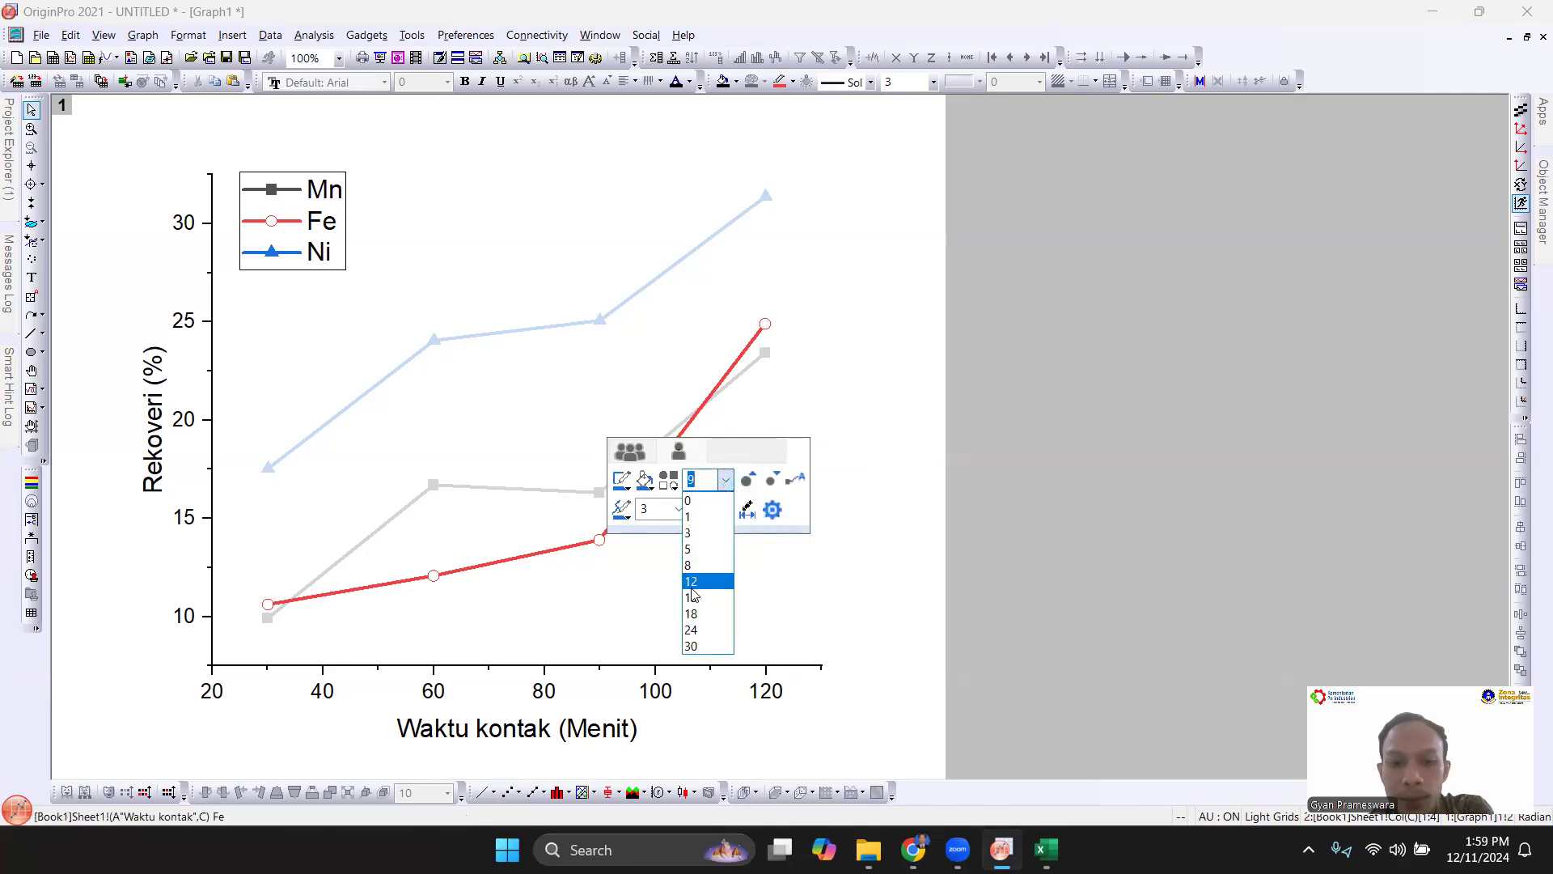
left_click(692, 599)
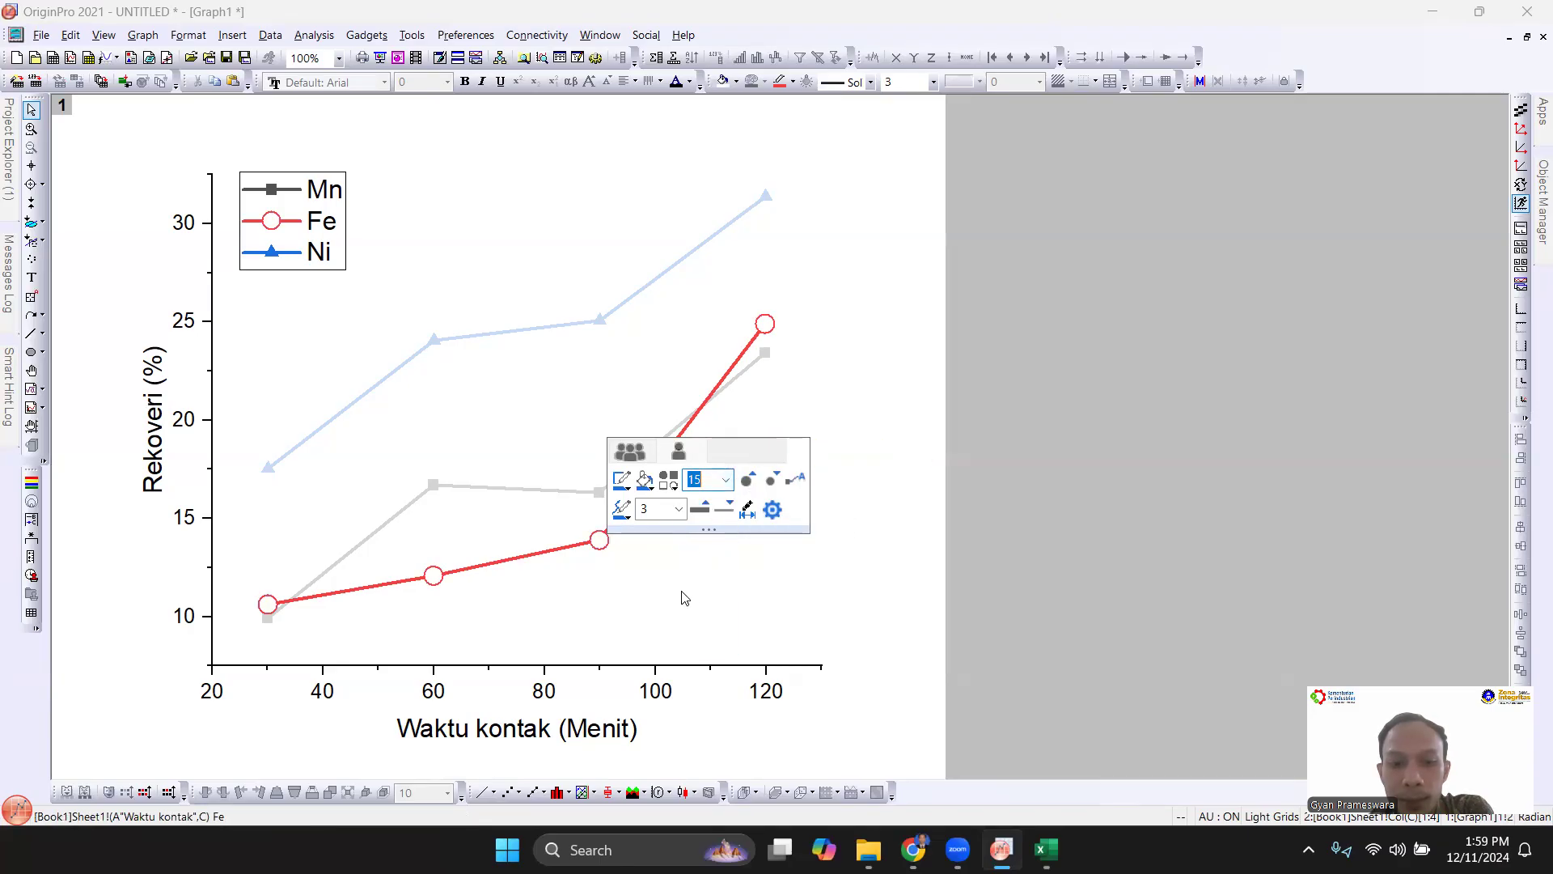
left_click(679, 596)
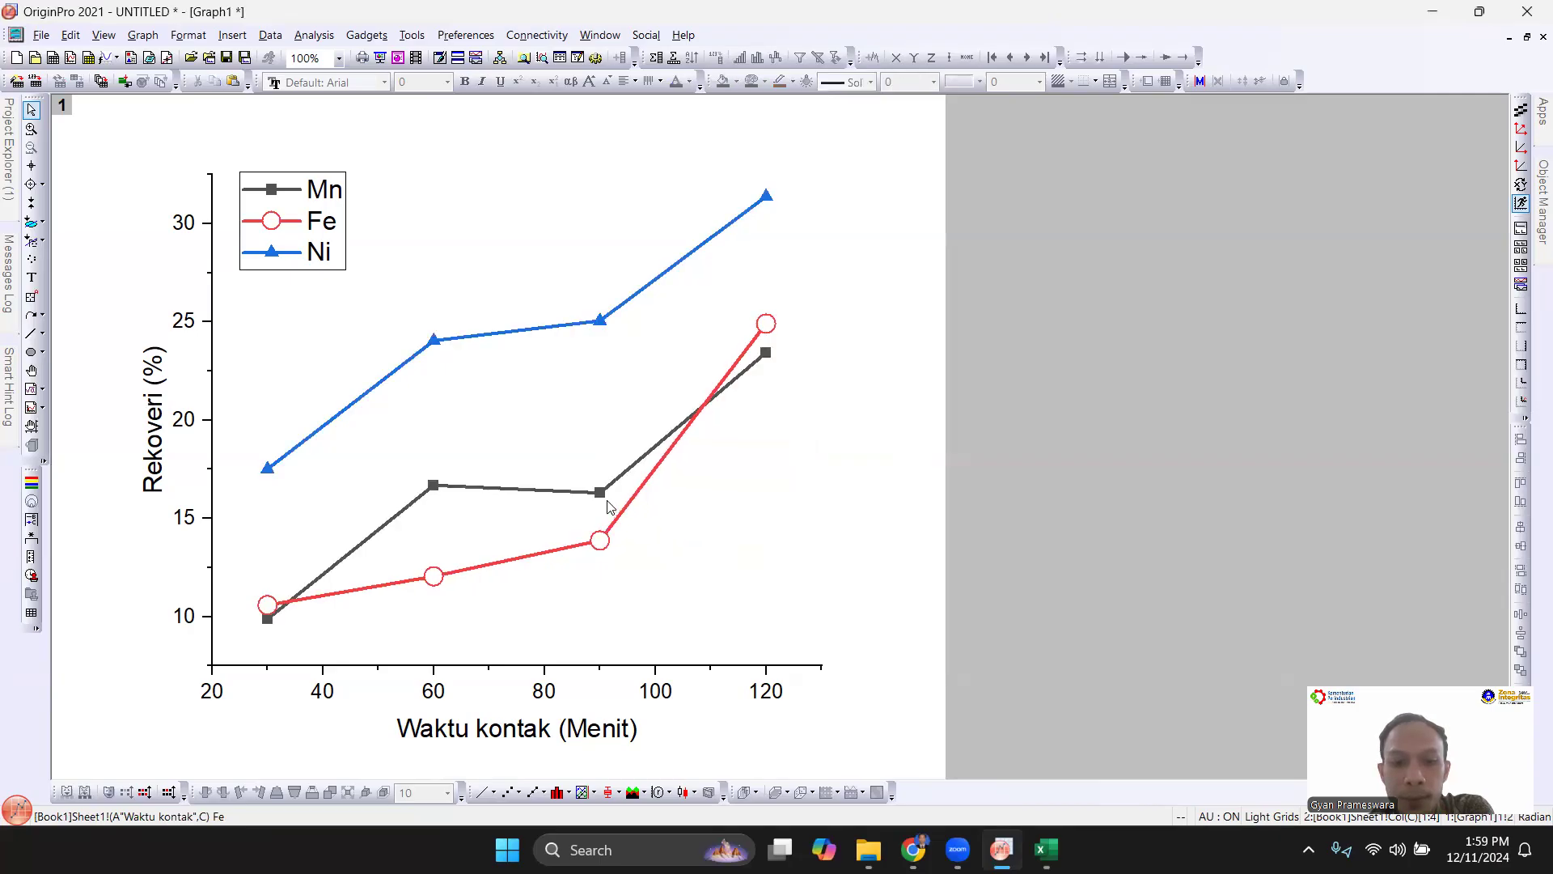
left_click(604, 542)
double_click(605, 544)
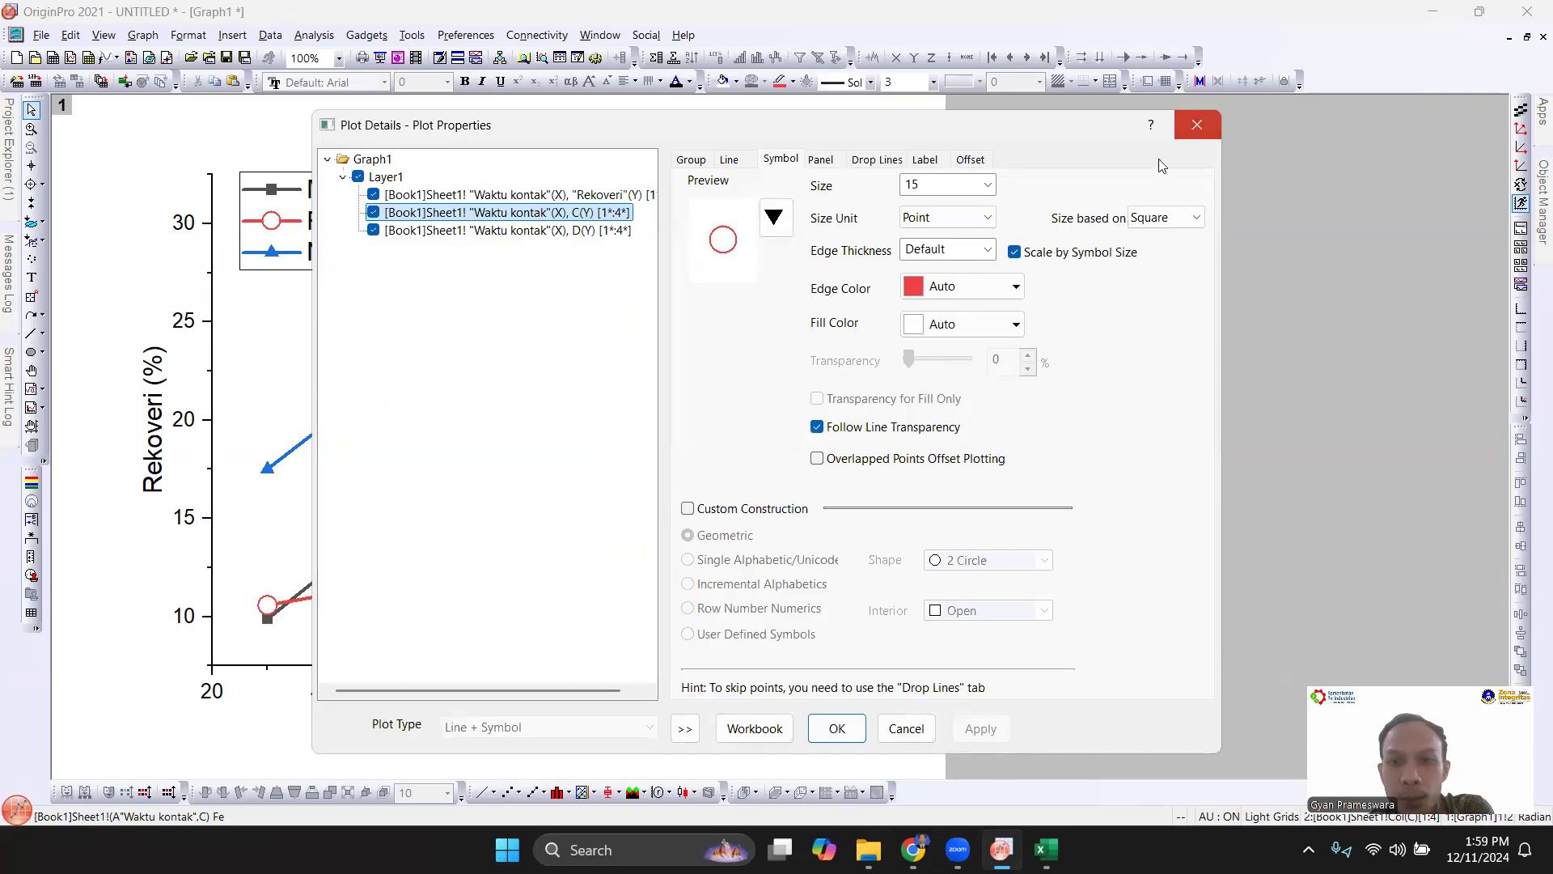
left_click(1197, 124)
Set the edge thickness of the Fe curve's circle symbols to 50.
mouse_move(603, 547)
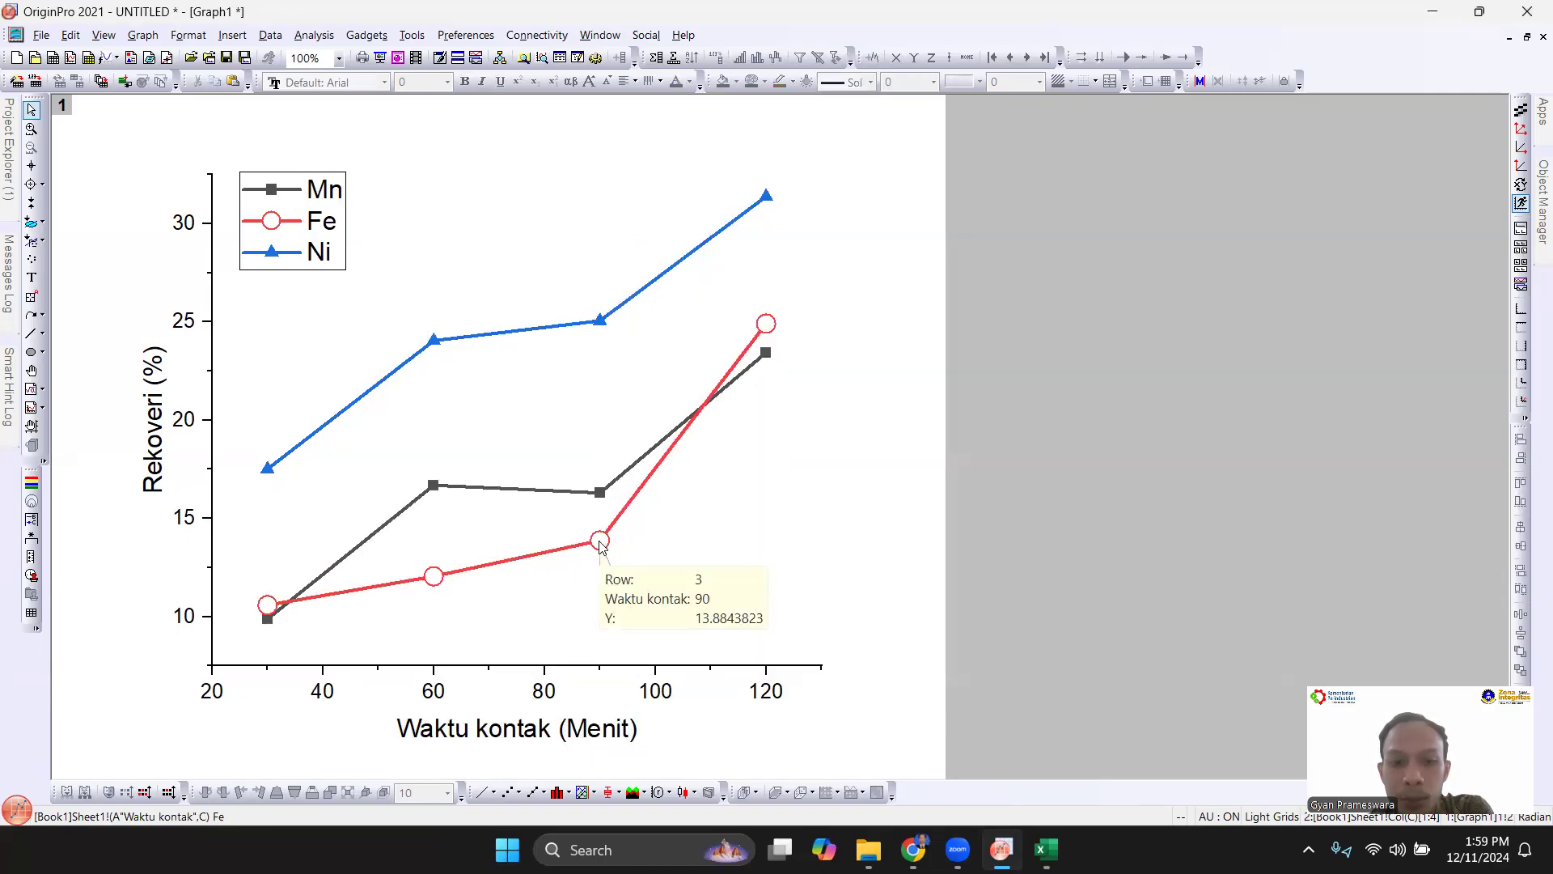
double_click(600, 543)
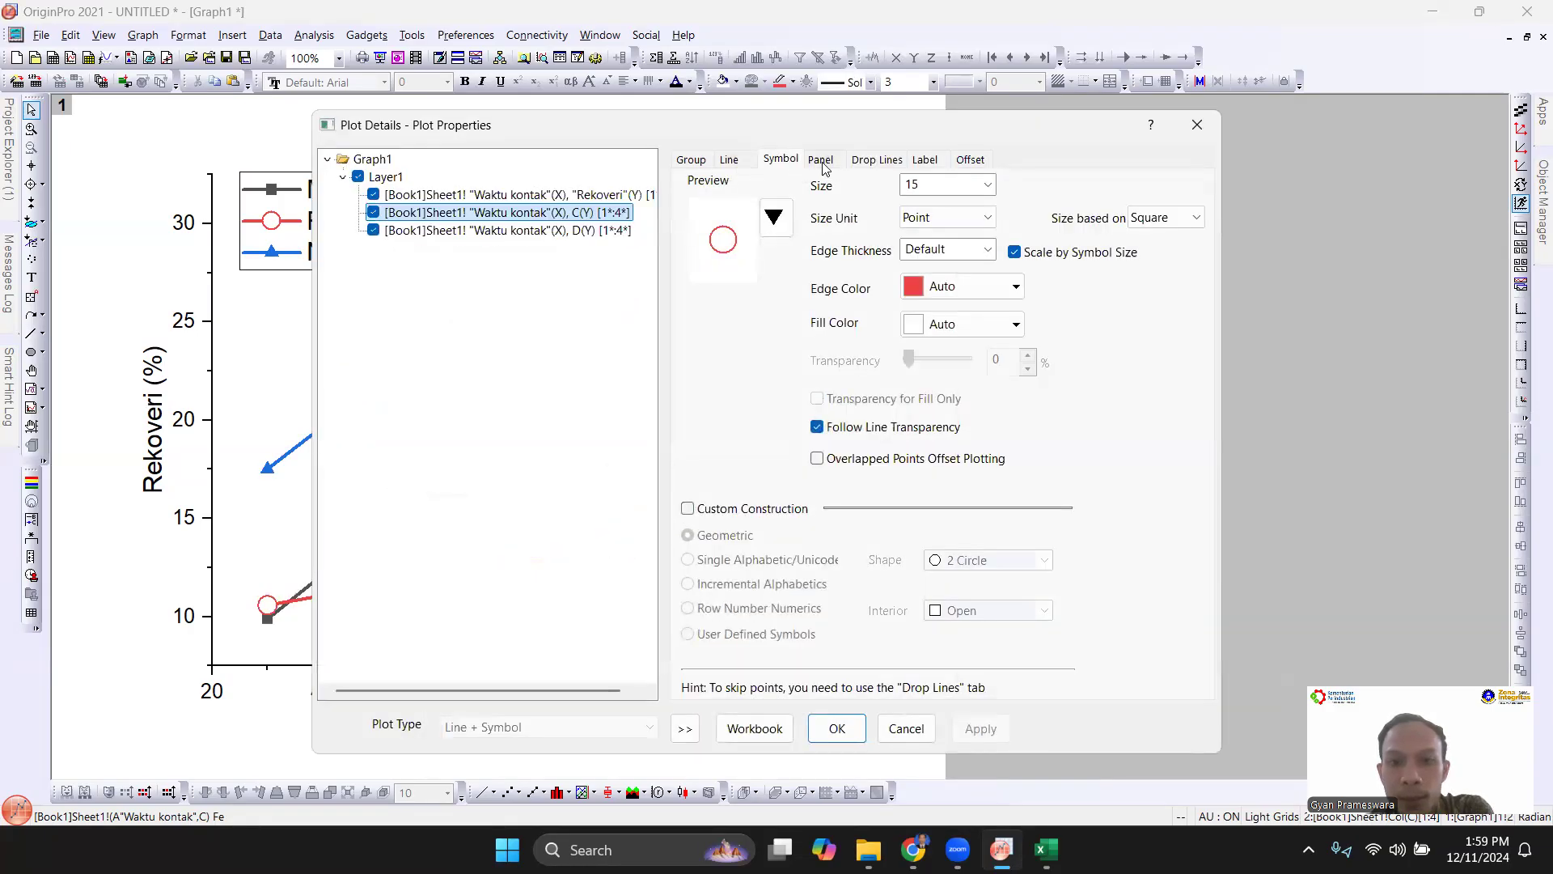
left_click(938, 249)
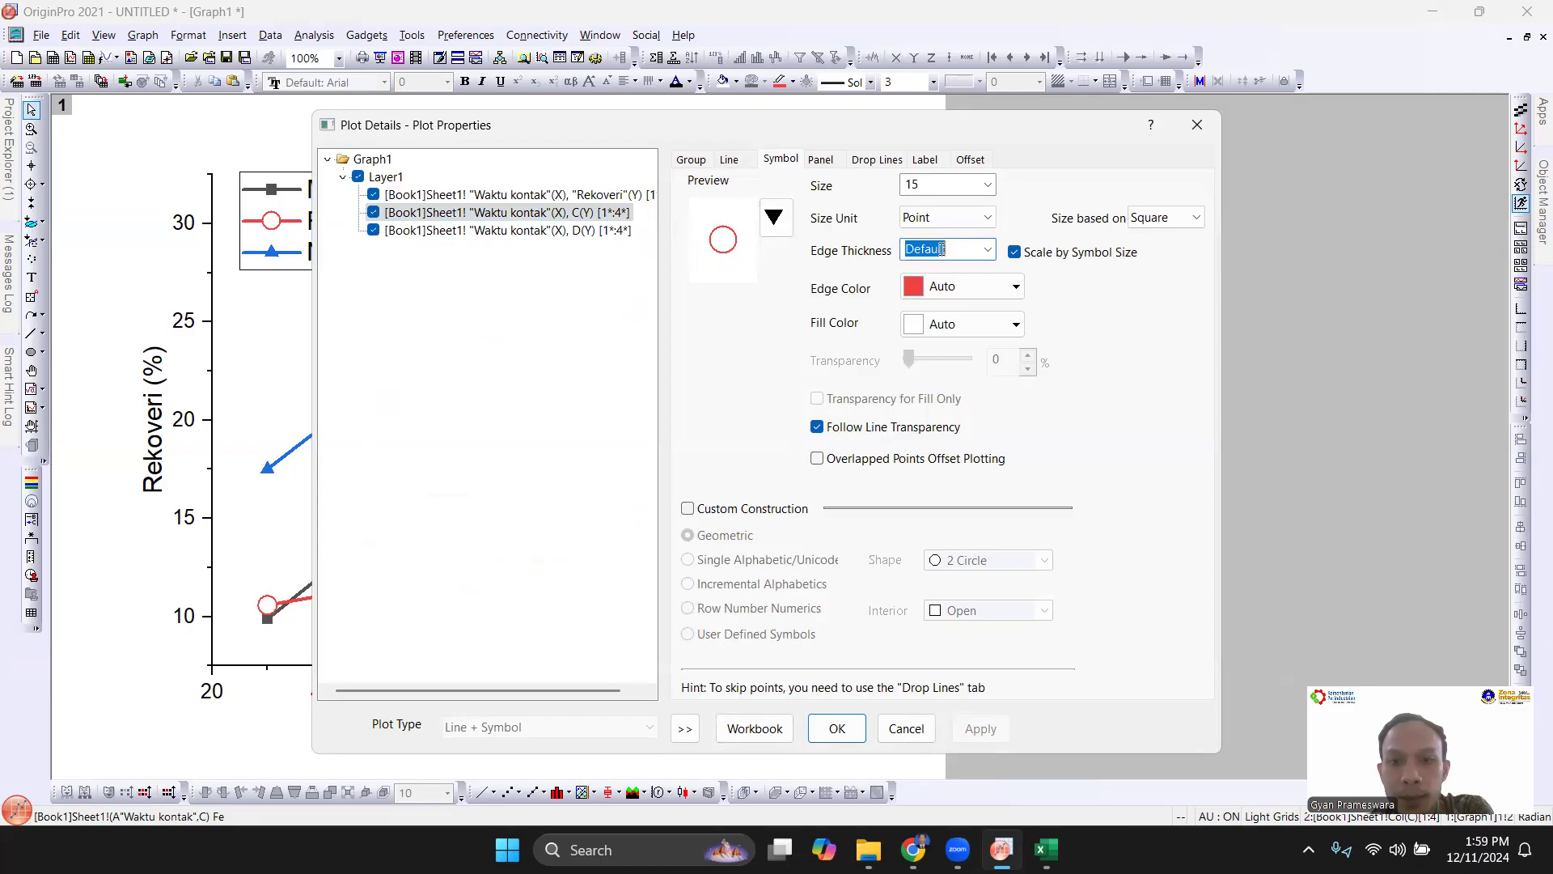
type("50")
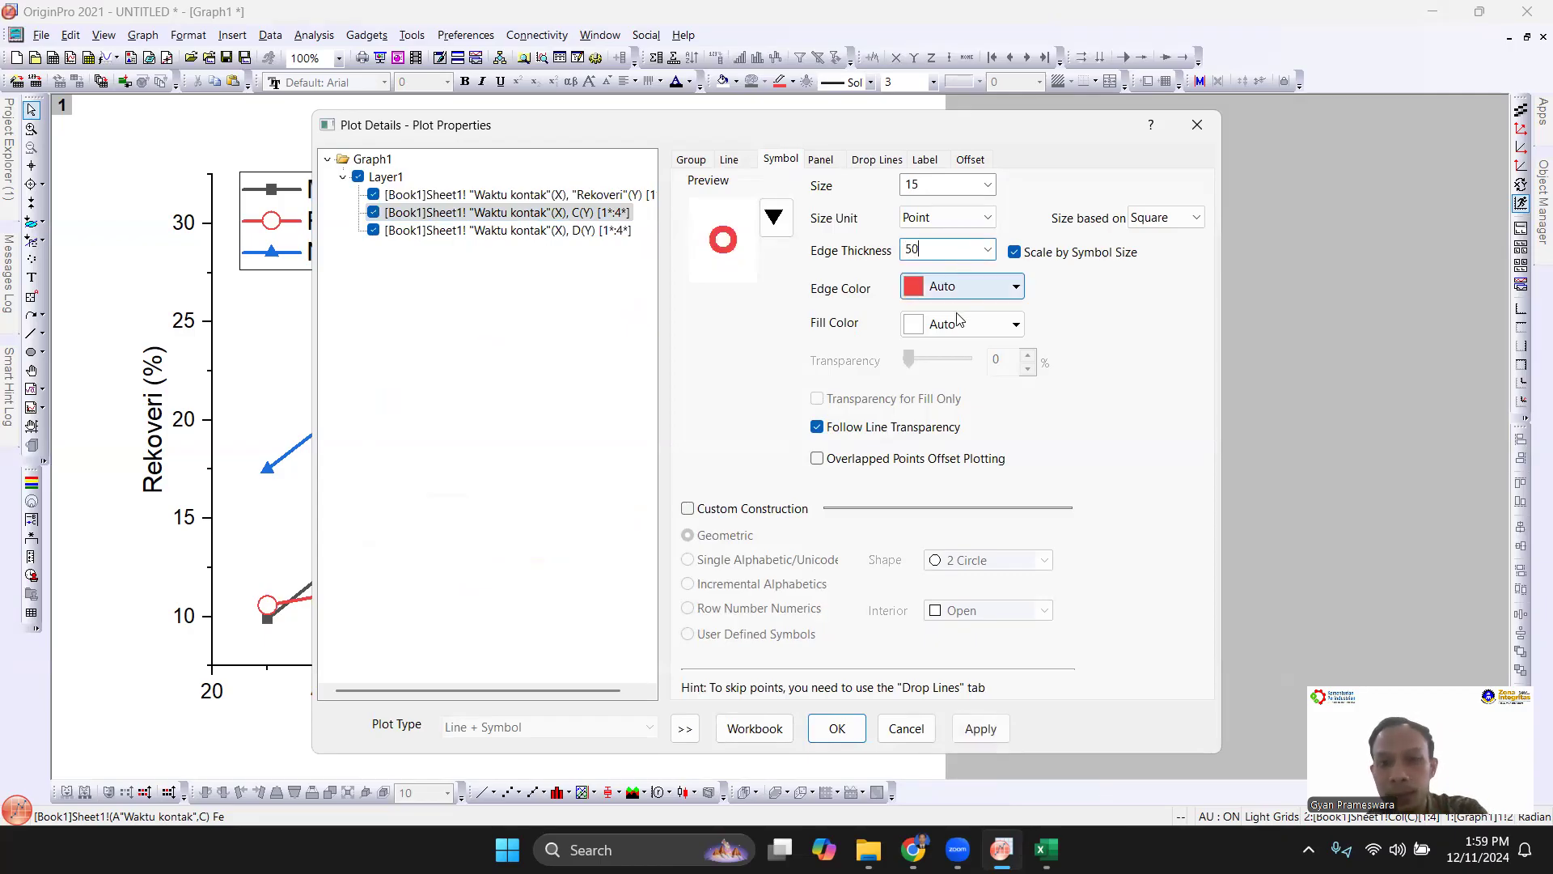
left_click(836, 728)
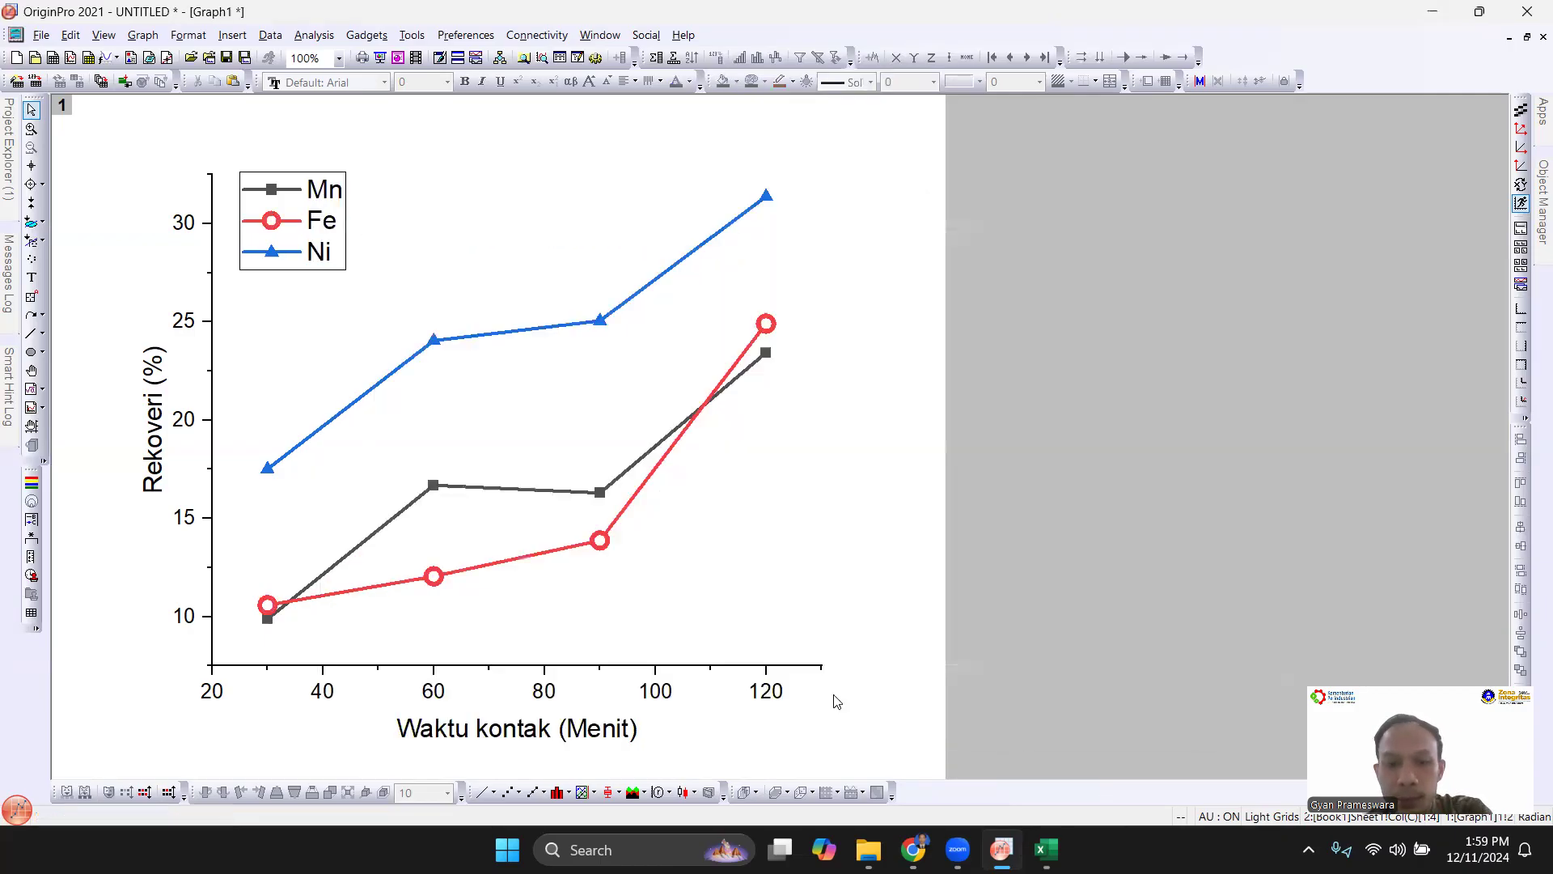
left_click(777, 573)
left_click(909, 587)
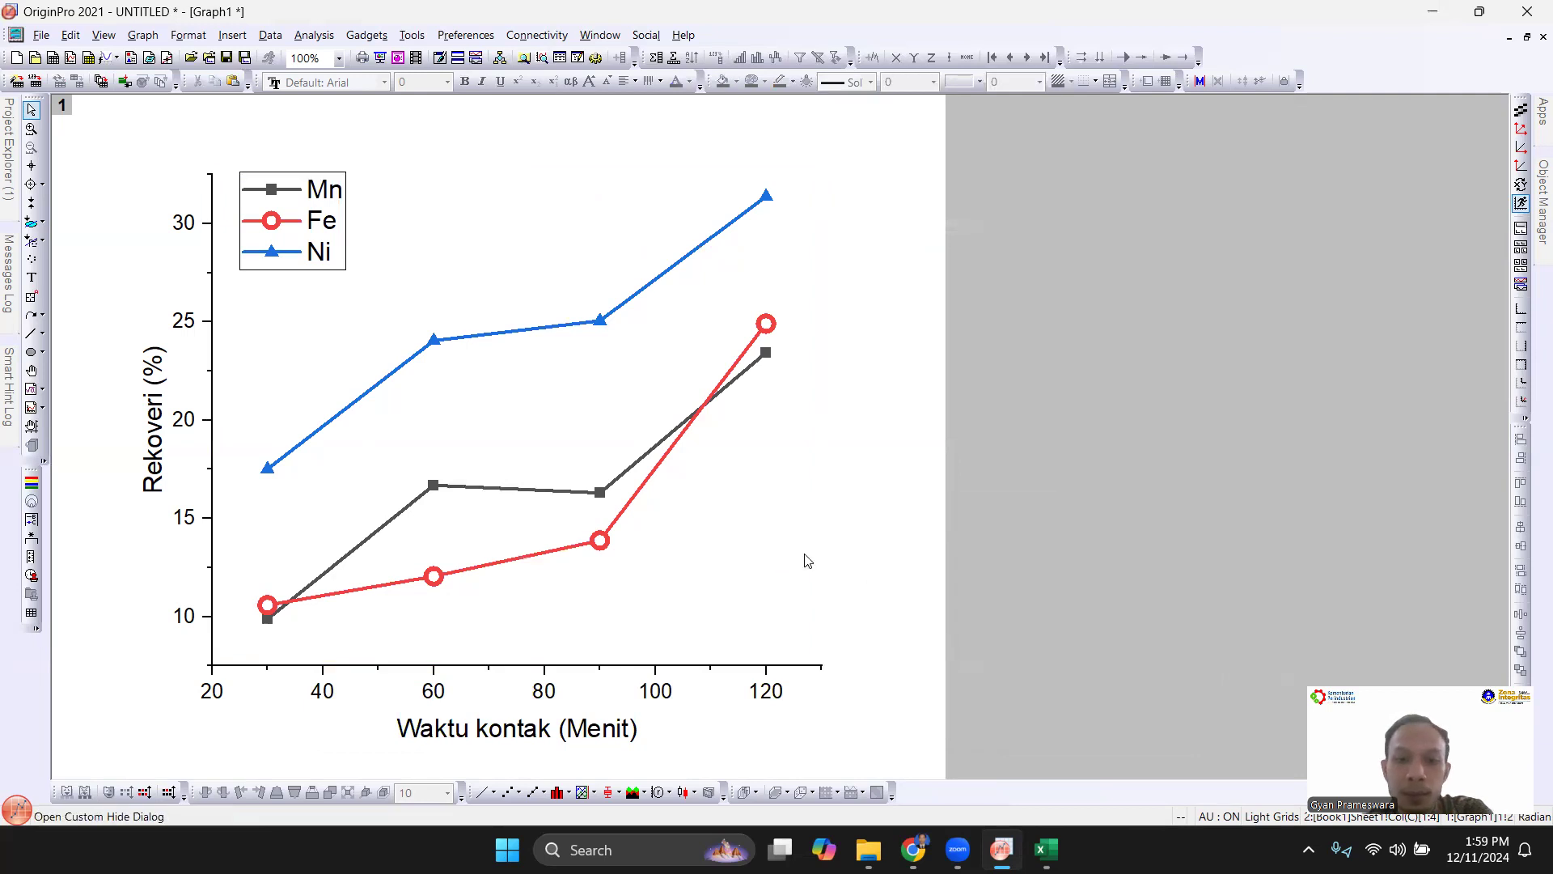
left_click(603, 494)
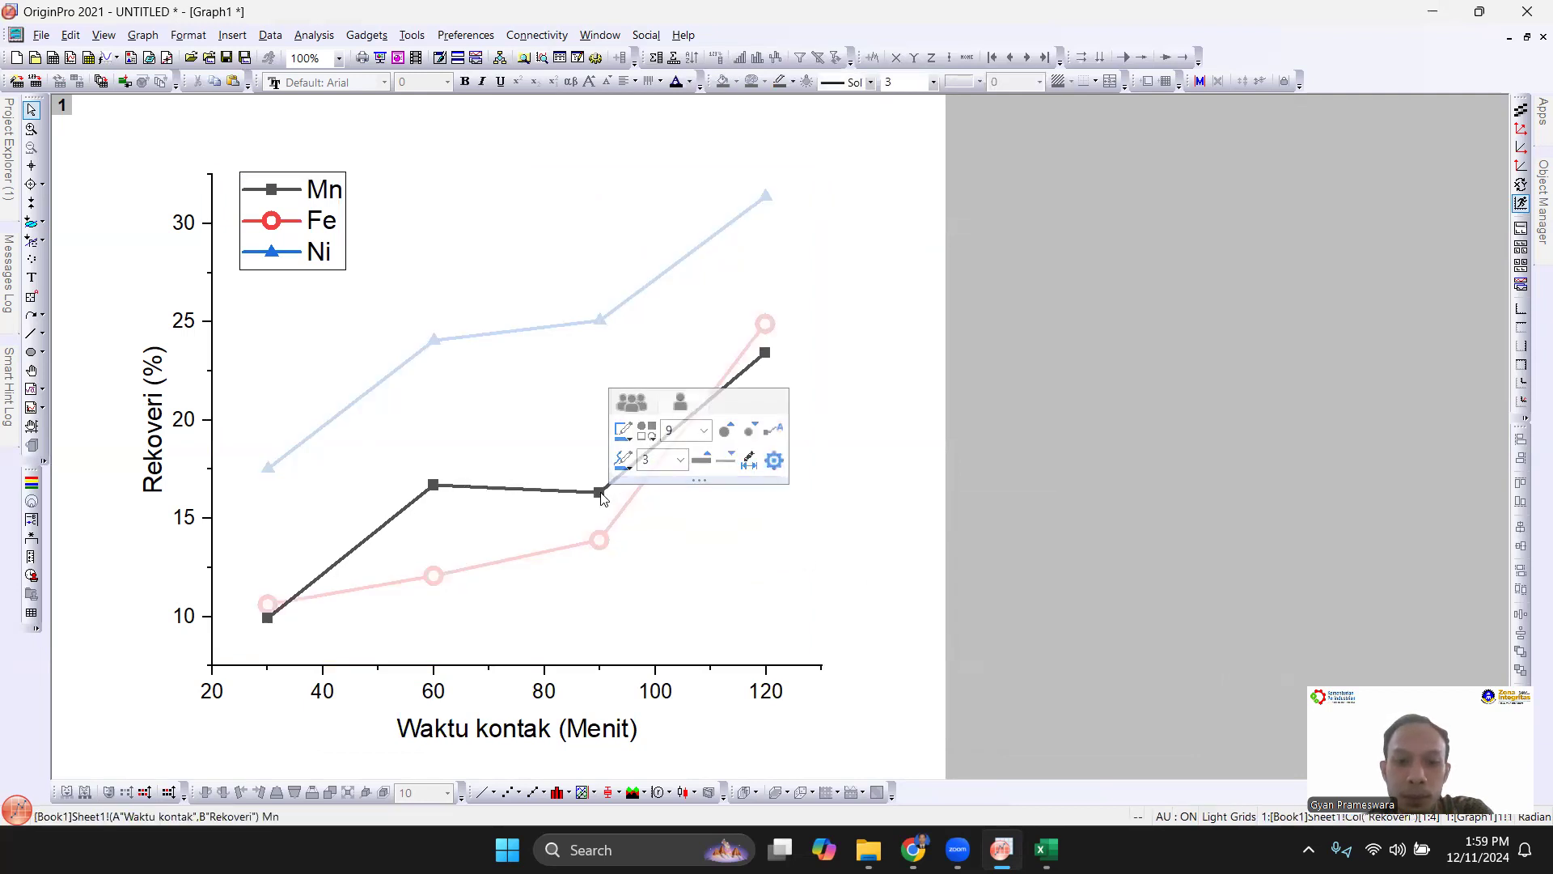
double_click(603, 493)
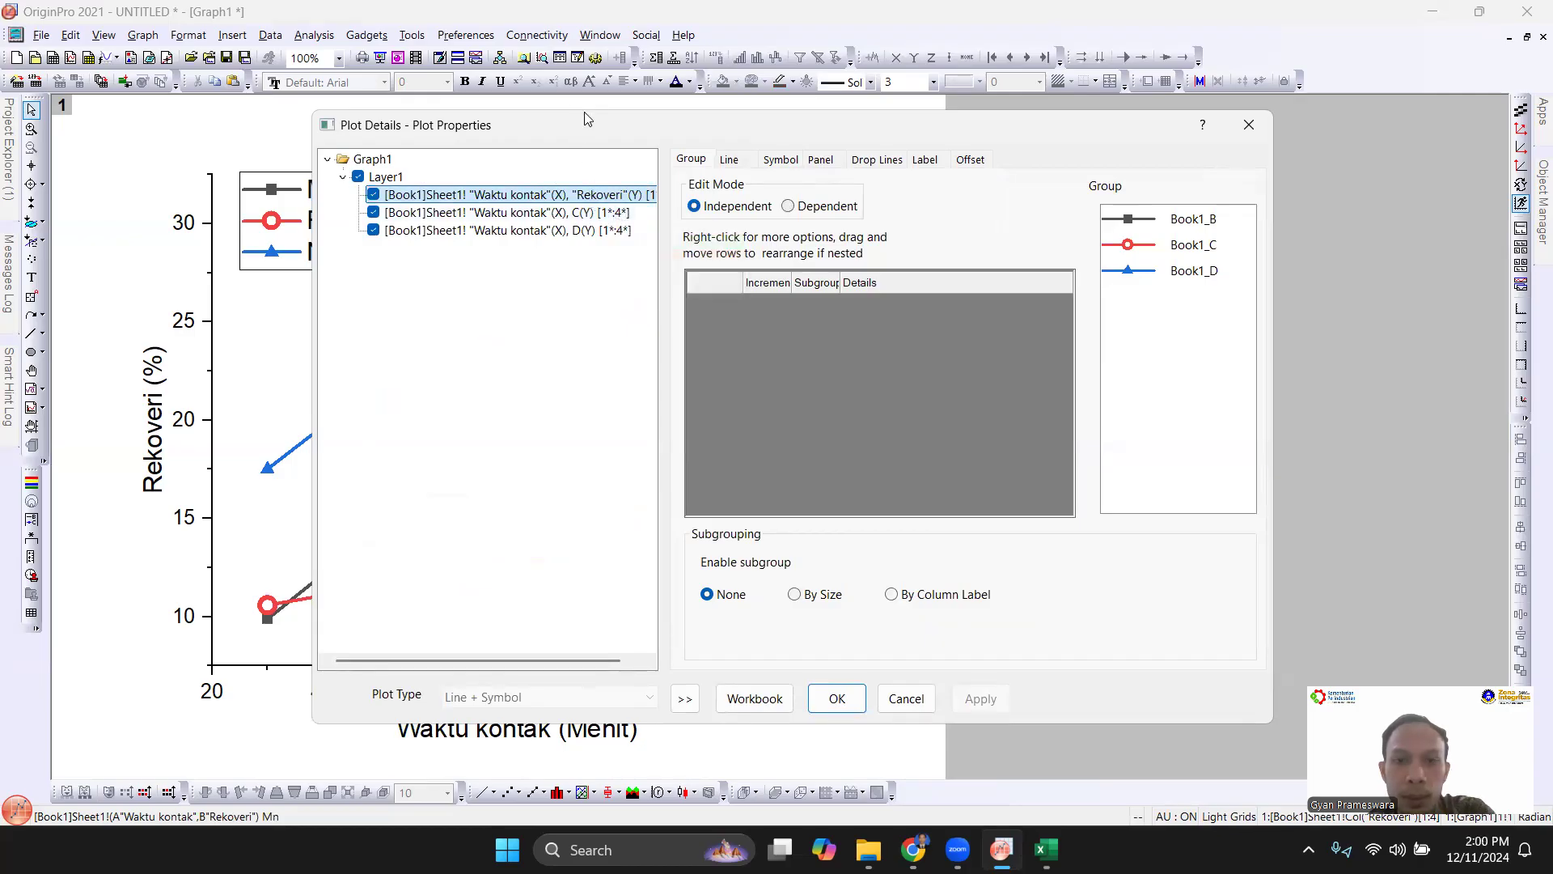
left_click(1249, 128)
Change the Mn curve's symbols to open squares with a size of 12 and an edge thickness of 50.
left_click(603, 496)
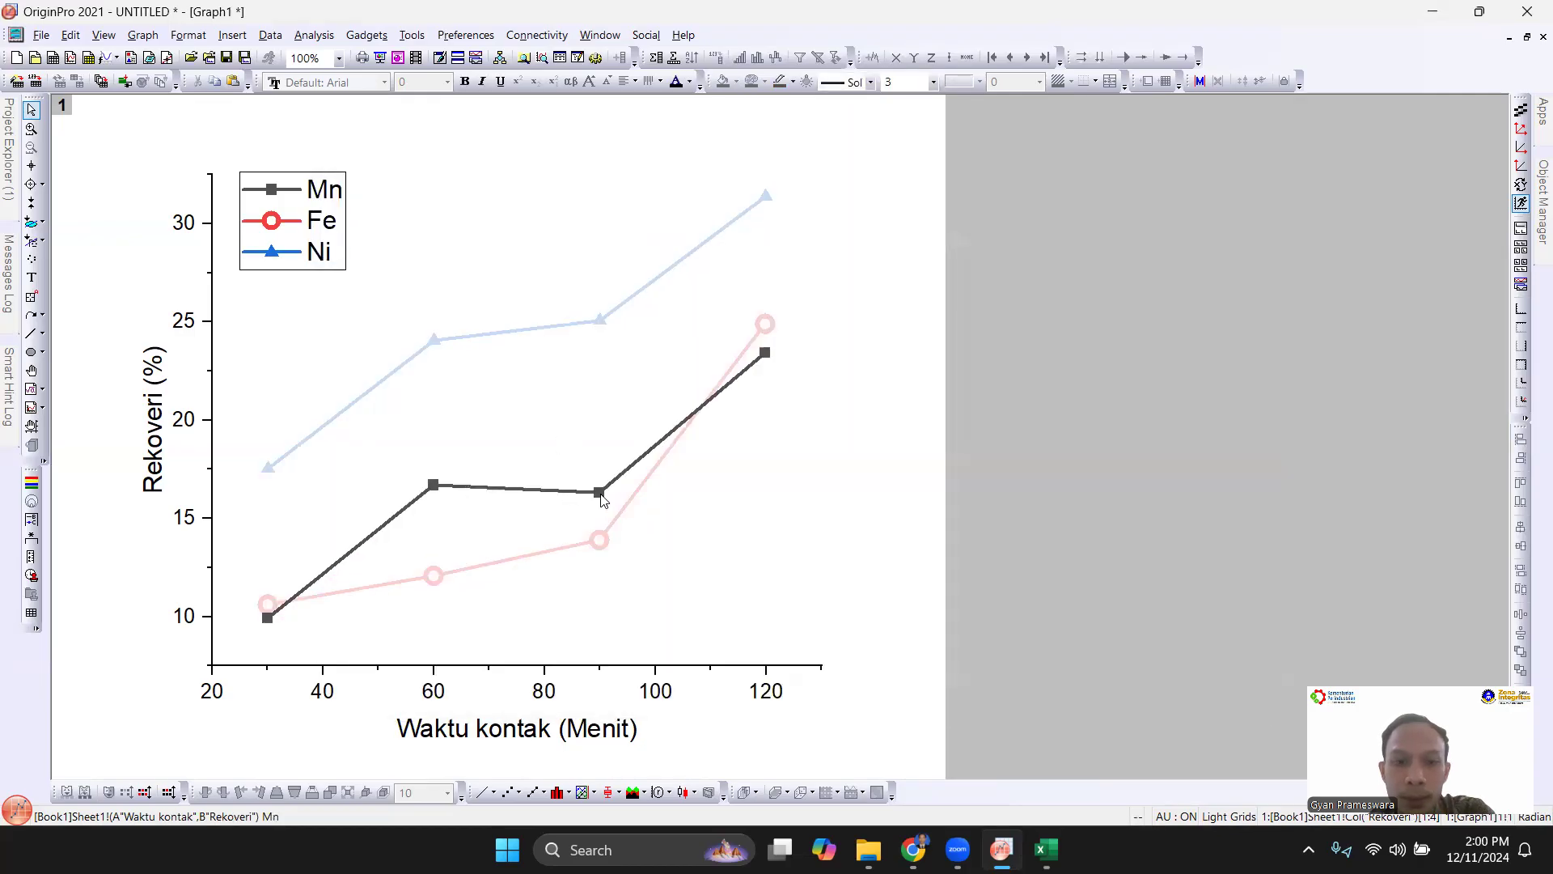
double_click(602, 495)
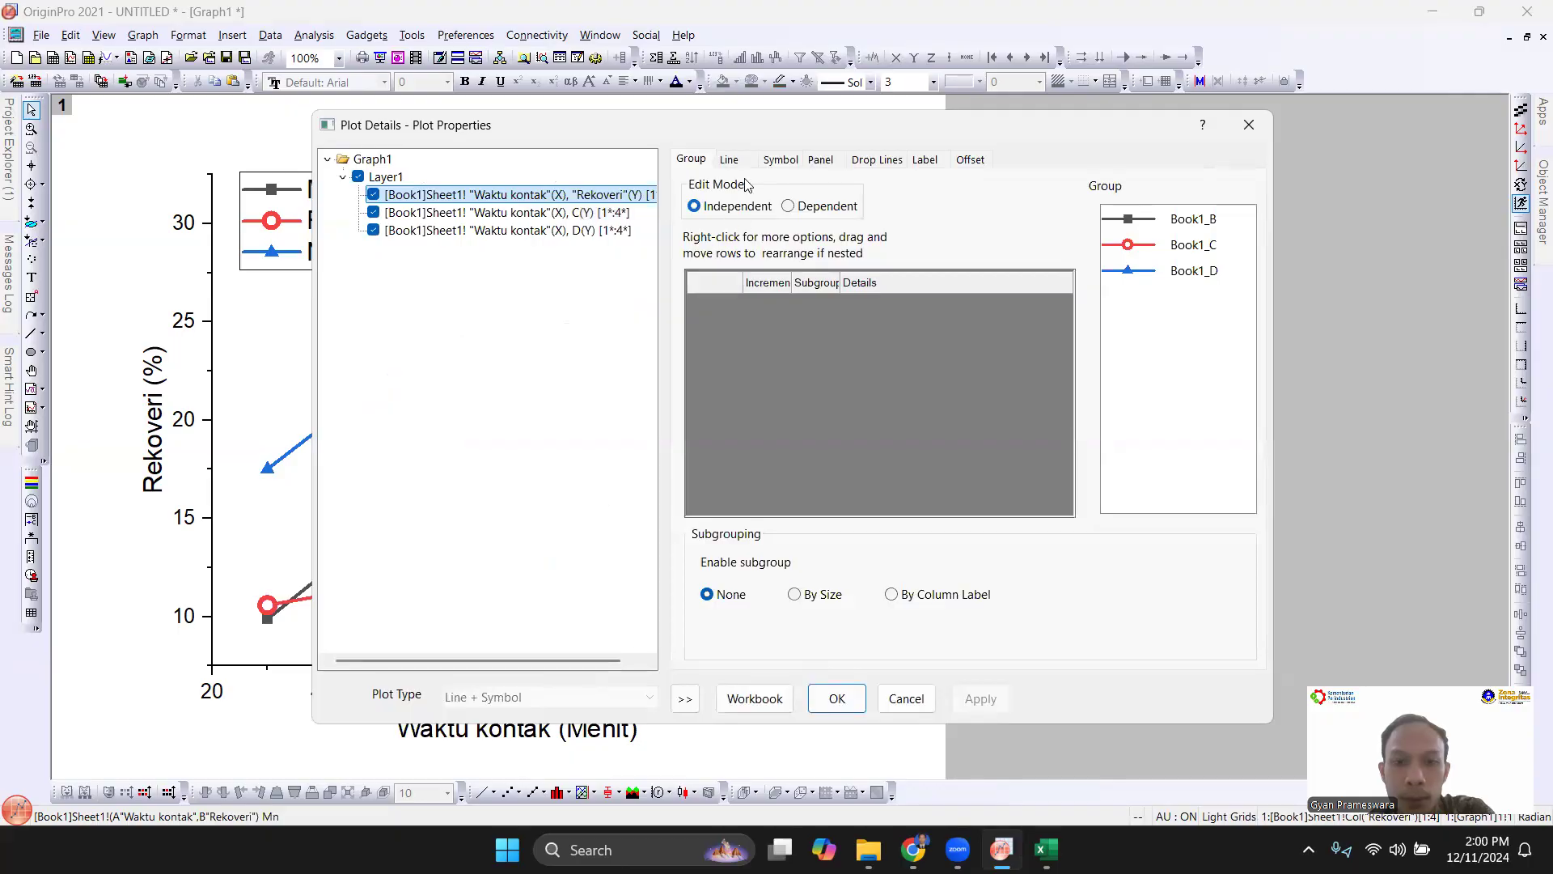
left_click(778, 168)
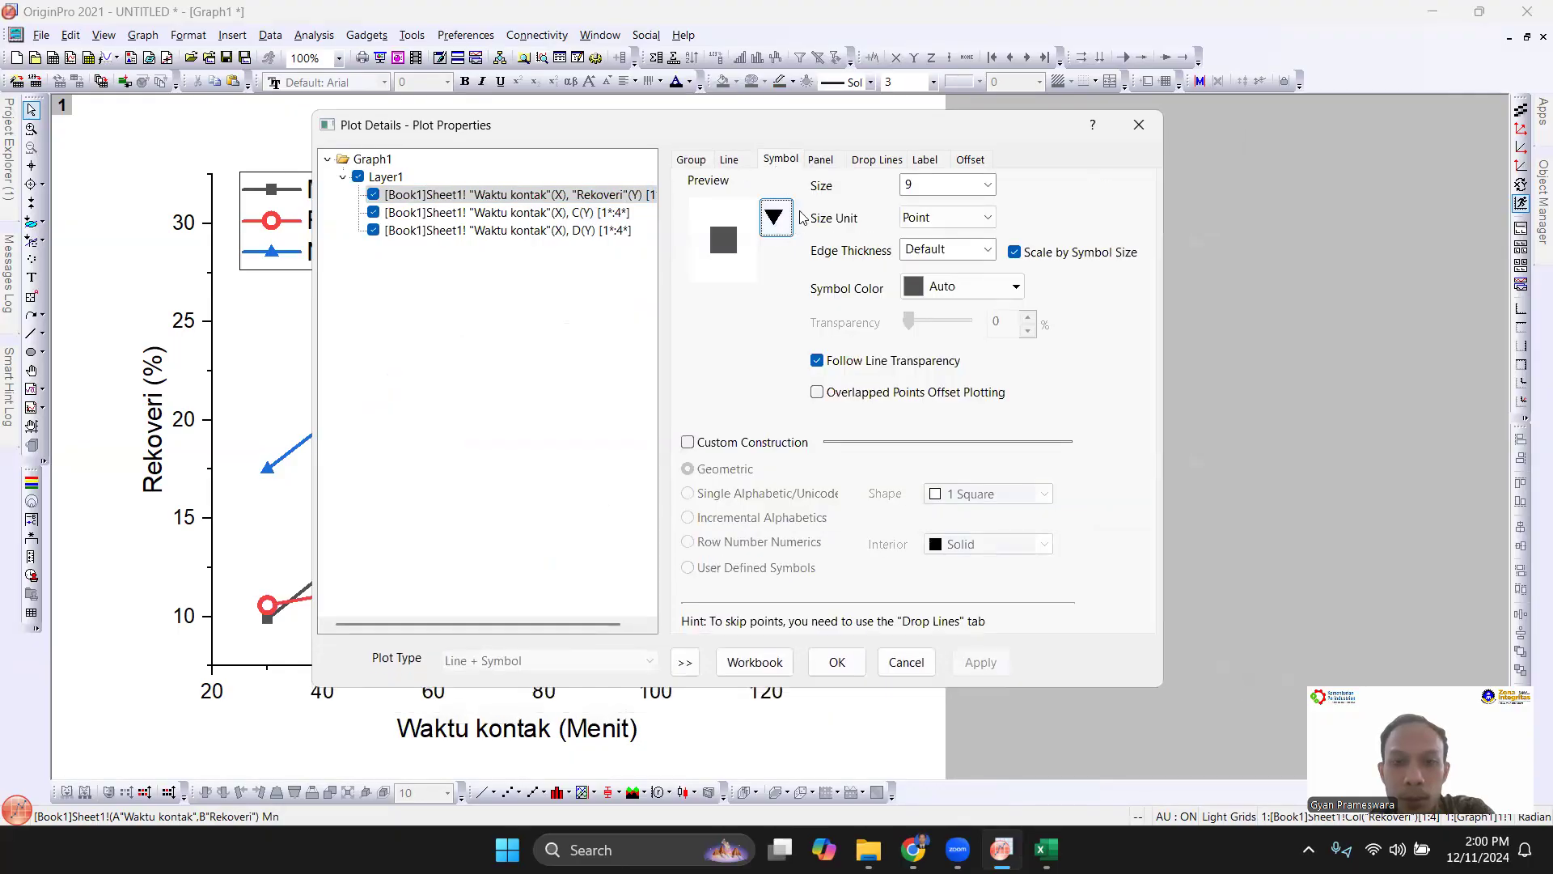
left_click_drag(925, 139, 1120, 180)
double_click(1131, 225)
type("12")
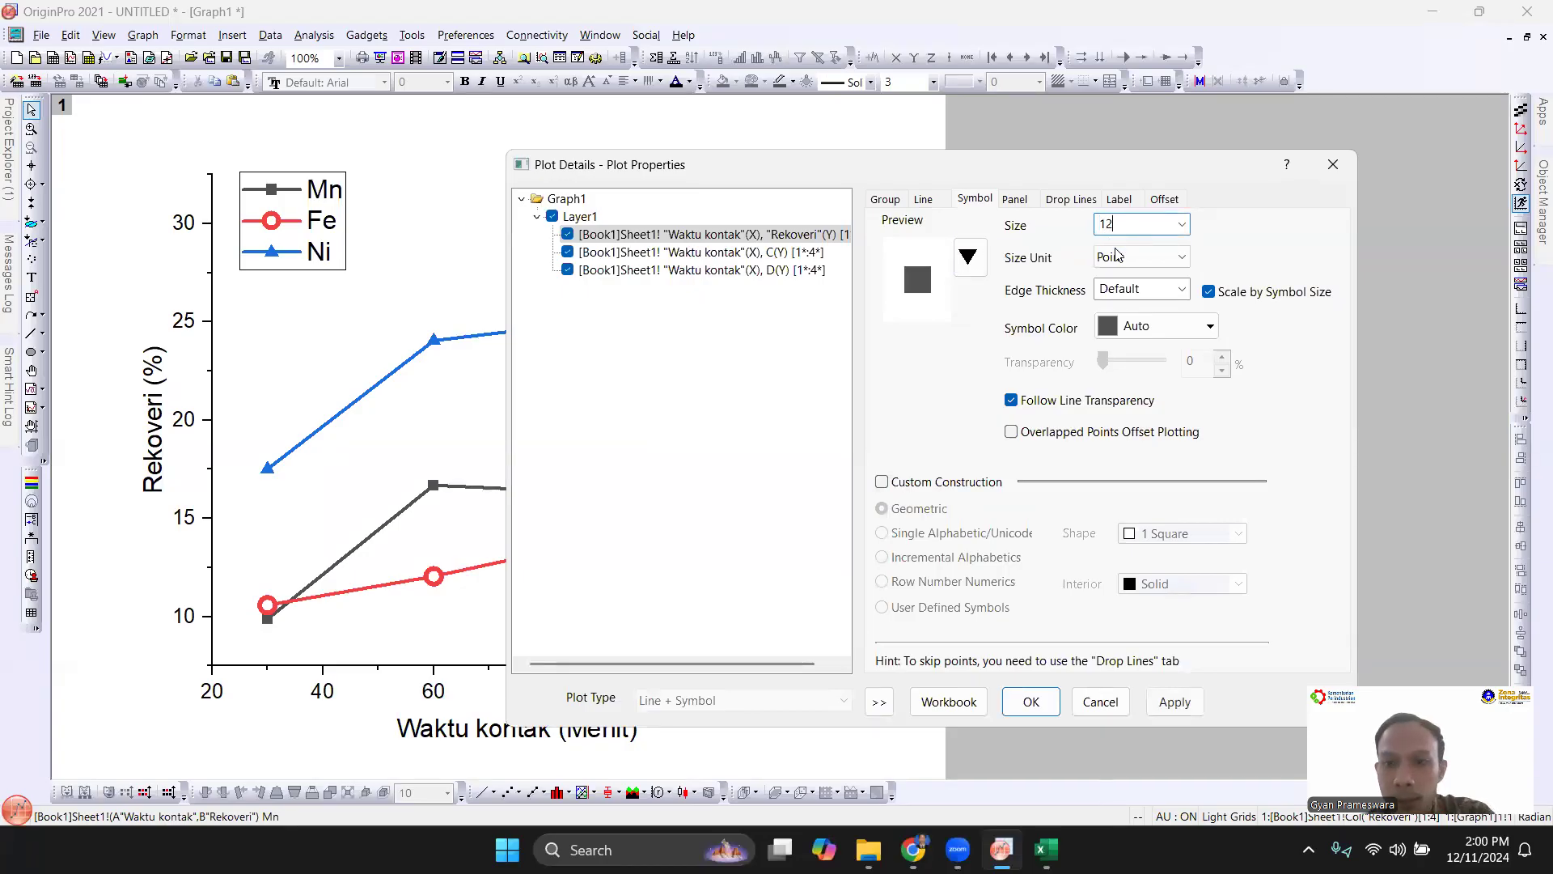
left_click(966, 268)
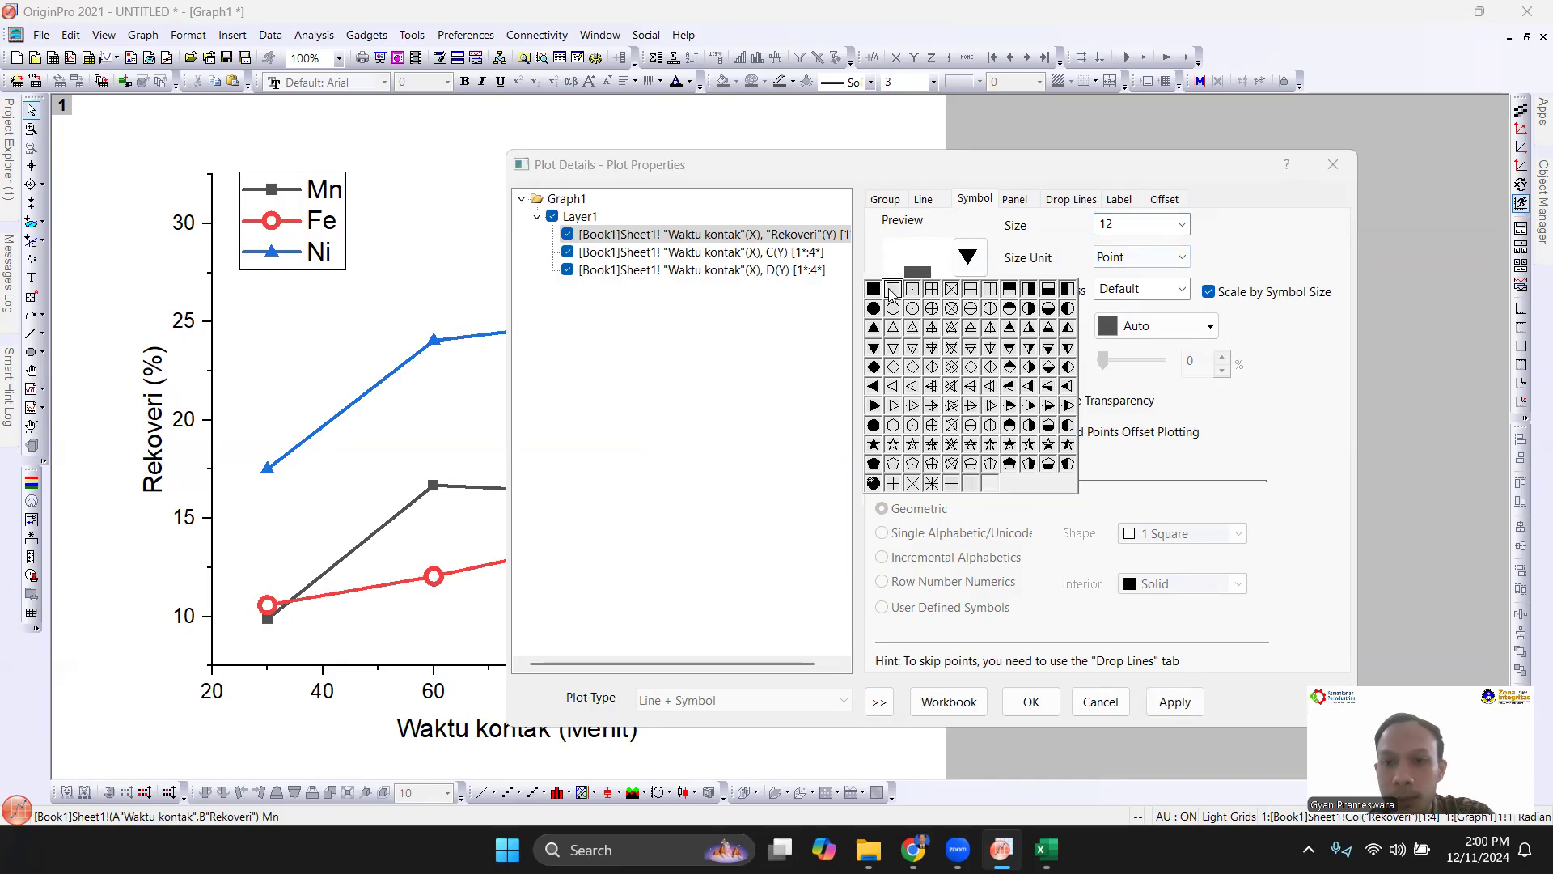
left_click(891, 290)
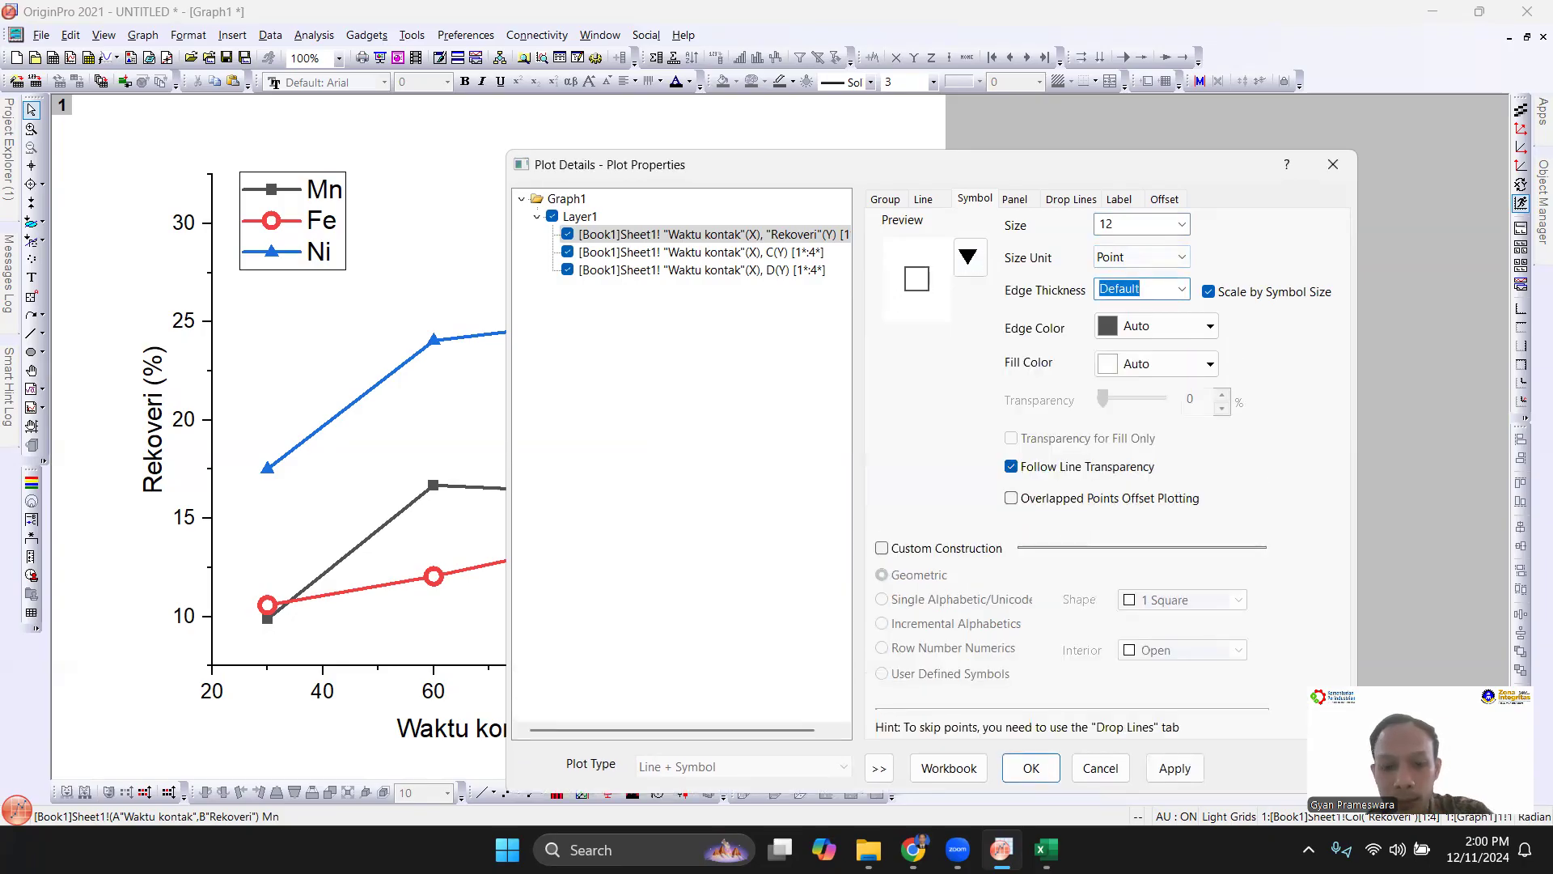
type("50")
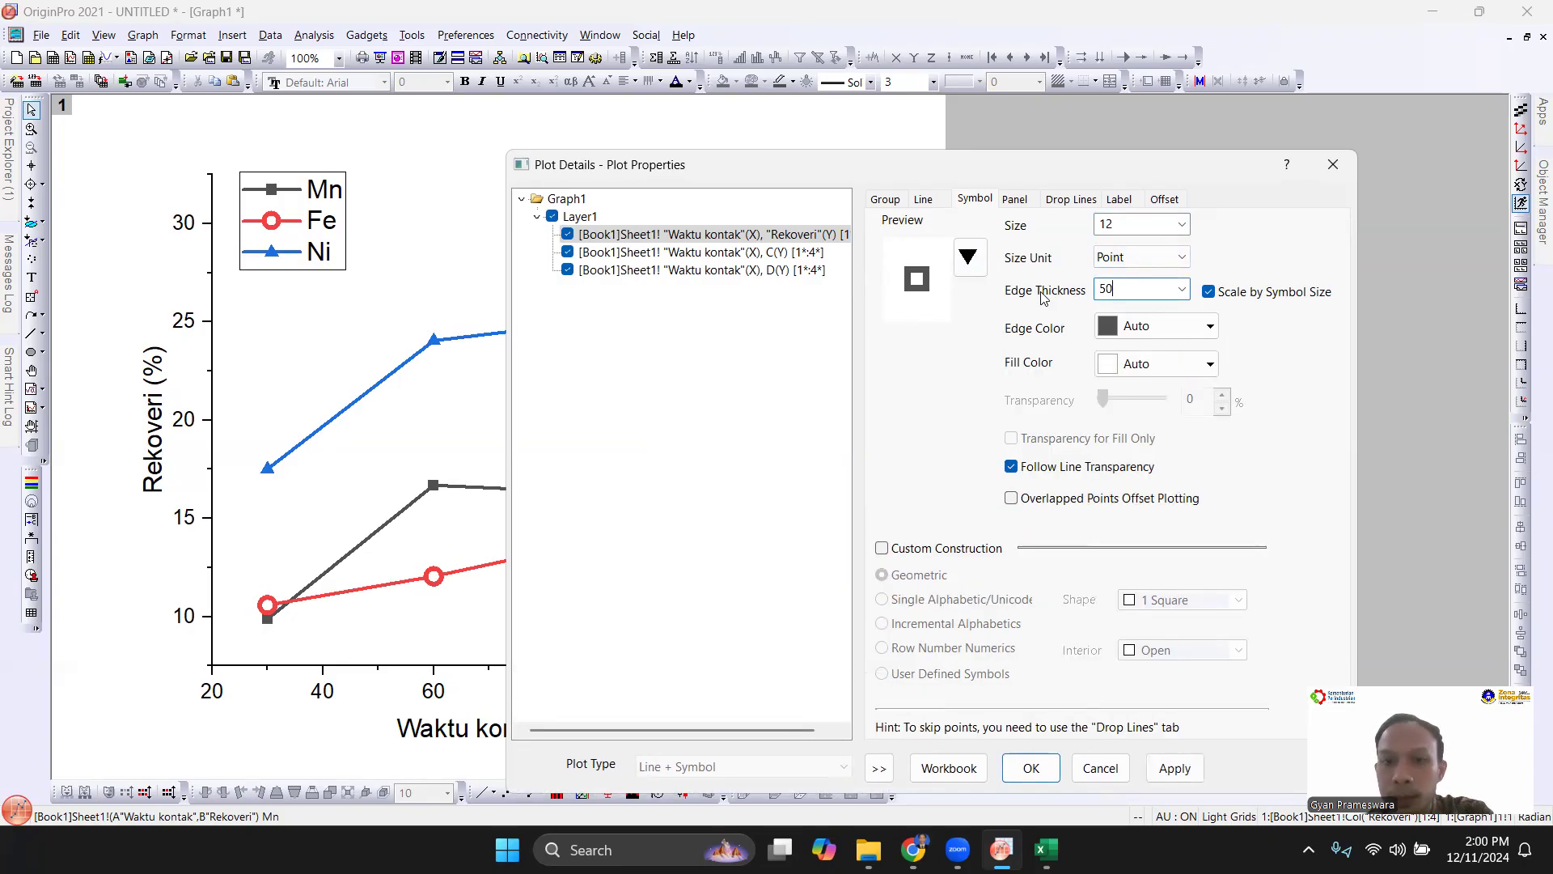
Set the Mn curve's line style to Dash and apply the change to the graph.
left_click(925, 202)
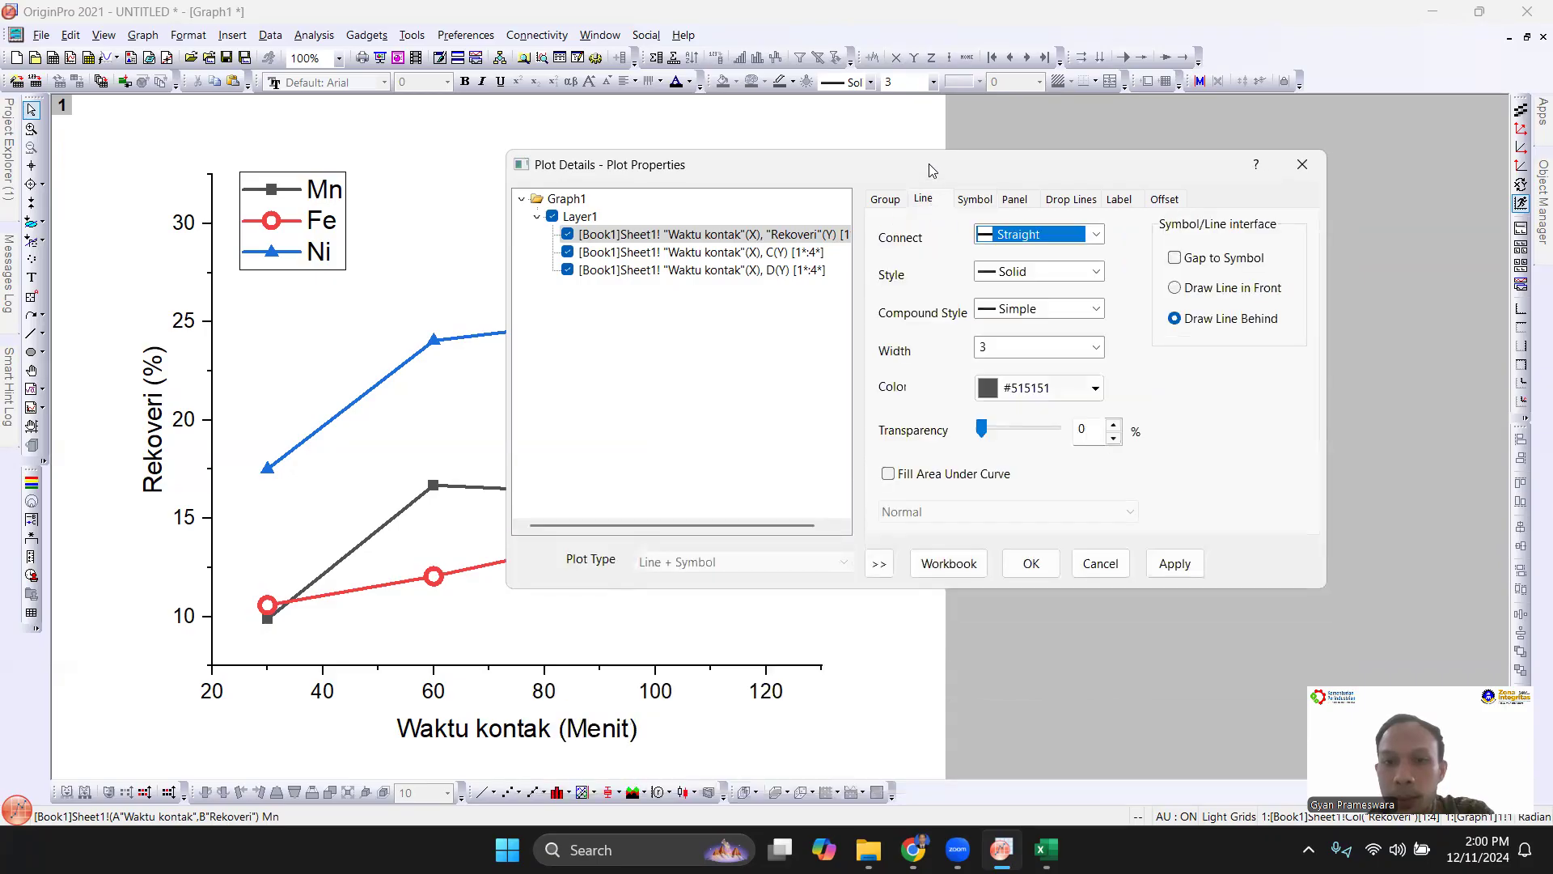
left_click_drag(929, 163, 1066, 149)
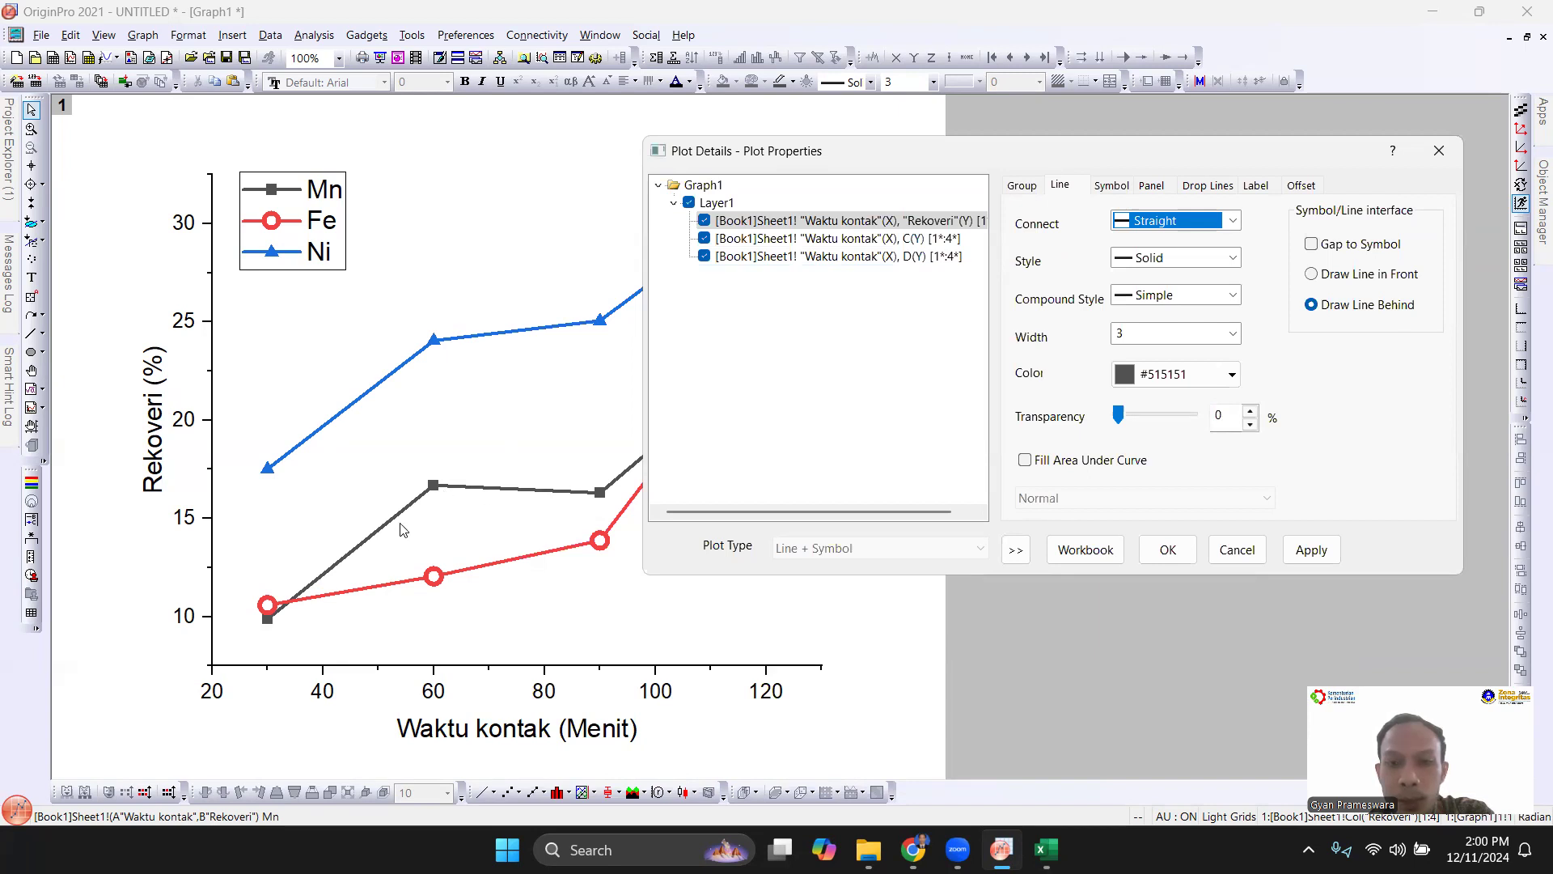
left_click(1187, 225)
left_click(1191, 256)
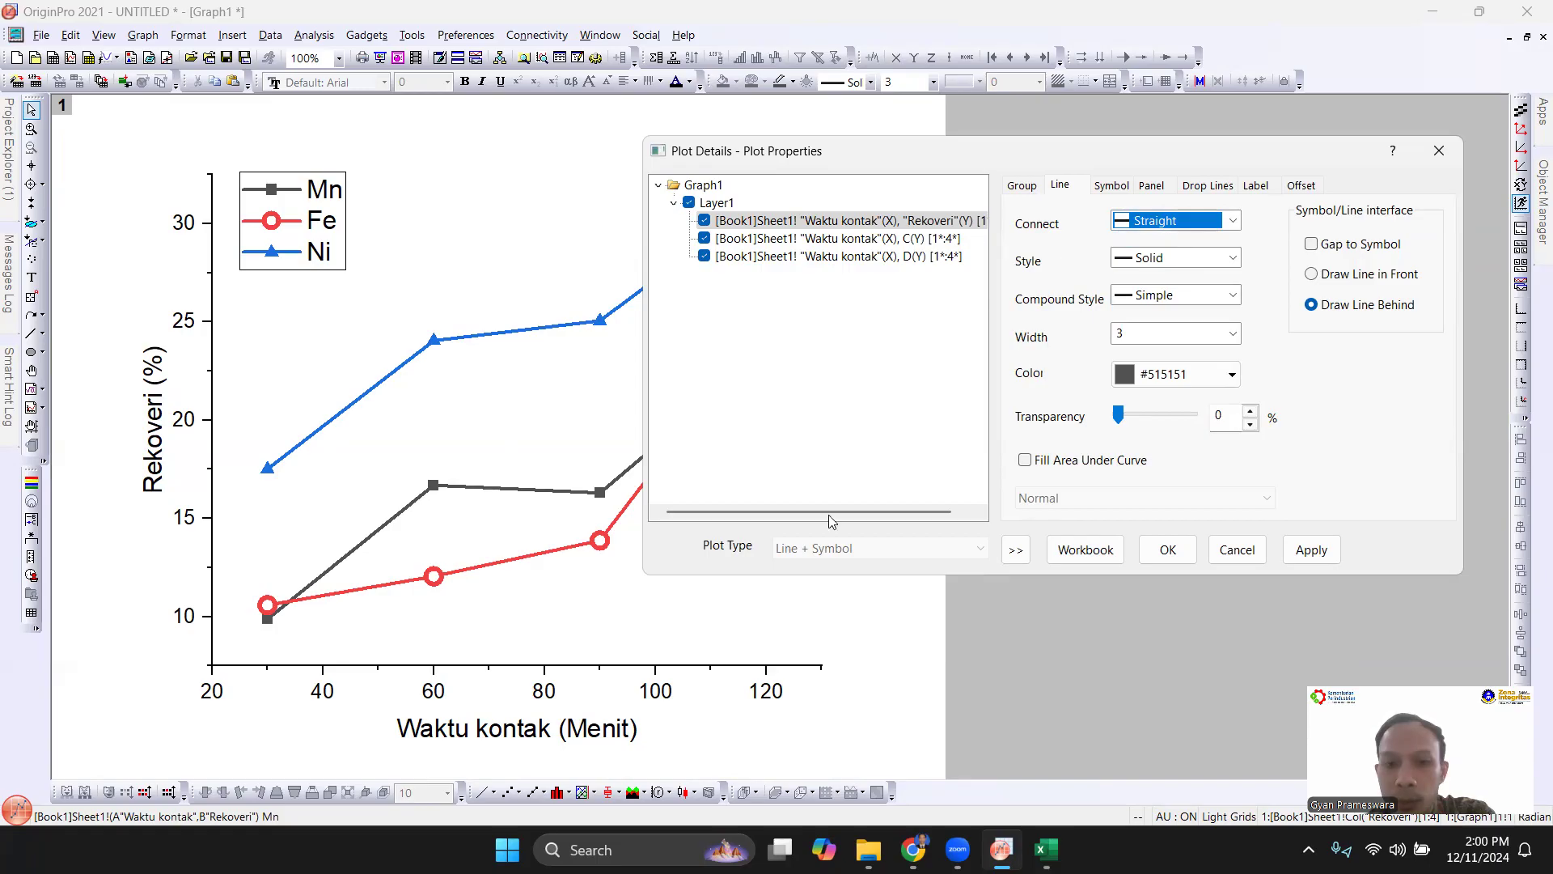
left_click(1169, 259)
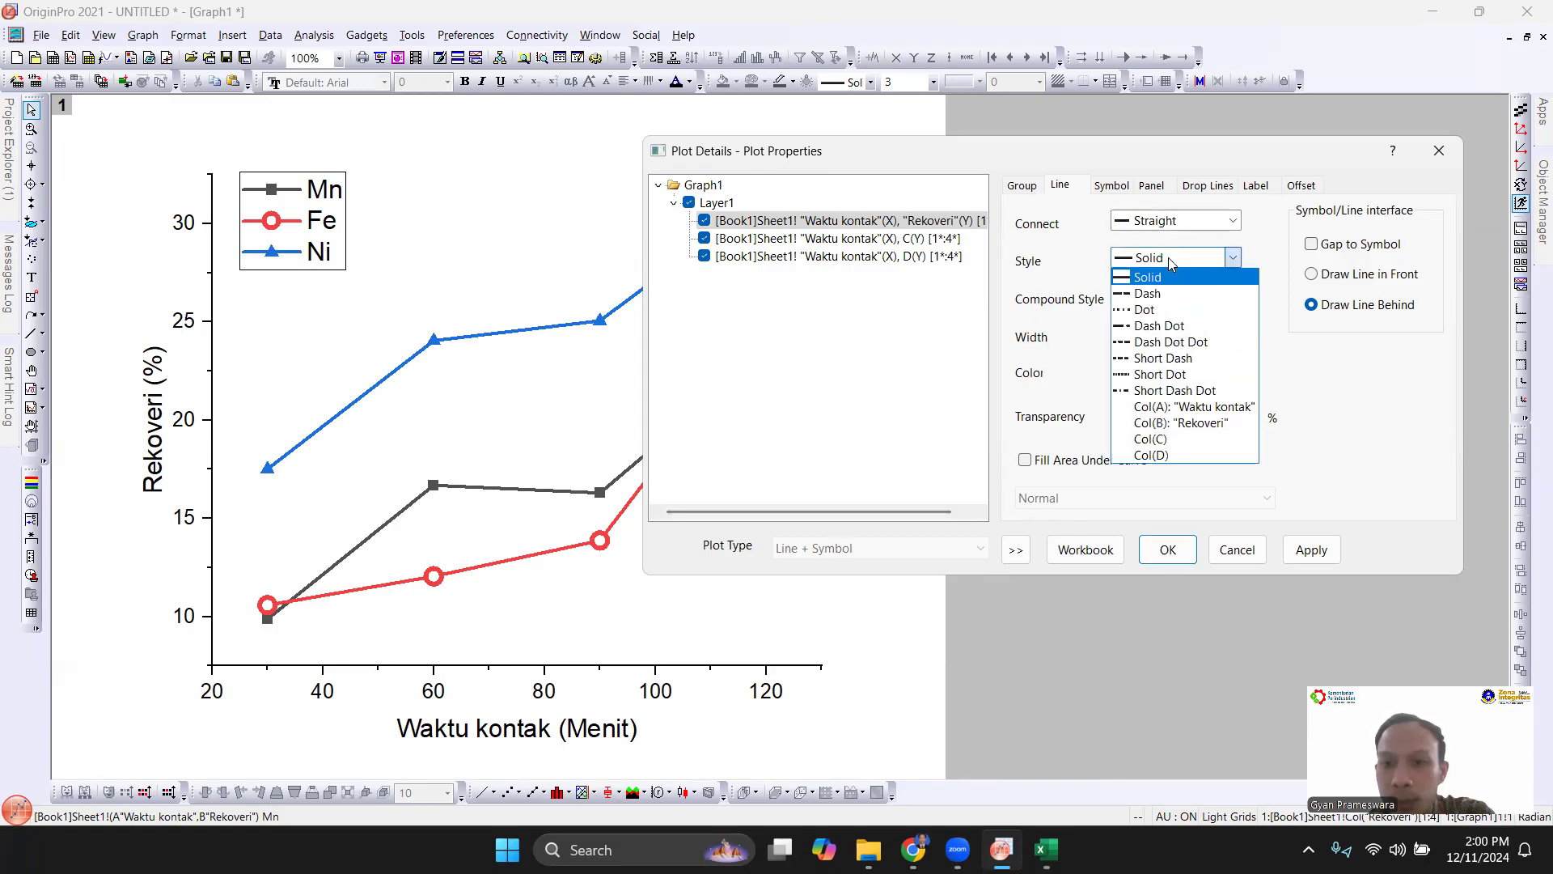
left_click(1168, 294)
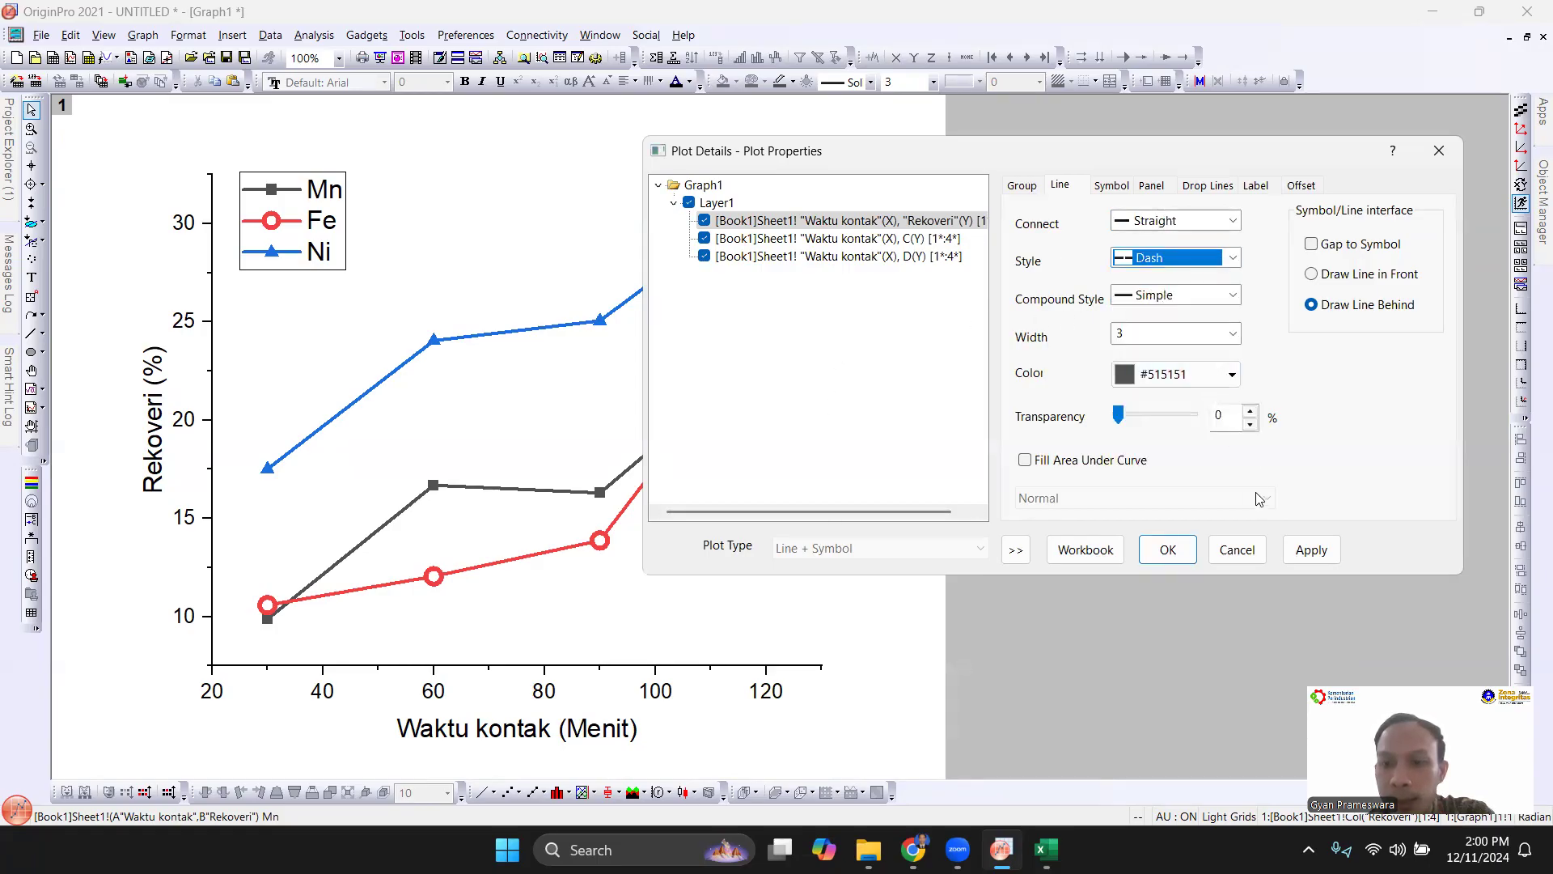
left_click(1294, 548)
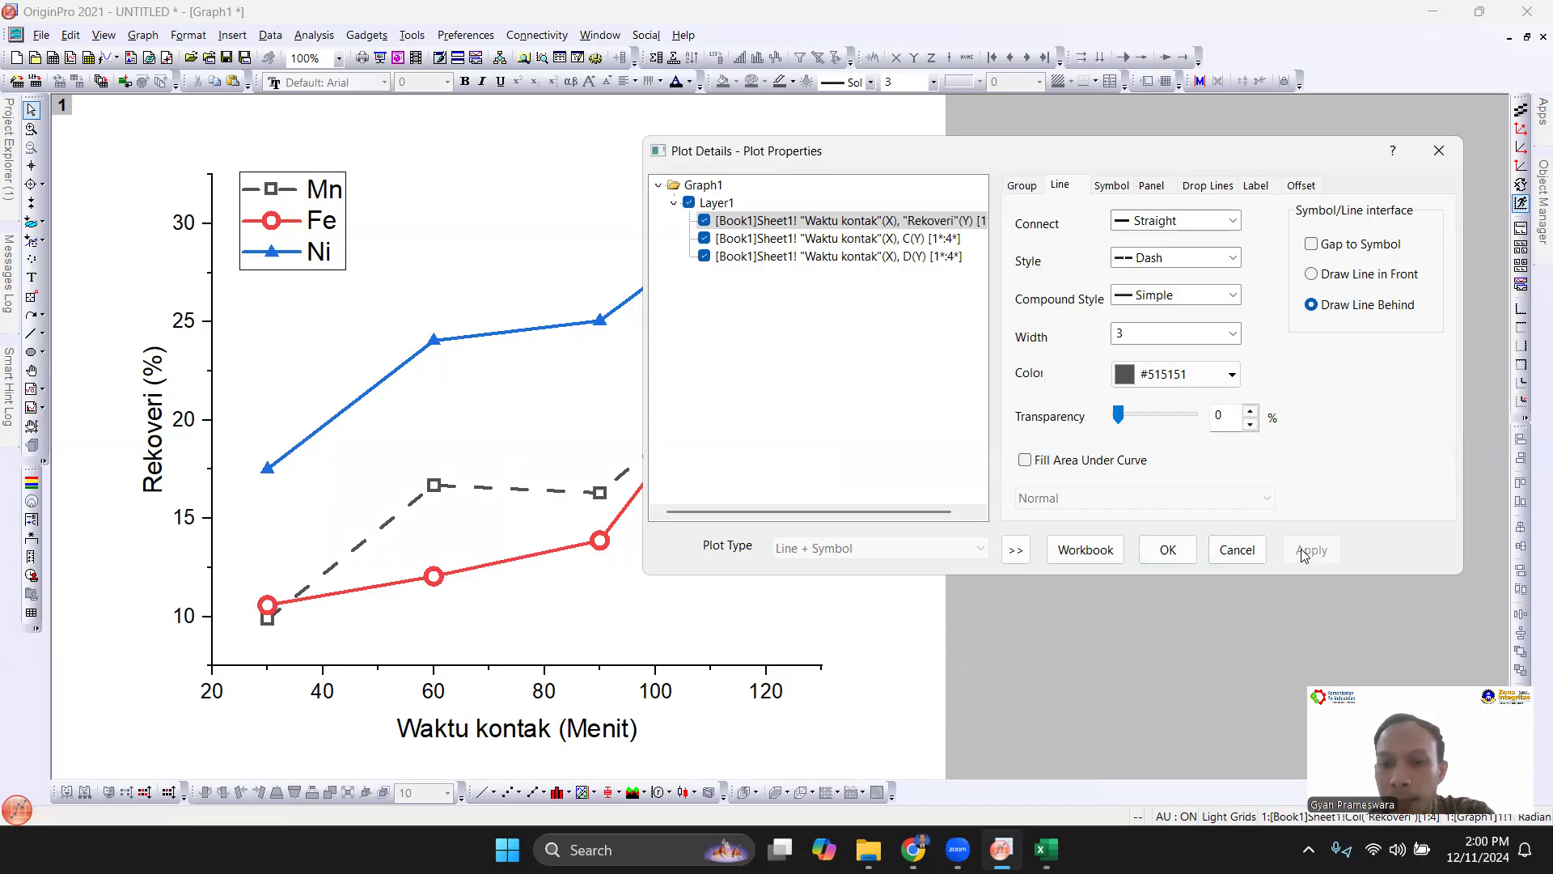
left_click_drag(934, 152, 1114, 162)
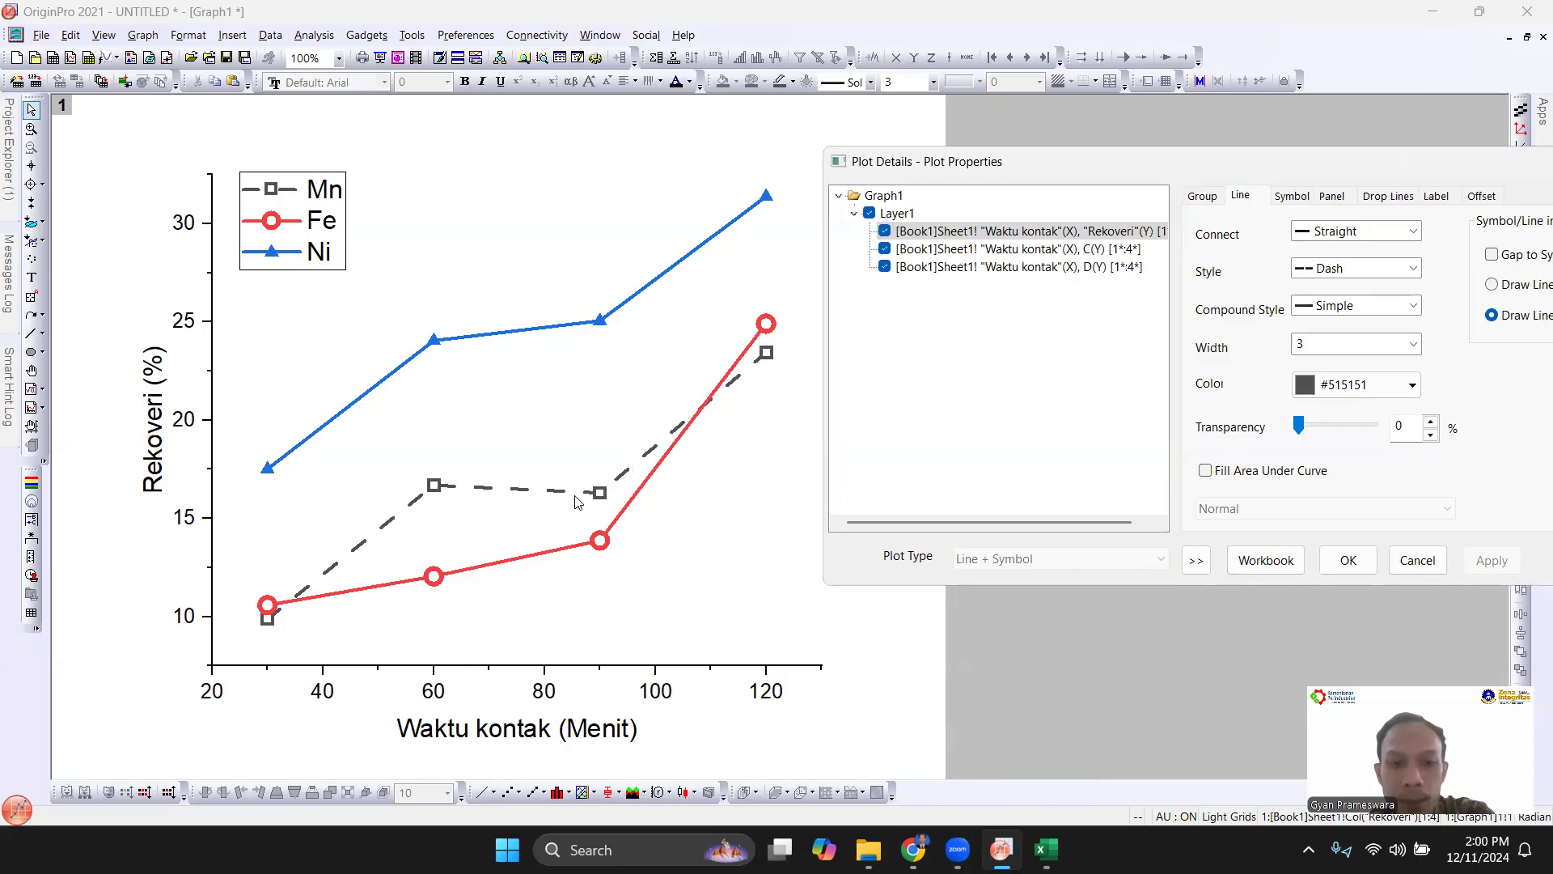
left_click_drag(1242, 171, 939, 195)
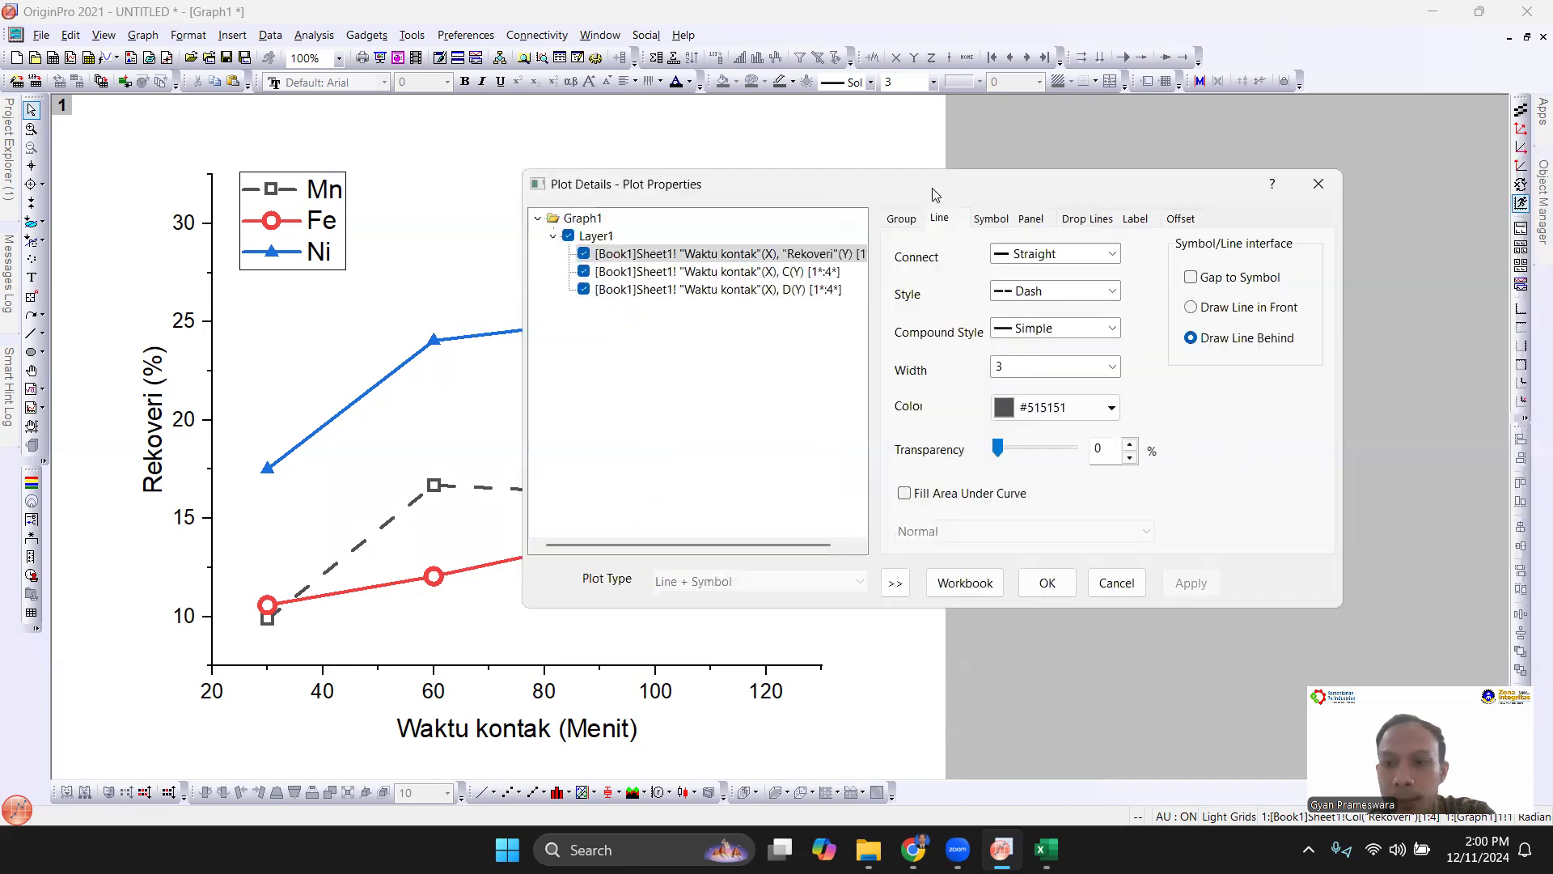
left_click(1049, 584)
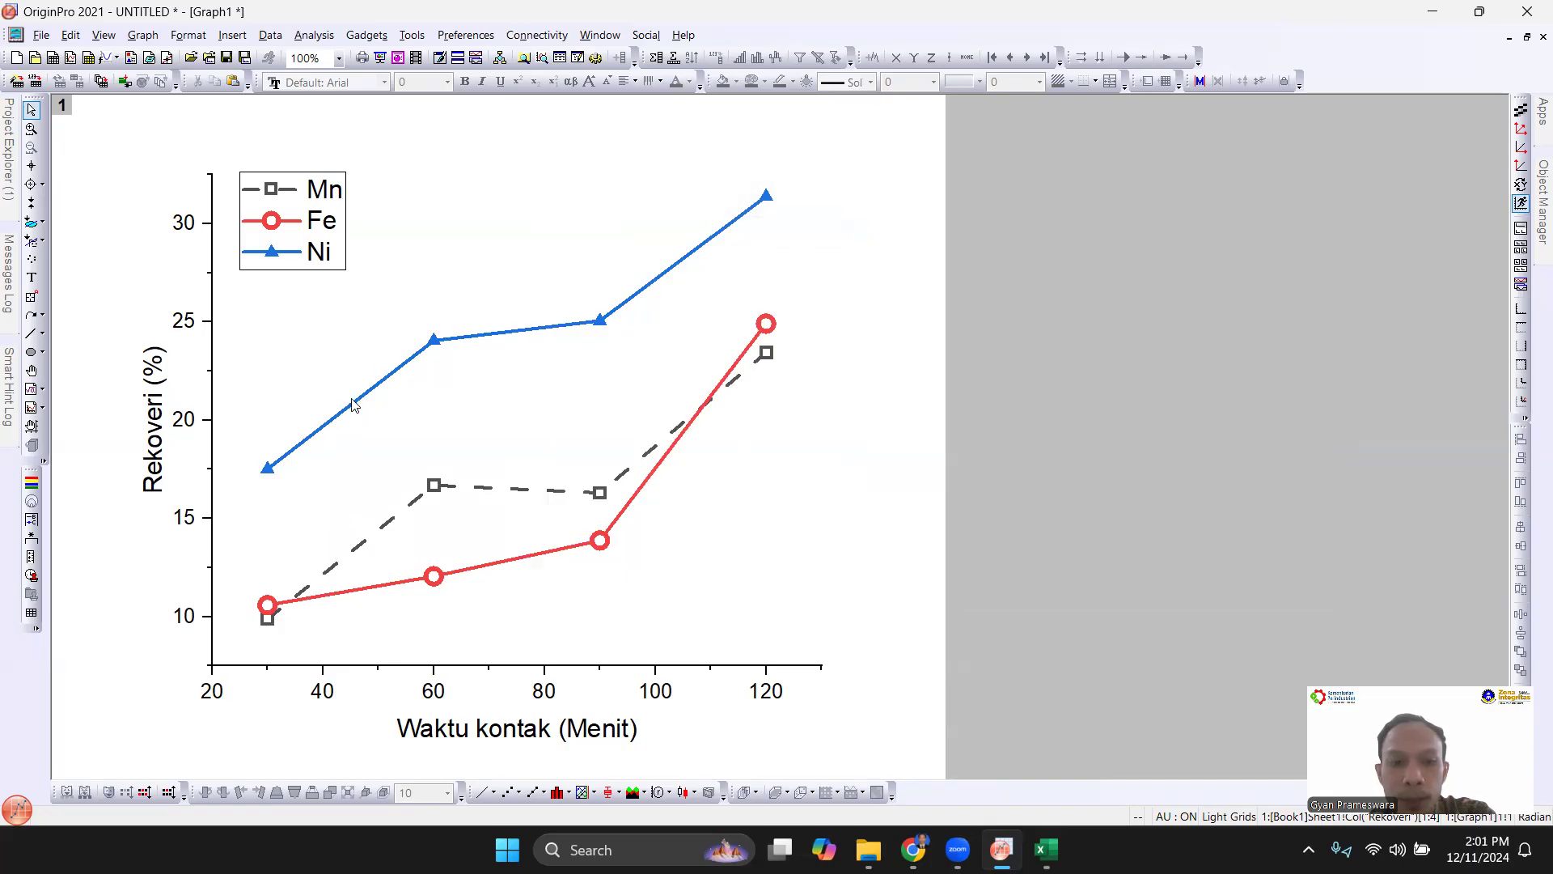
Change the Ni curve's symbols to open up-pointing triangles with a size of 12 and an edge thickness of 50.
left_click(435, 344)
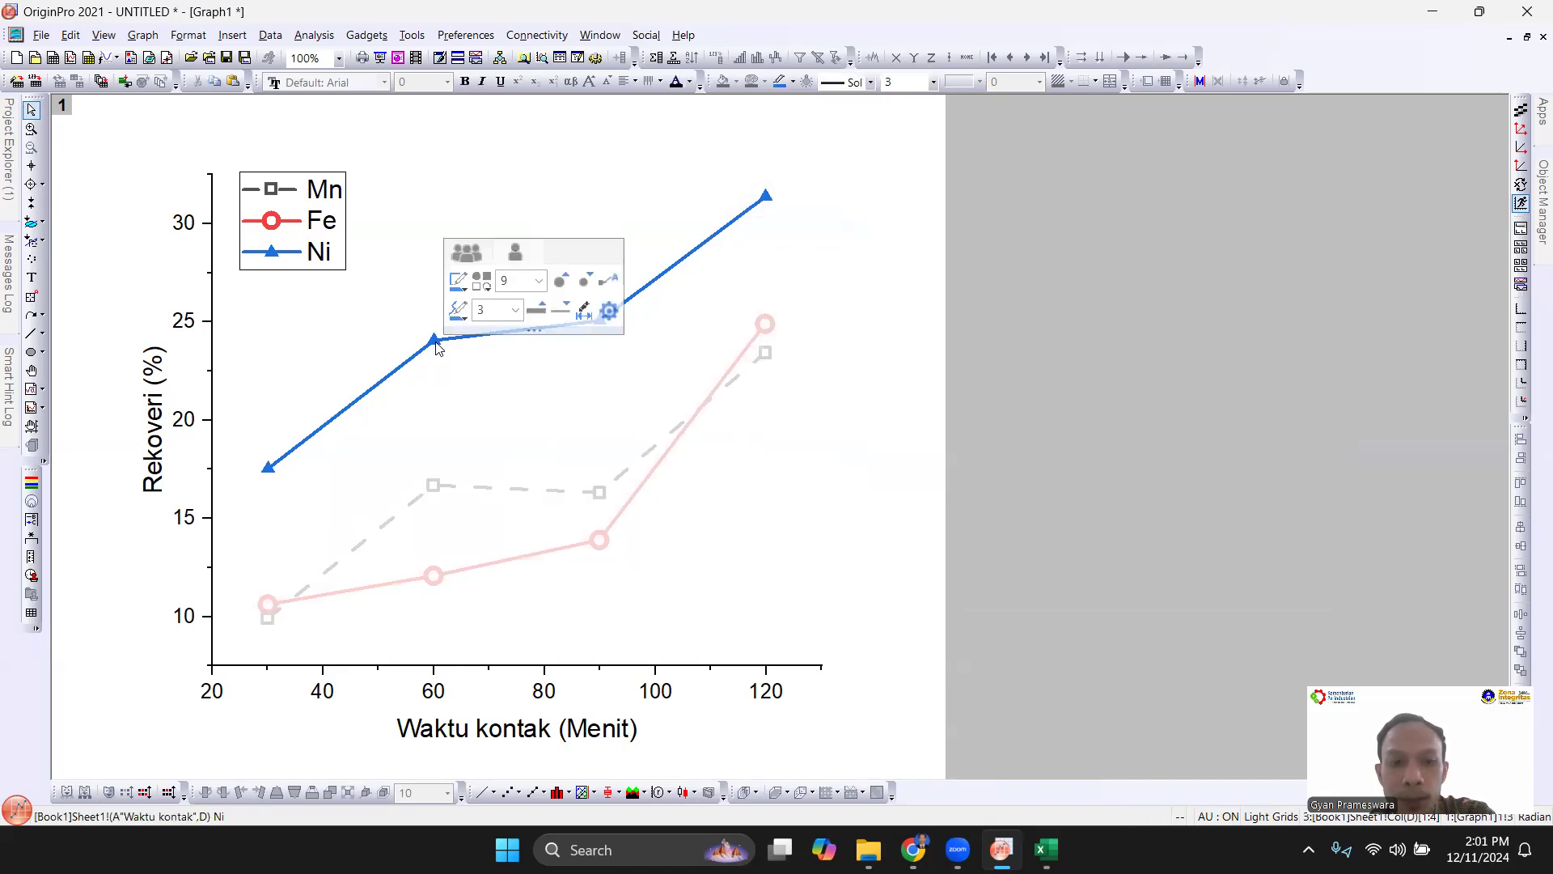
double_click(435, 344)
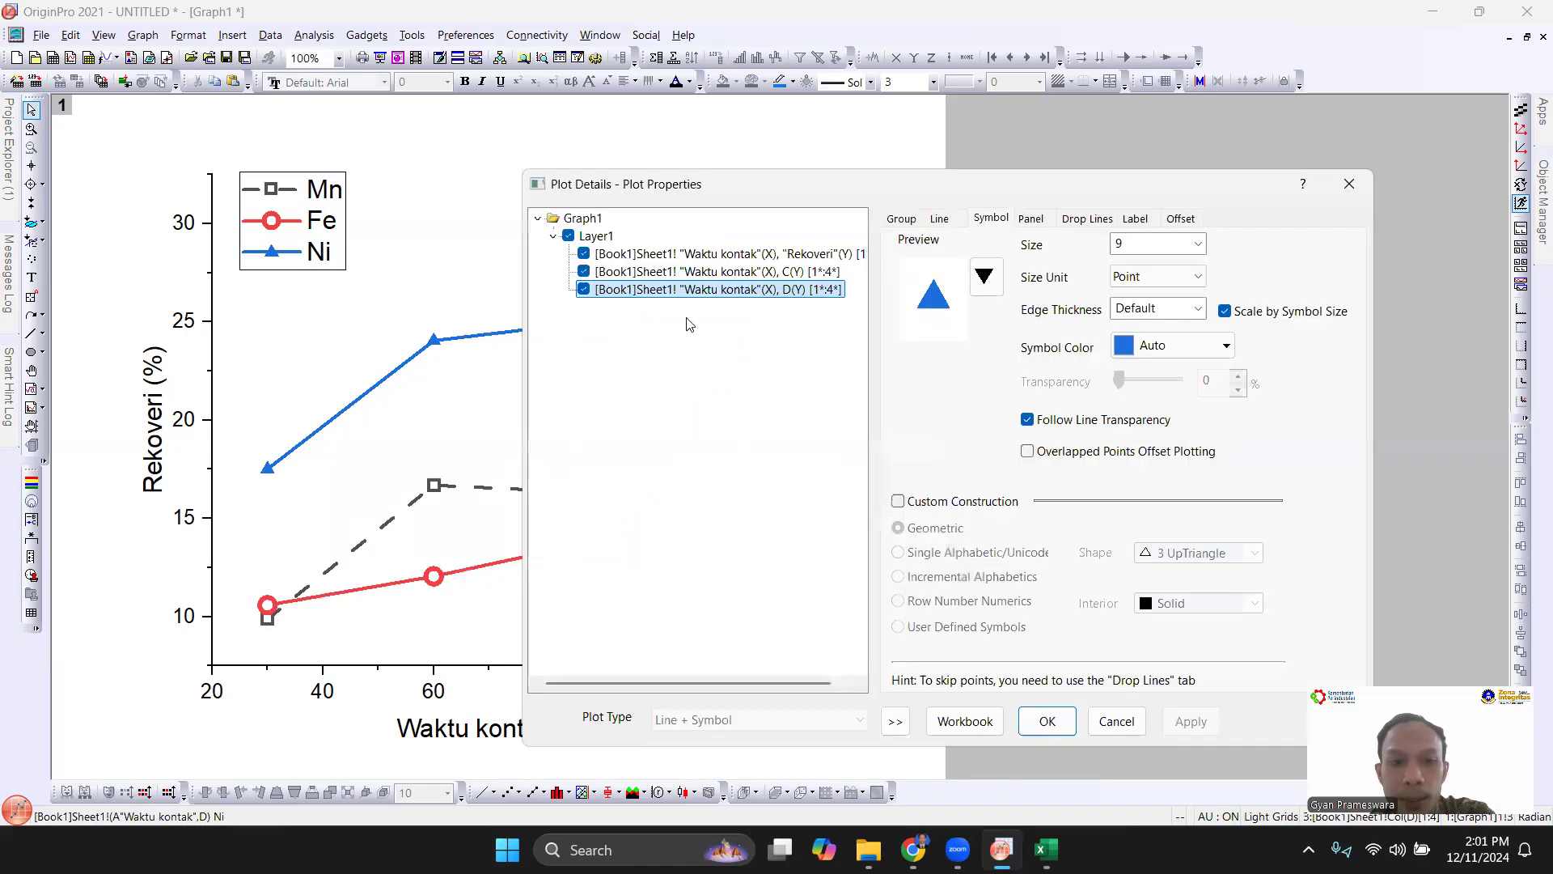
double_click(1144, 244)
type("12")
double_click(1157, 308)
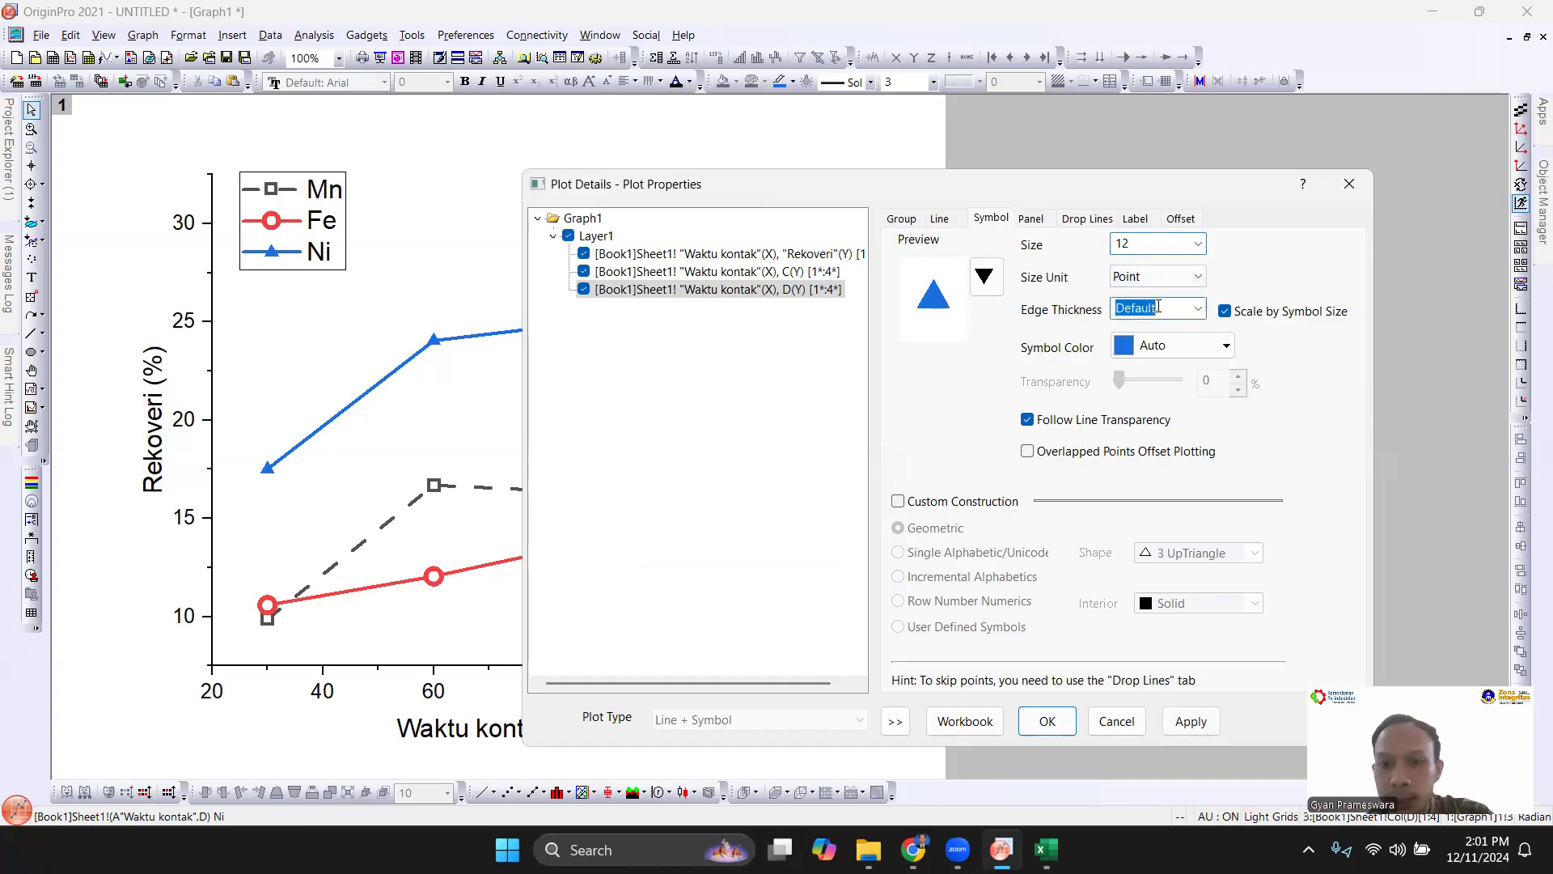
type("50")
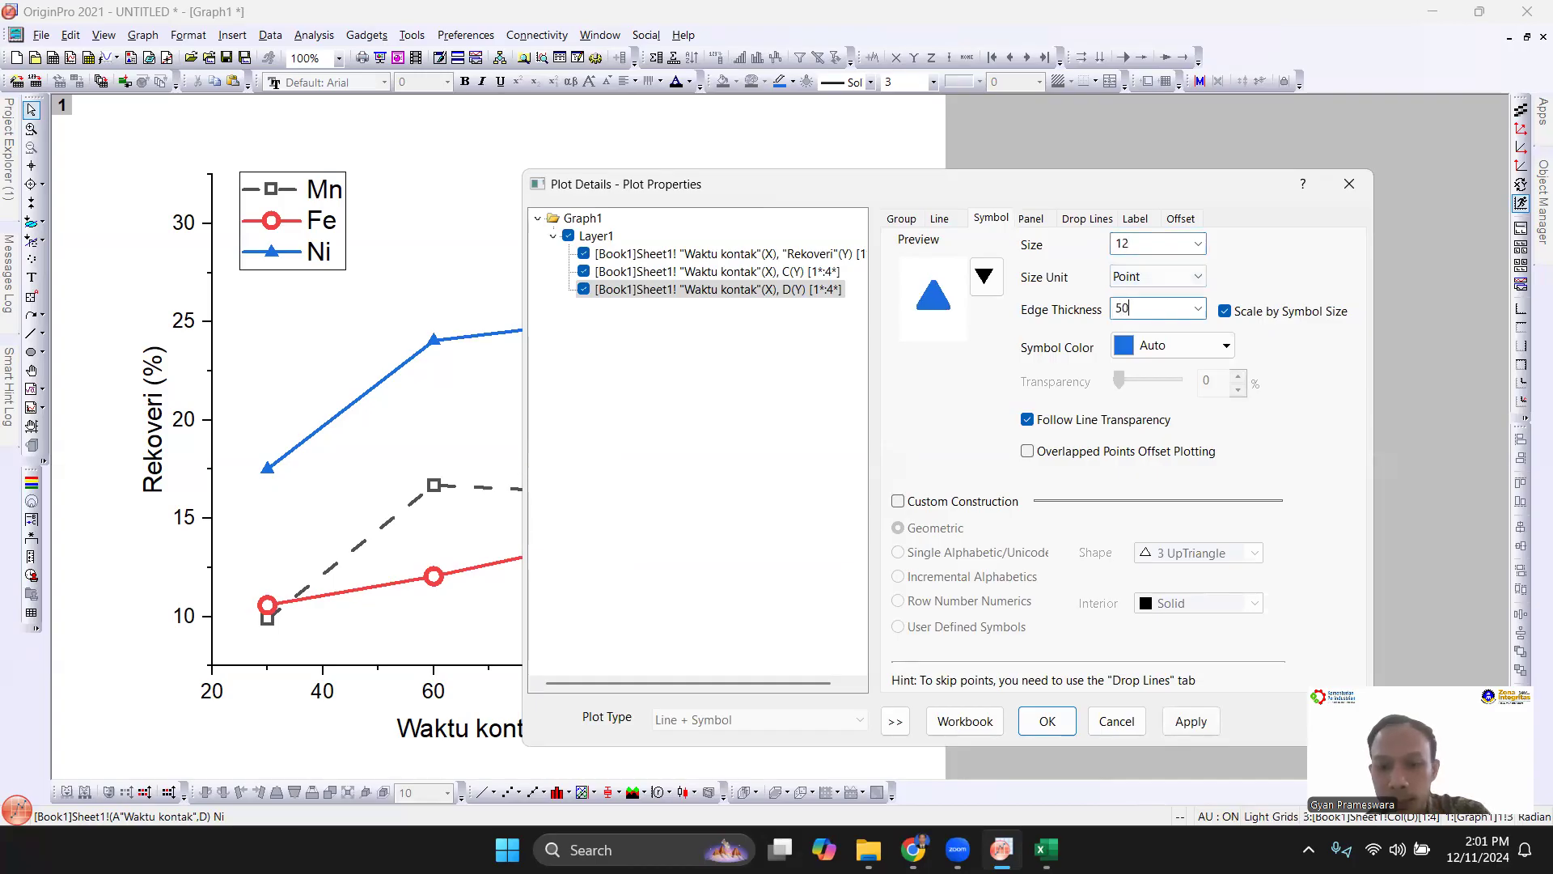
left_click(985, 276)
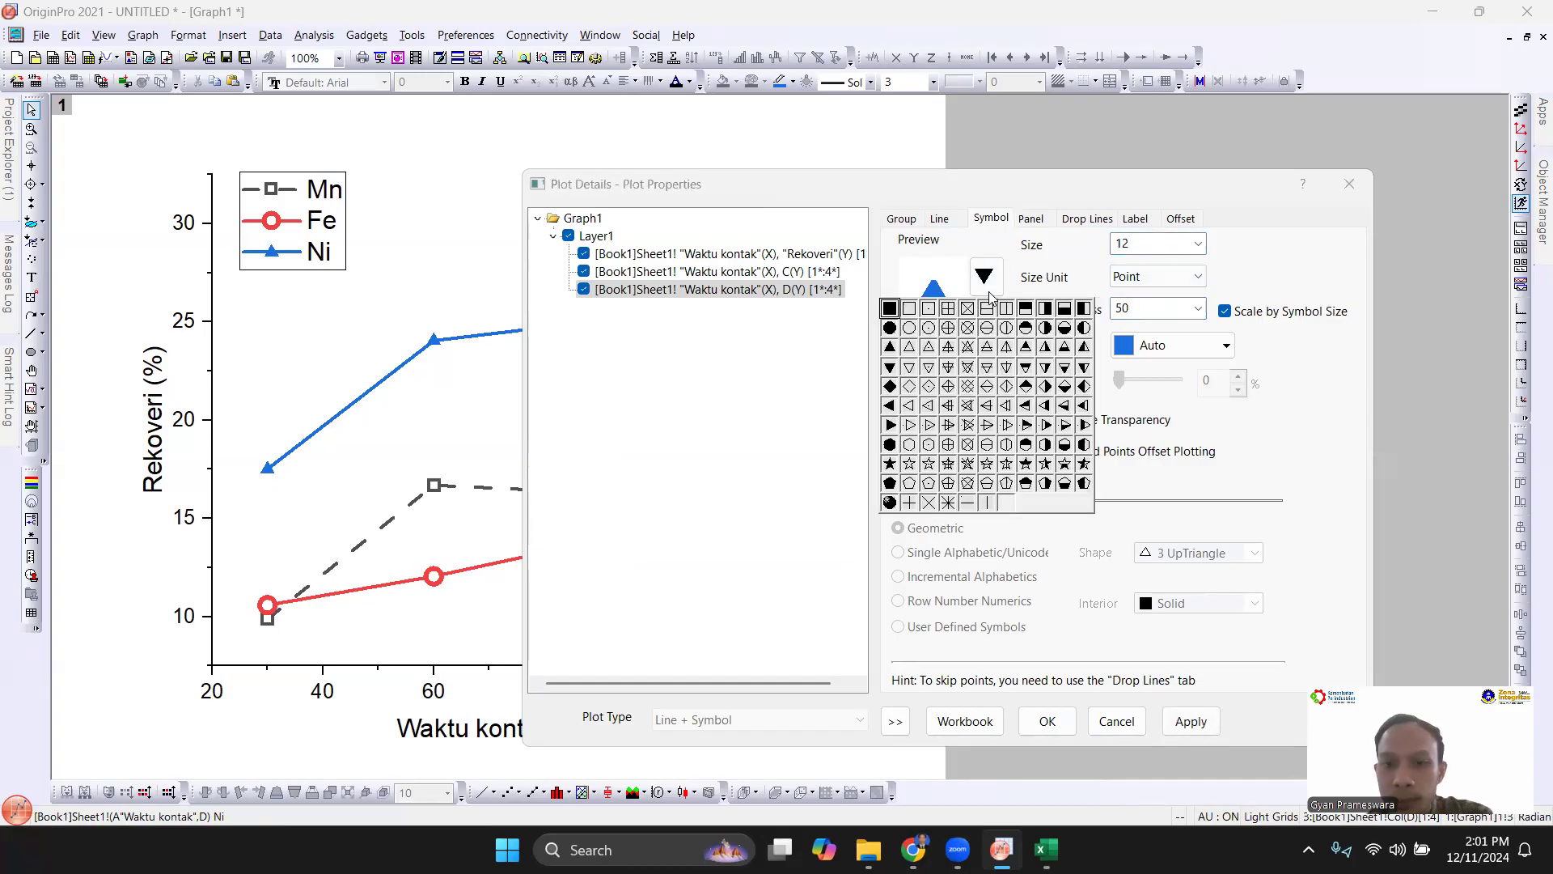
left_click(909, 348)
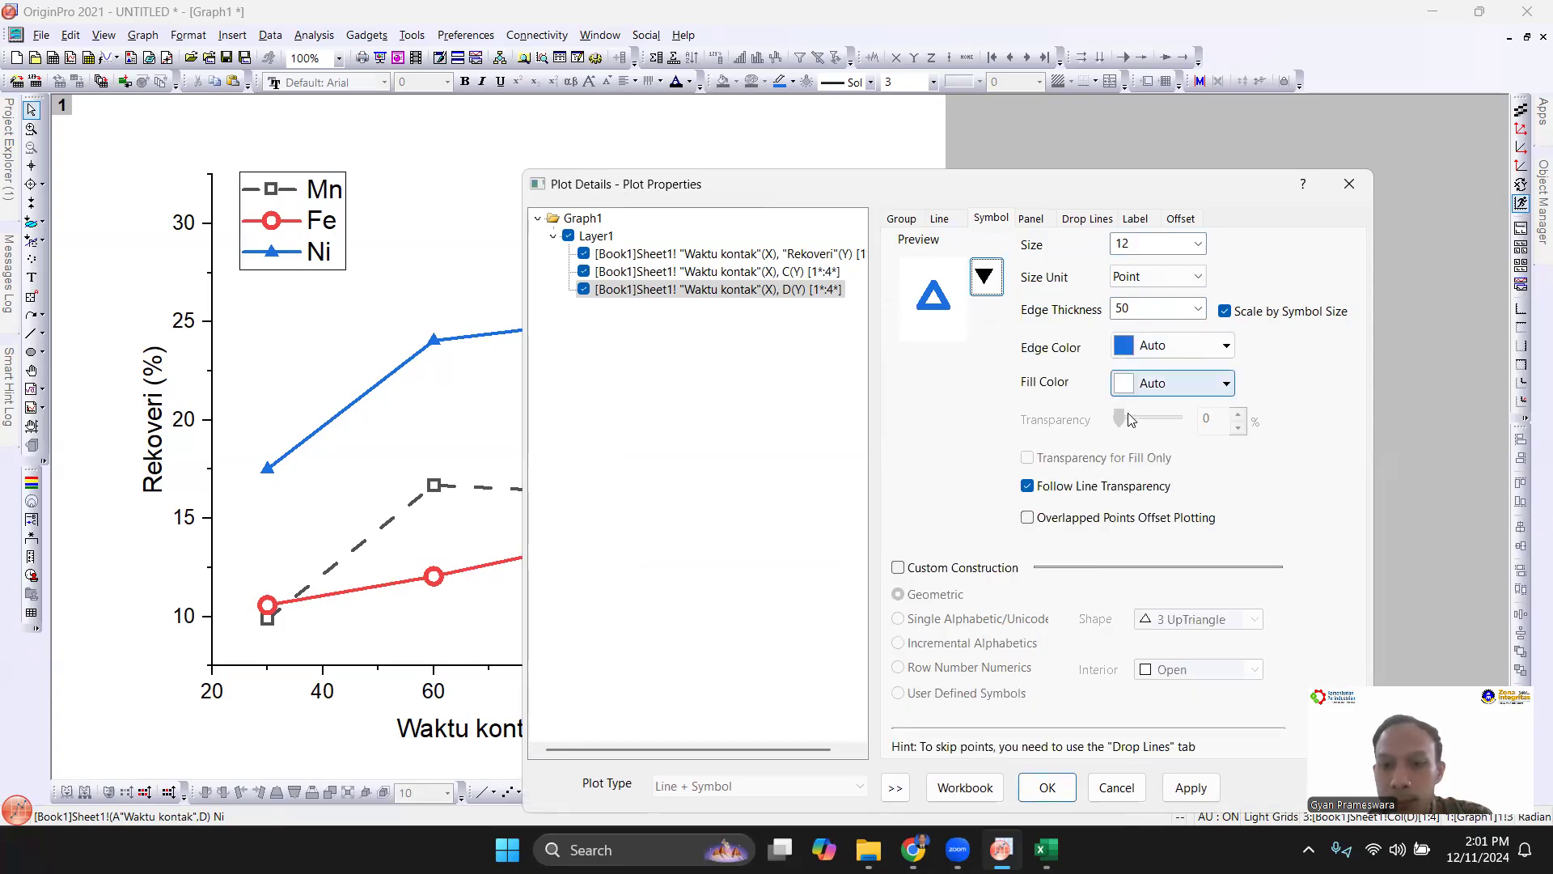
Set the Ni curve's line style to Dot and apply the change to the graph.
left_click(943, 220)
left_click(1050, 300)
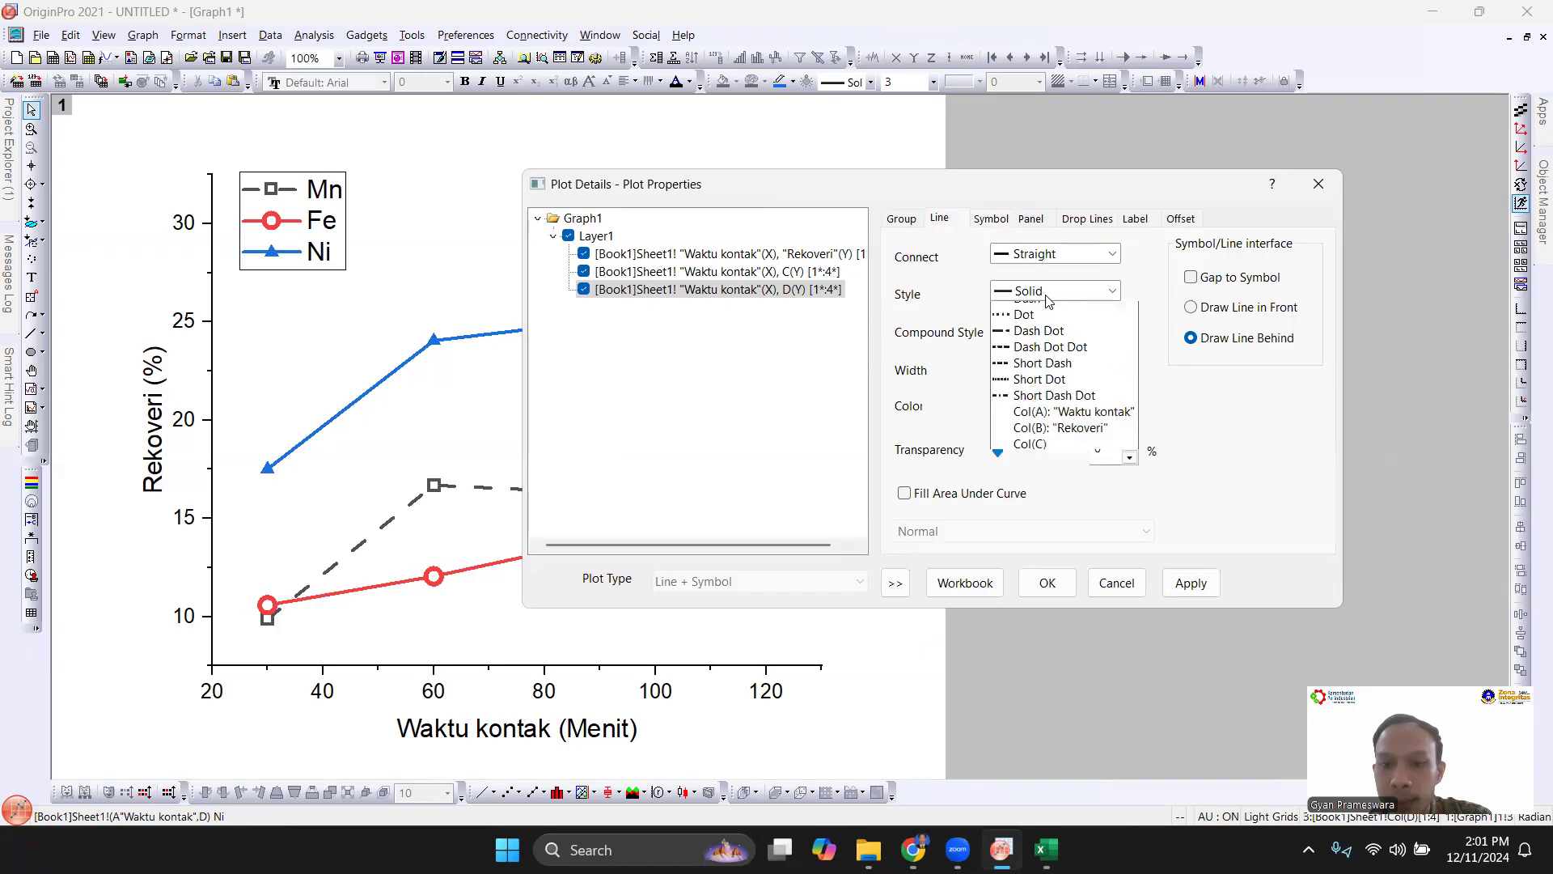
left_click(1042, 319)
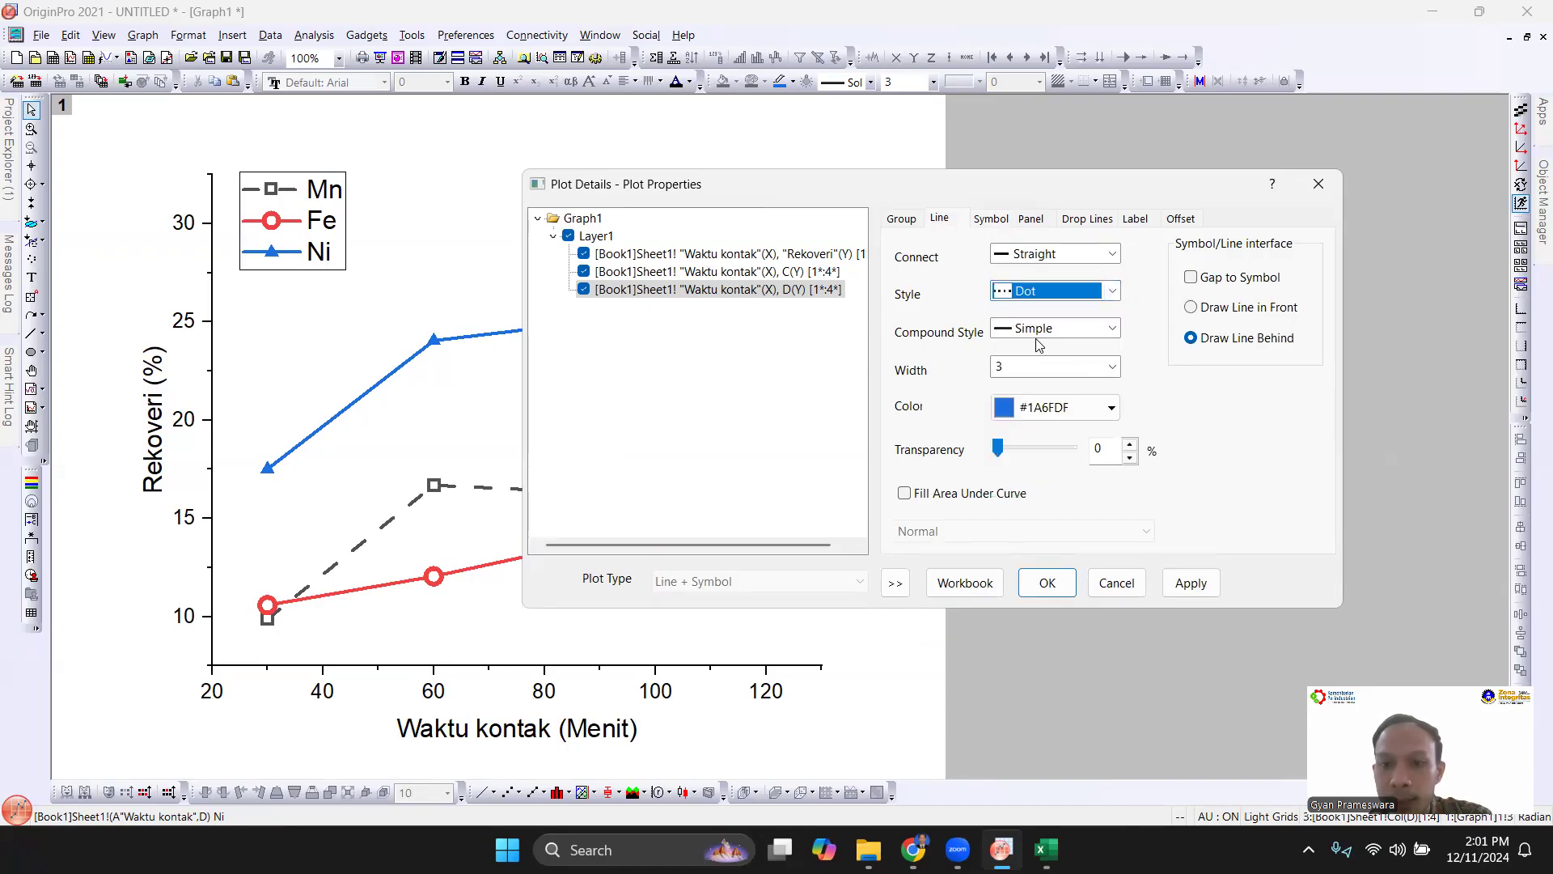
left_click(1189, 584)
left_click(1047, 584)
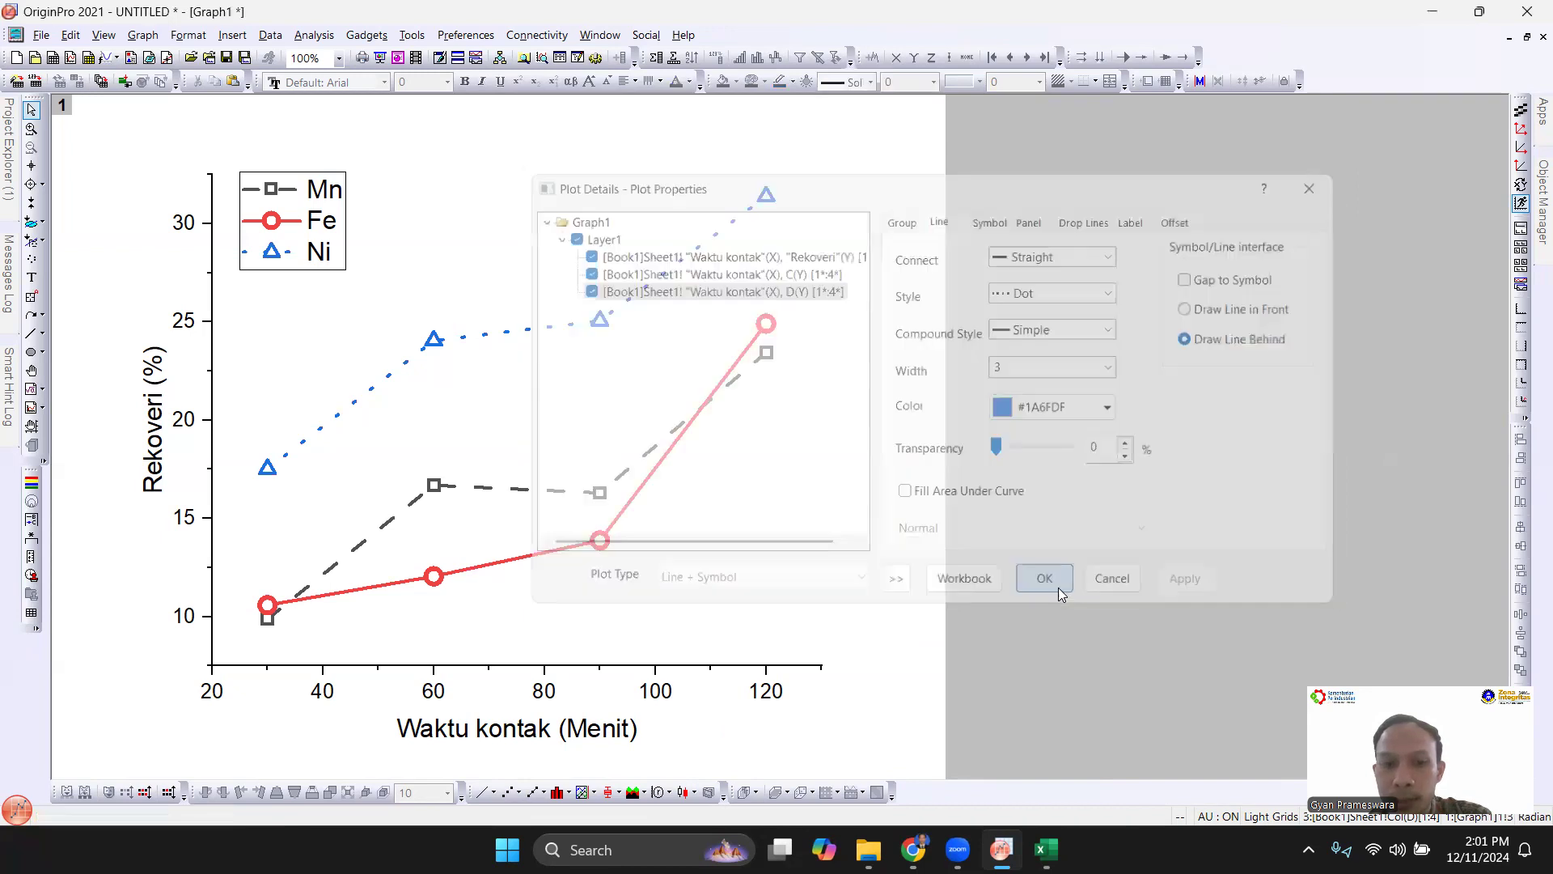
Move the legend slightly down and away from the Y axis, inside the plot area's upper corner.
left_click(341, 234)
left_click_drag(339, 230, 356, 250)
left_click(431, 250)
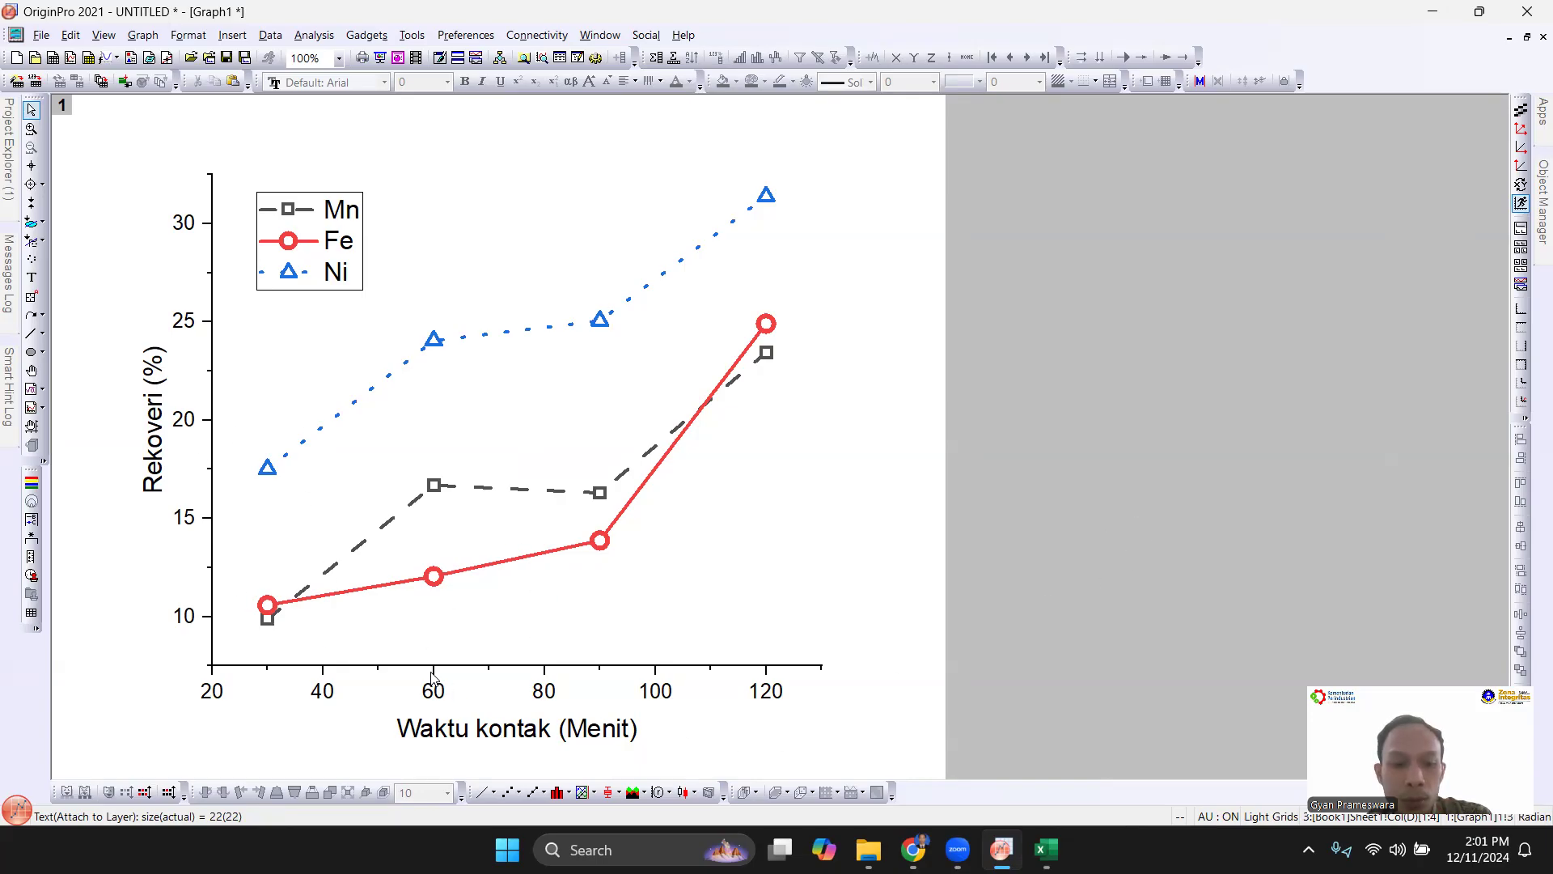
Select the X axis tick labels for formatting.
left_click(548, 694)
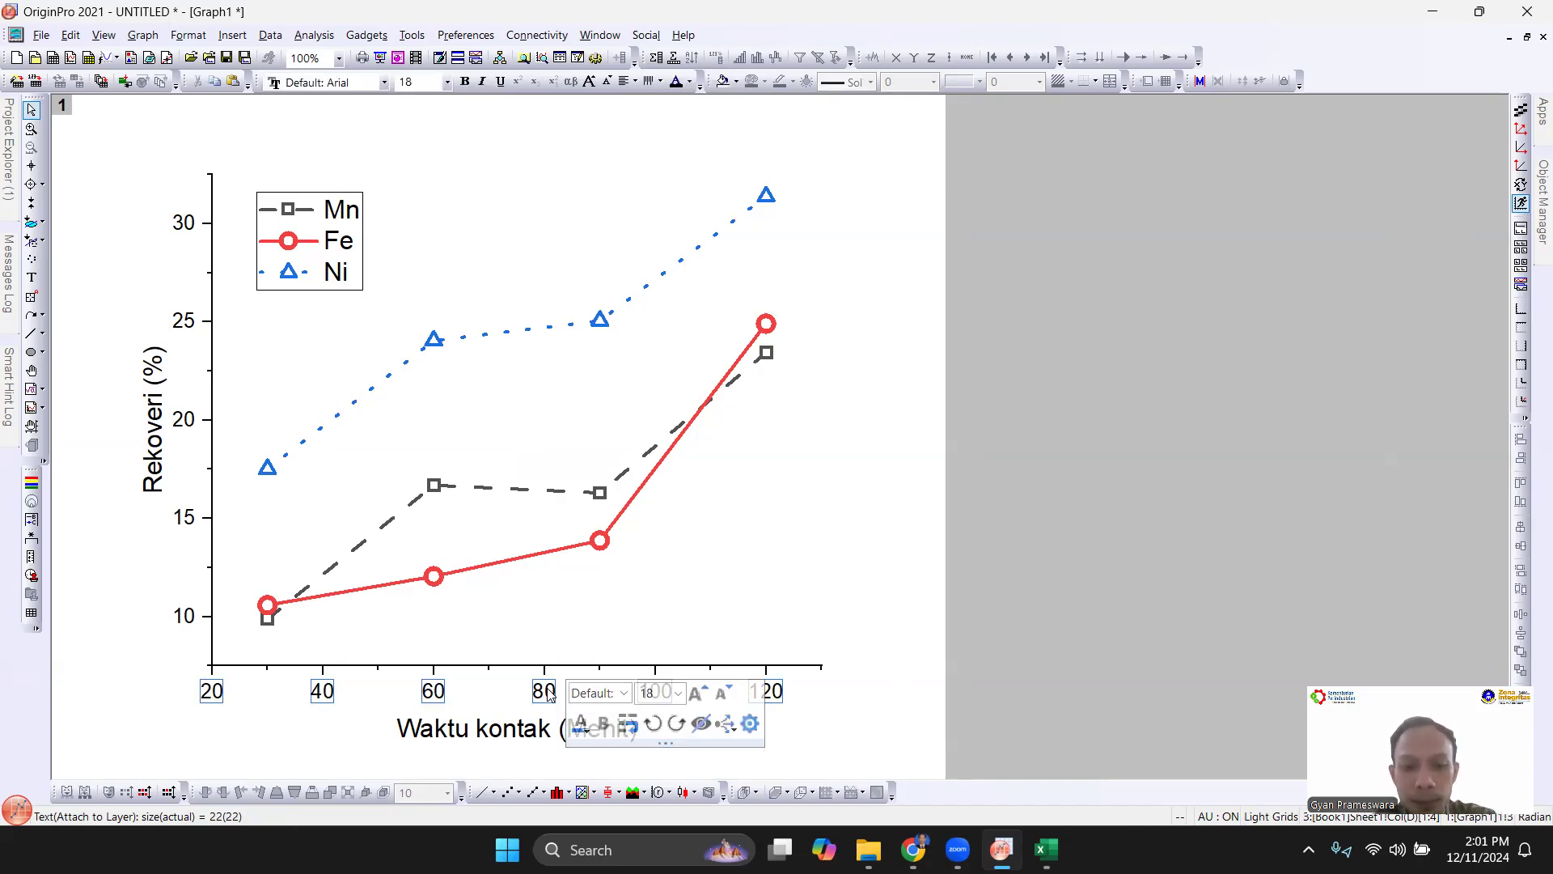